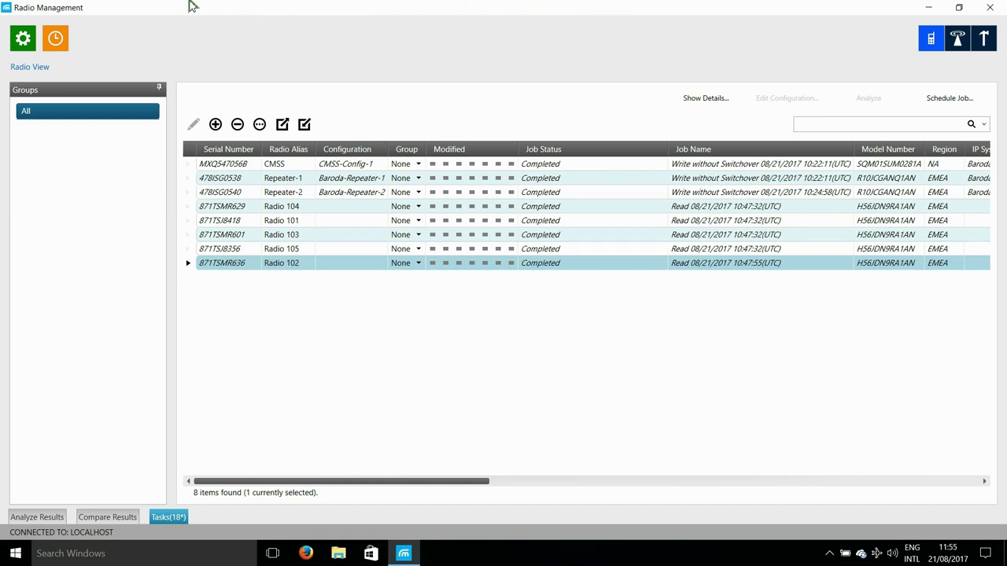
Step: Open the MOTOTRBO 2.0 Subscribers configuration for editing from the list of managed configurations
{"action": "left_click", "coordinate": [26, 37]}
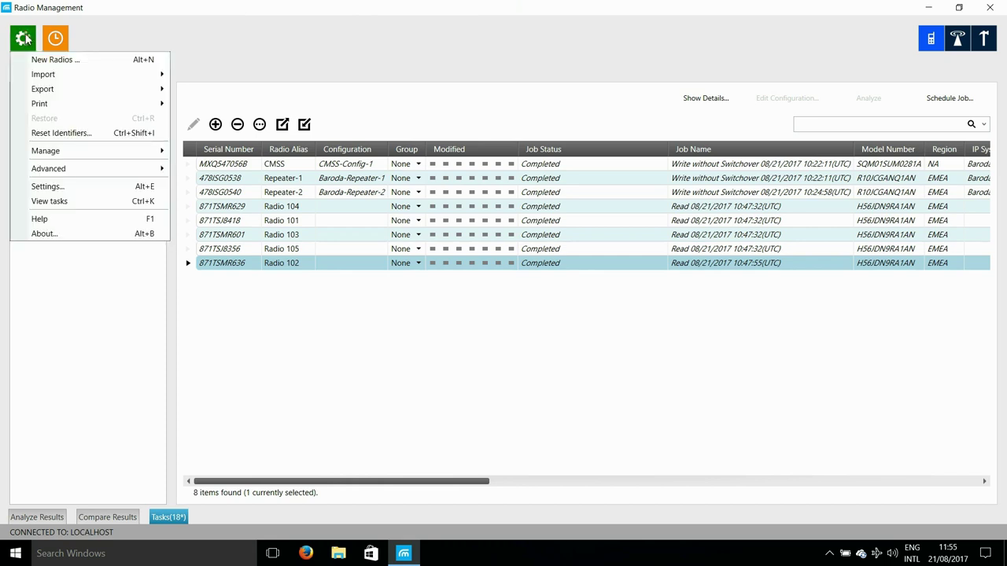
{"action": "mouse_move", "coordinate": [113, 151]}
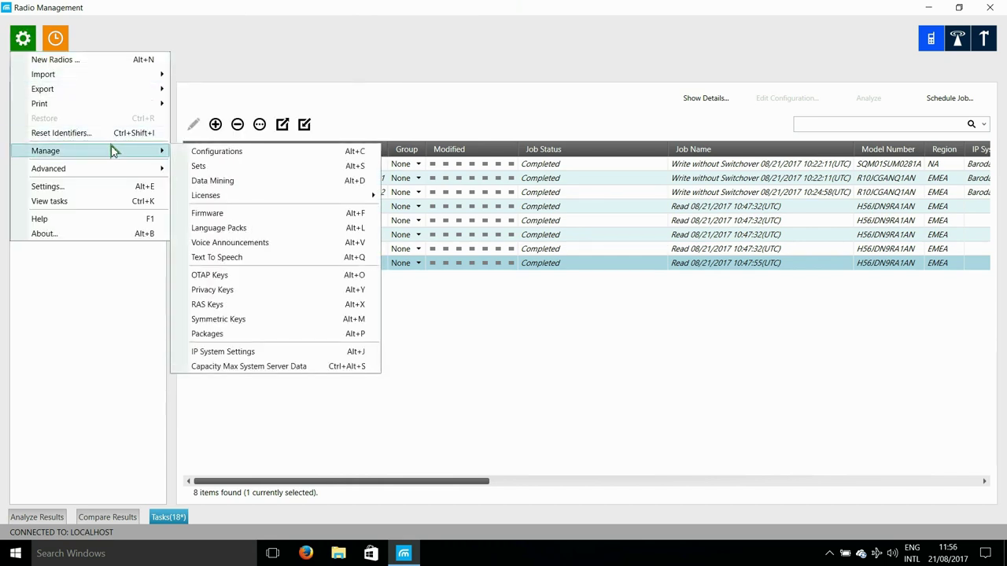
{"action": "left_click", "coordinate": [246, 154]}
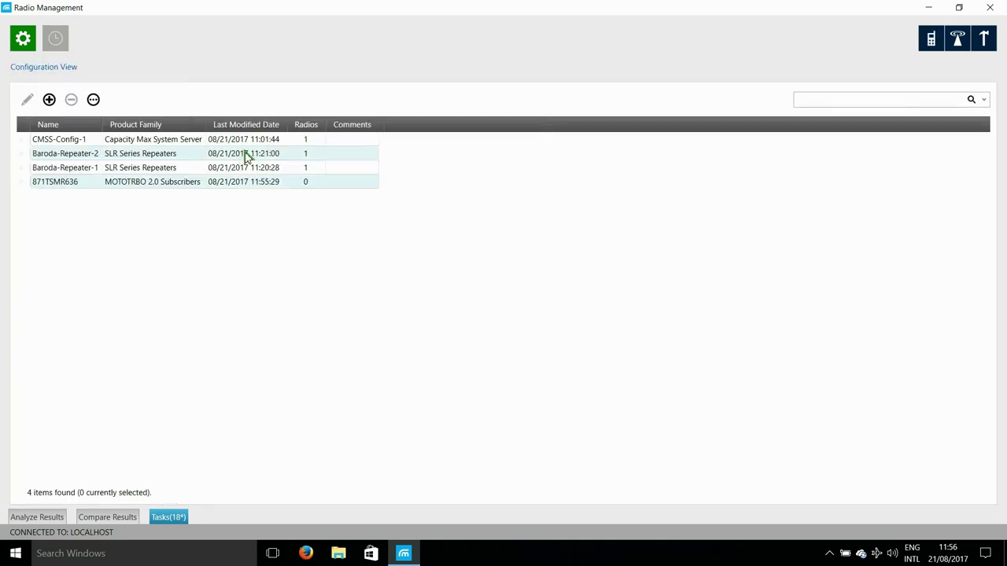
{"action": "left_click", "coordinate": [20, 184]}
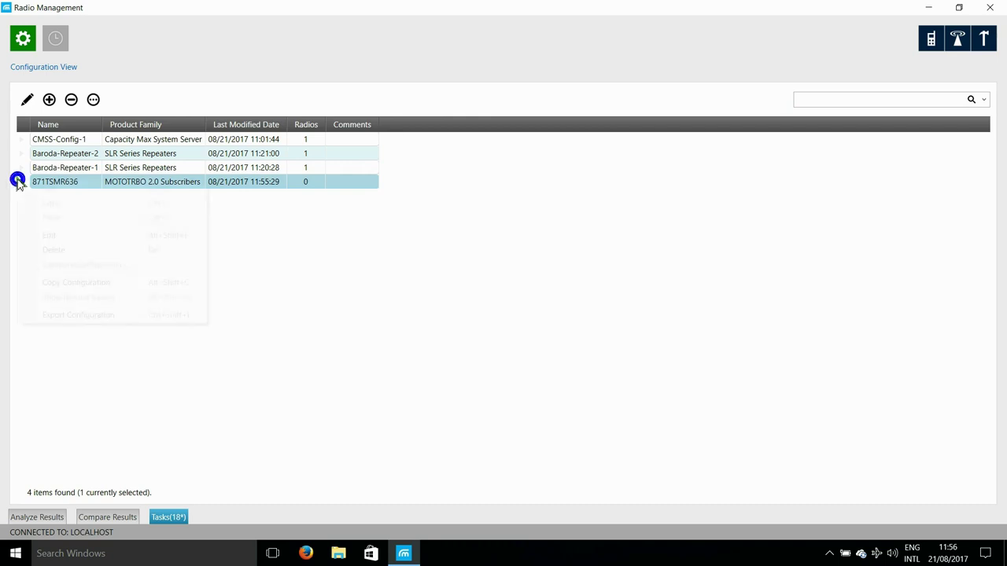
{"action": "right_click", "coordinate": [21, 183]}
{"action": "left_click", "coordinate": [532, 319]}
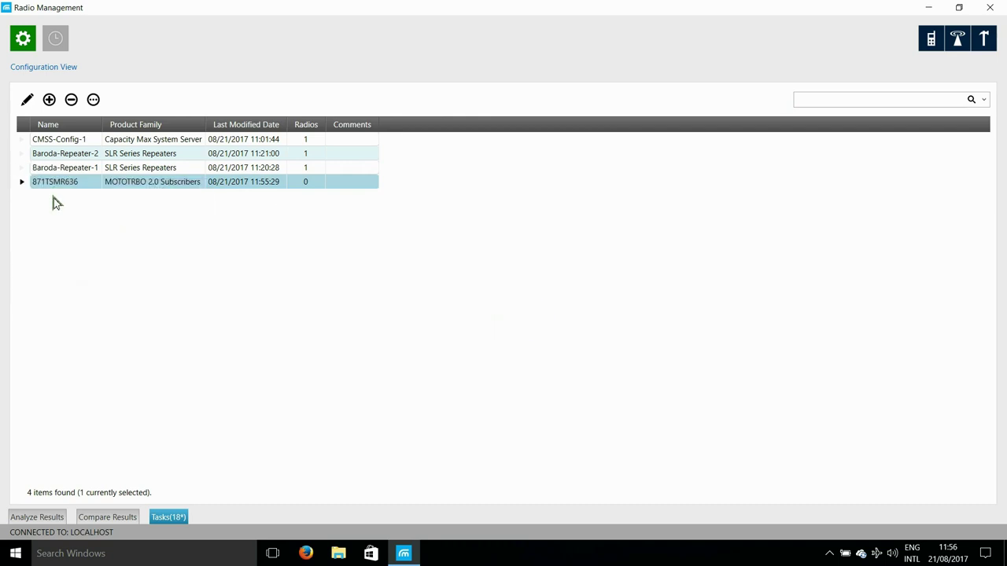
{"action": "left_click", "coordinate": [27, 99]}
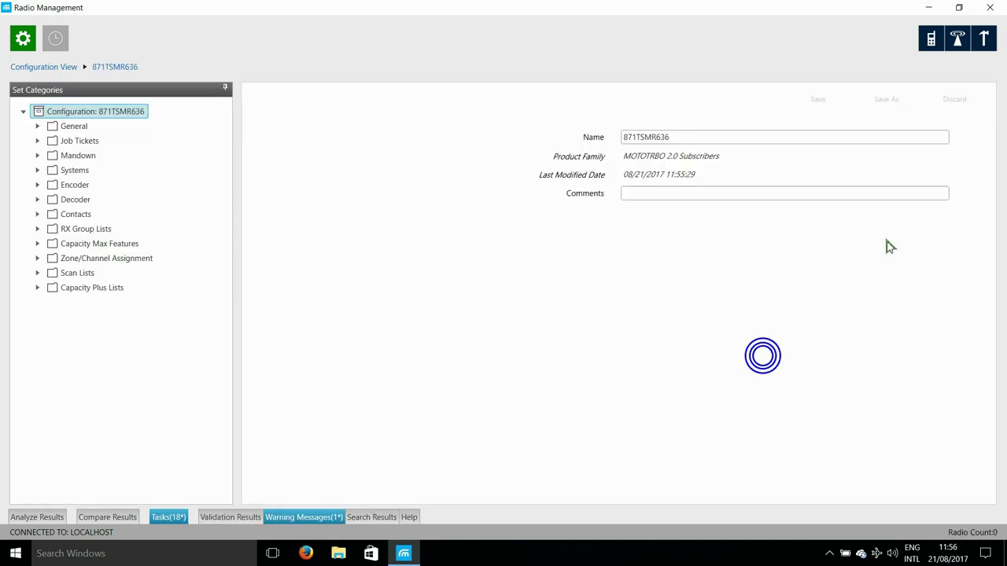
Step: Rename the configuration to DP4801e-1 and save it while moving on to its Welcome Bitmap set
{"action": "left_click_drag", "start_coordinate": [686, 137], "coordinate": [562, 139]}
{"action": "type", "text": "DP4801e-1"}
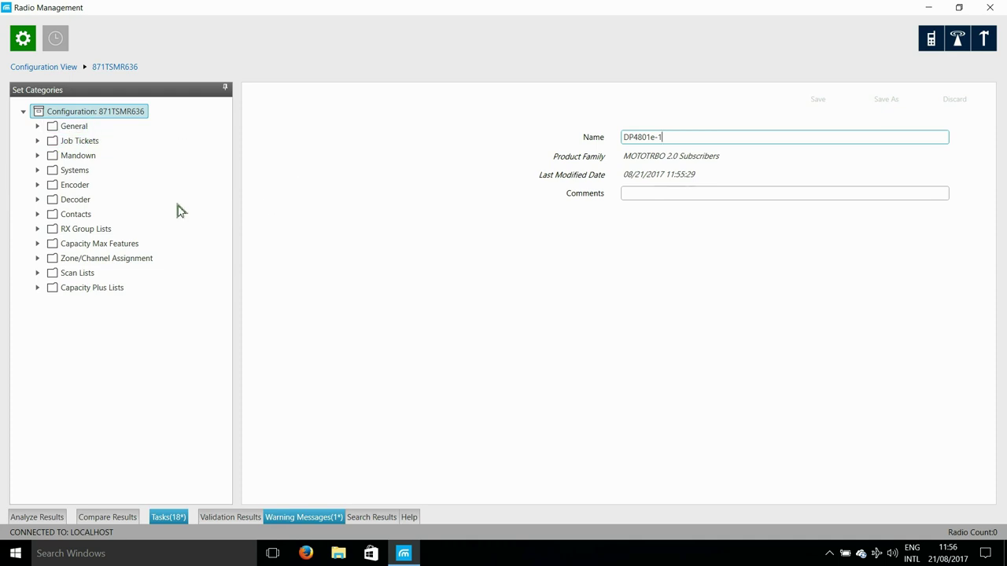
{"action": "left_click", "coordinate": [37, 126]}
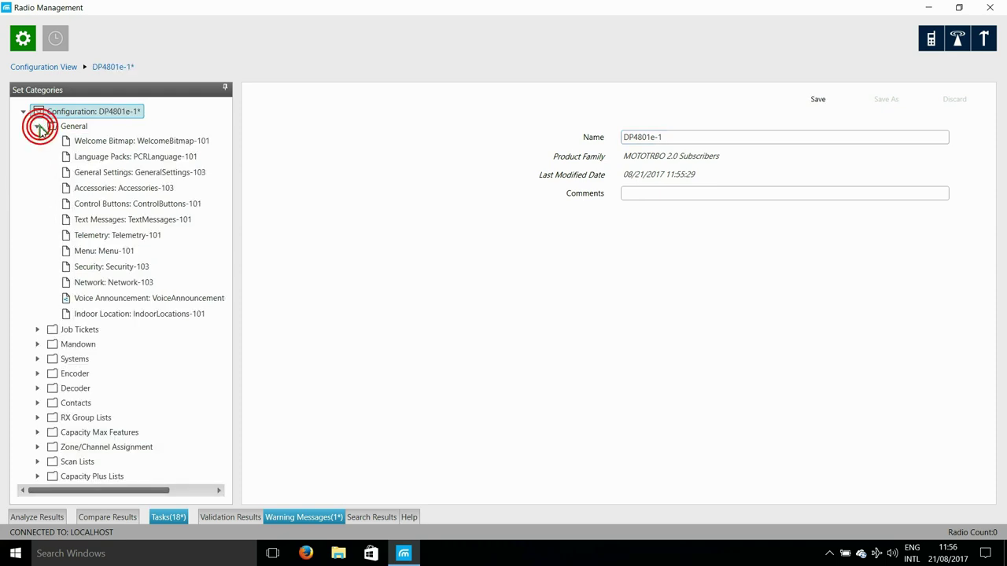
{"action": "left_click", "coordinate": [171, 142]}
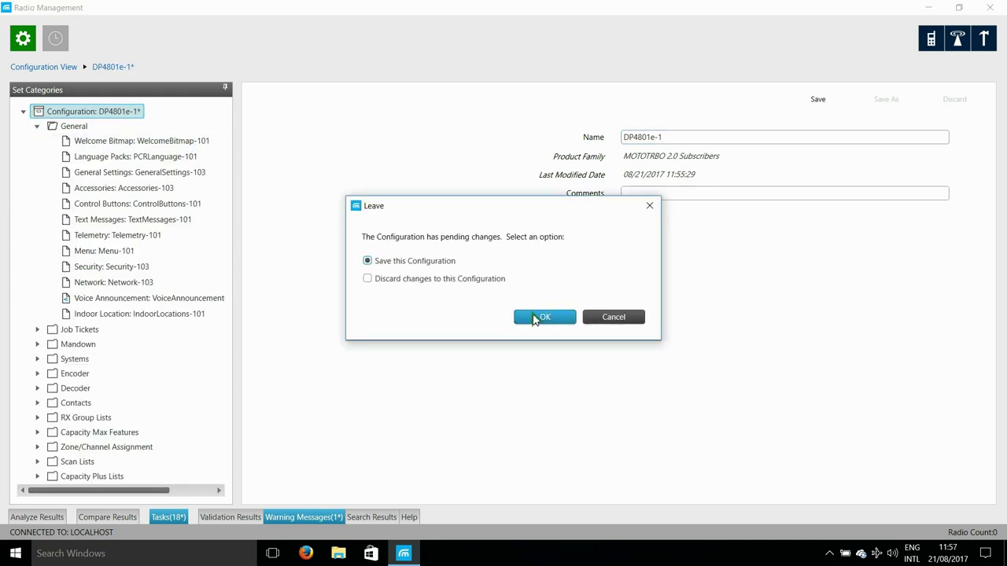
{"action": "left_click", "coordinate": [542, 317]}
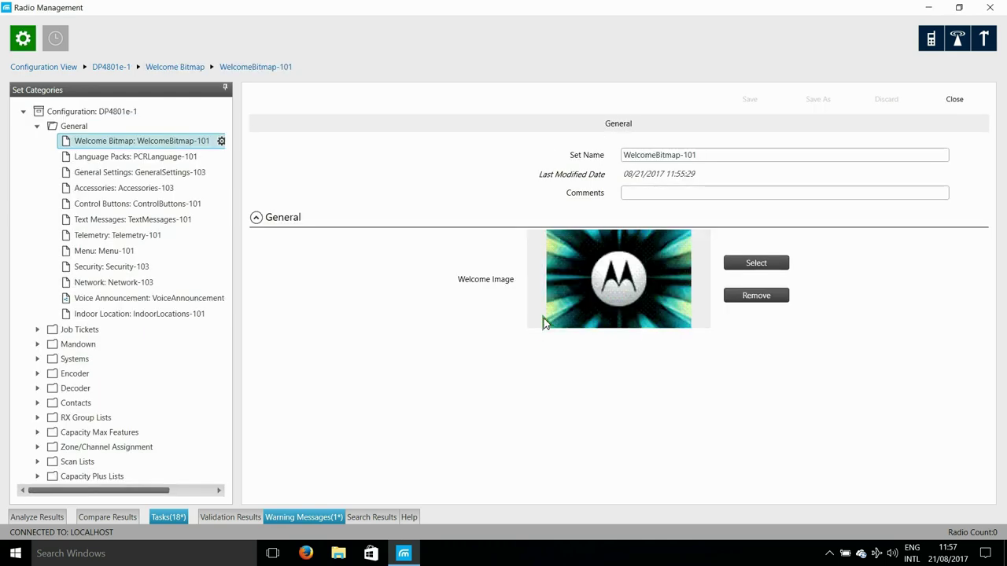
Step: Rename the Welcome Bitmap set to WelcomeBitmap-1 and save it while moving on to the Language Packs set
{"action": "left_click", "coordinate": [706, 155]}
{"action": "key", "text": "BackSpace"}
{"action": "key", "text": "BackSpace"}
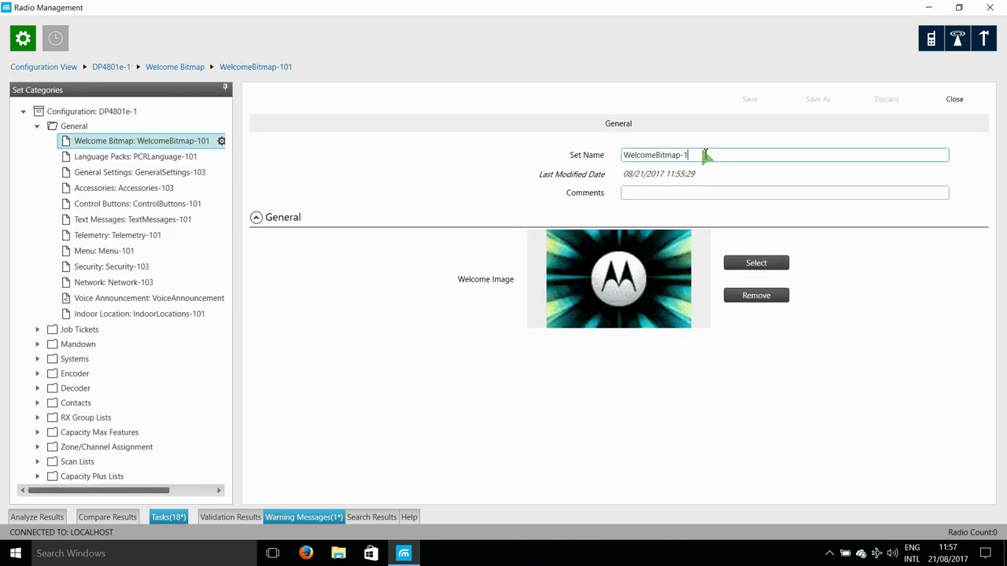
{"action": "left_click", "coordinate": [164, 158]}
{"action": "left_click", "coordinate": [545, 324]}
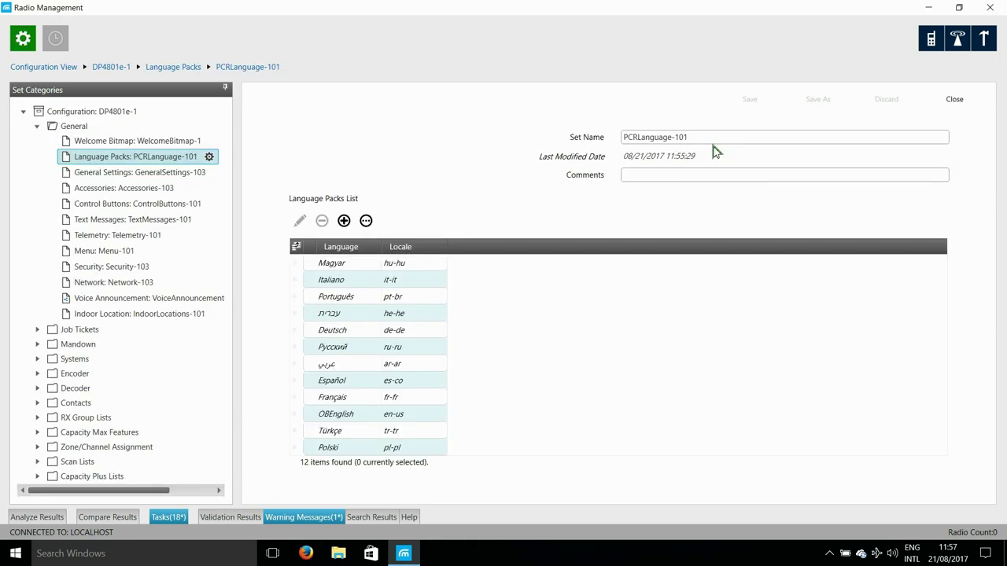
Step: Rename the Language Packs set to PCRLanguage-1 and save it while moving on to the General Settings set
{"action": "left_click", "coordinate": [712, 139]}
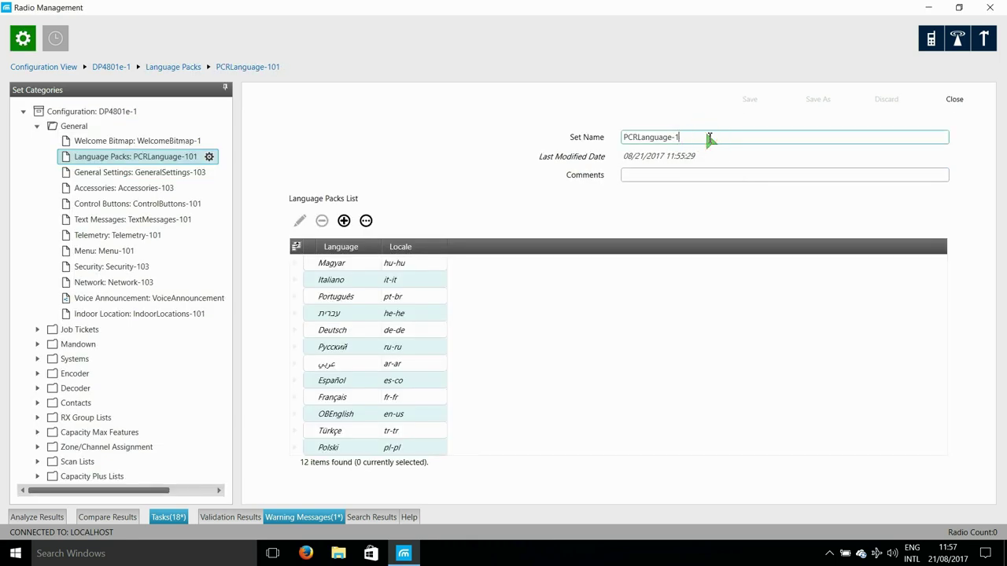
{"action": "left_click", "coordinate": [138, 174]}
{"action": "left_click", "coordinate": [545, 324]}
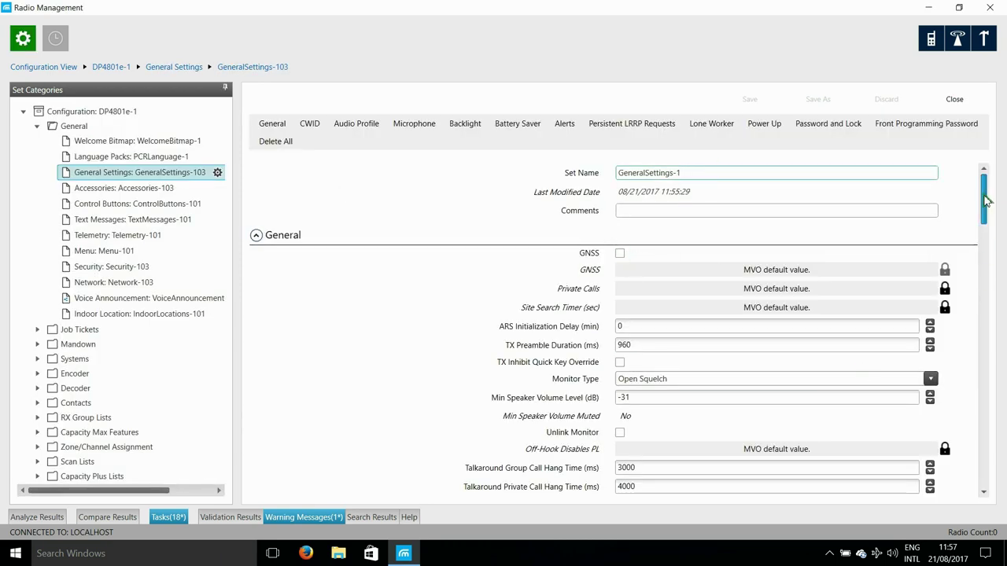
Step: Set Digital/Band 1 TX High Power to 2.0 W in the General Settings set and try to save the set
{"action": "mouse_move", "coordinate": [984, 200]}
{"action": "left_mouse_down"}
{"action": "mouse_move", "coordinate": [986, 176]}
{"action": "mouse_move", "coordinate": [993, 214]}
{"action": "left_mouse_up"}
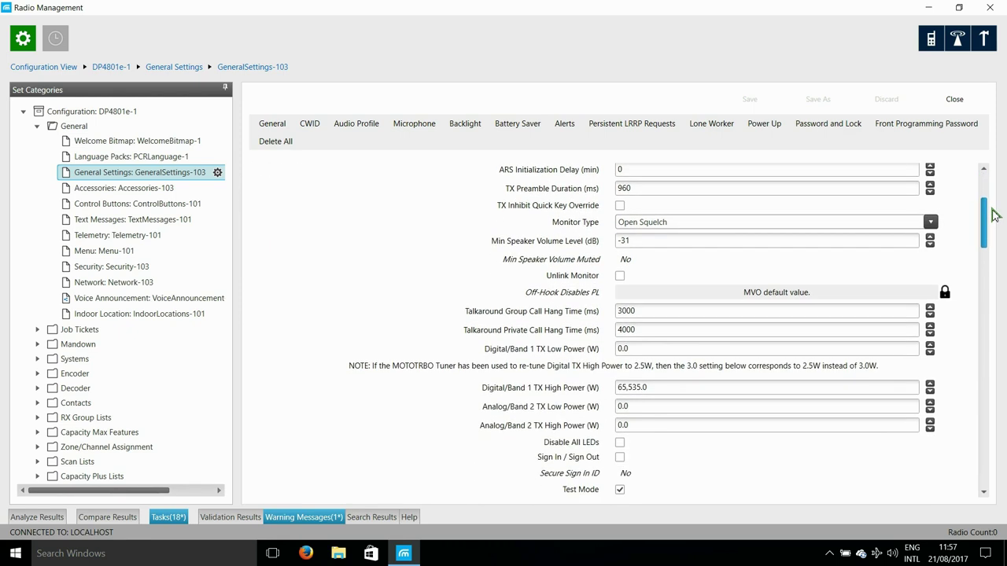
{"action": "left_click", "coordinate": [666, 386]}
{"action": "left_click_drag", "start_coordinate": [666, 387], "coordinate": [561, 394]}
{"action": "type", "text": "2"}
{"action": "left_click", "coordinate": [640, 407]}
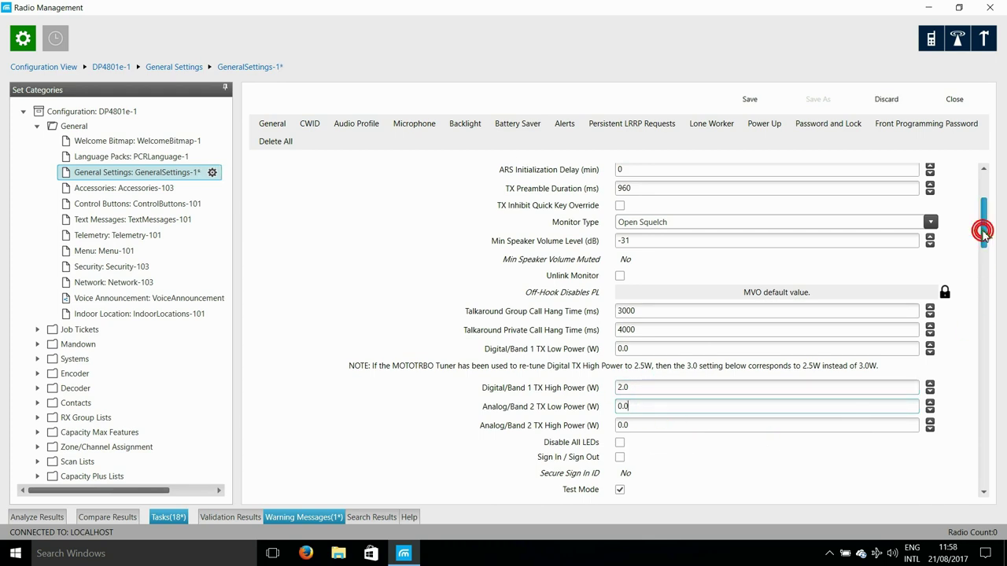
{"action": "left_click_drag", "start_coordinate": [981, 227], "coordinate": [995, 457]}
{"action": "left_click", "coordinate": [134, 189]}
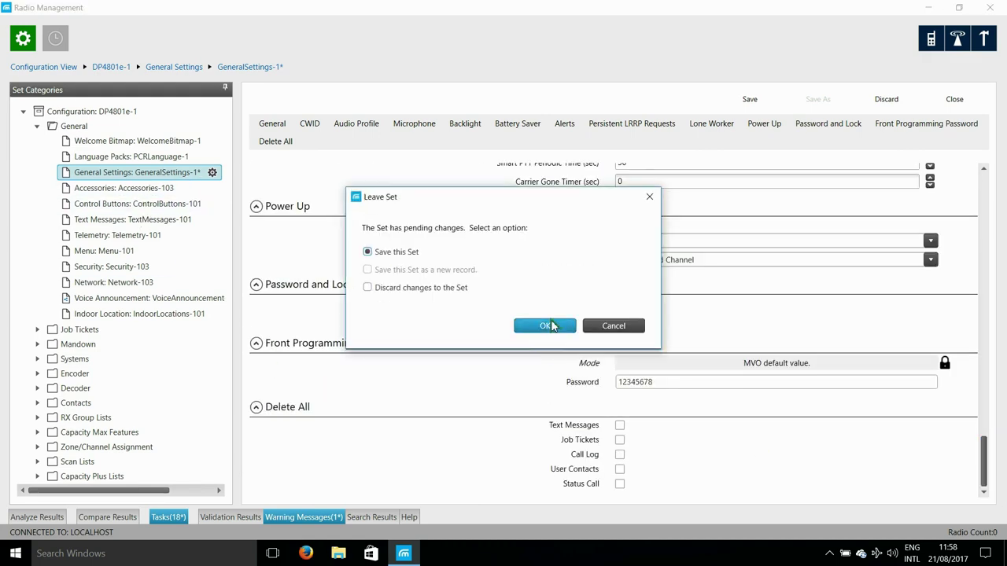
{"action": "left_click", "coordinate": [549, 327]}
{"action": "left_click", "coordinate": [550, 293]}
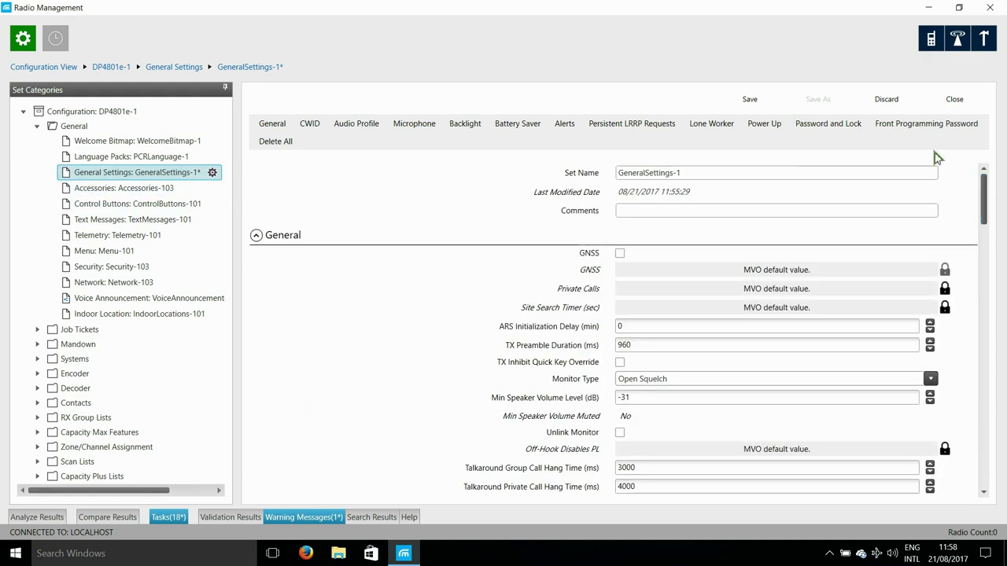
Step: Rename the General Settings set to RadioGeneralSettings-1 and save it
{"action": "left_click", "coordinate": [627, 174]}
{"action": "type", "text": "Radio"}
{"action": "left_click", "coordinate": [750, 99]}
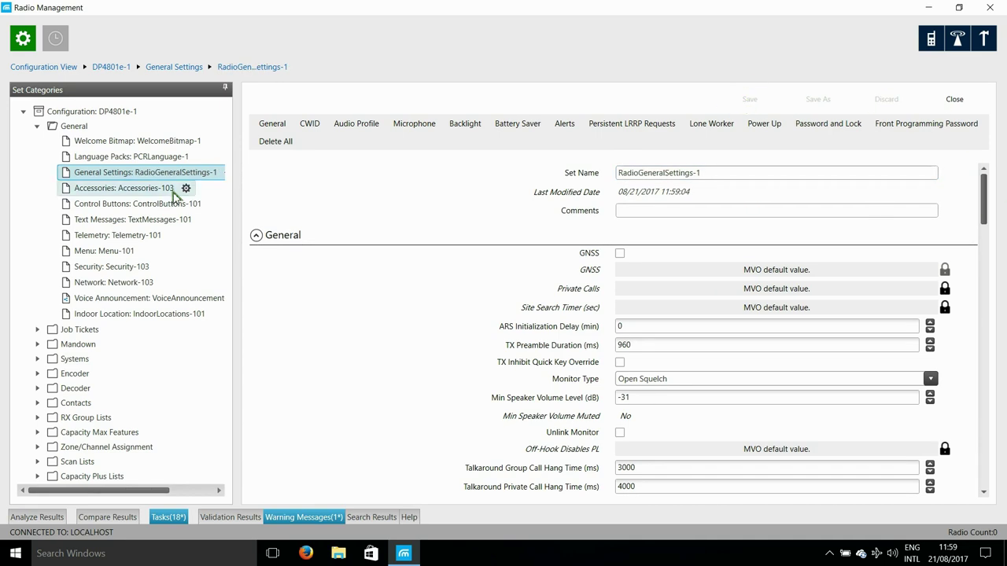
Step: Rename the Accessories set to RadioAccessories-1 and save it while moving on to the Control Buttons set
{"action": "left_click", "coordinate": [146, 192]}
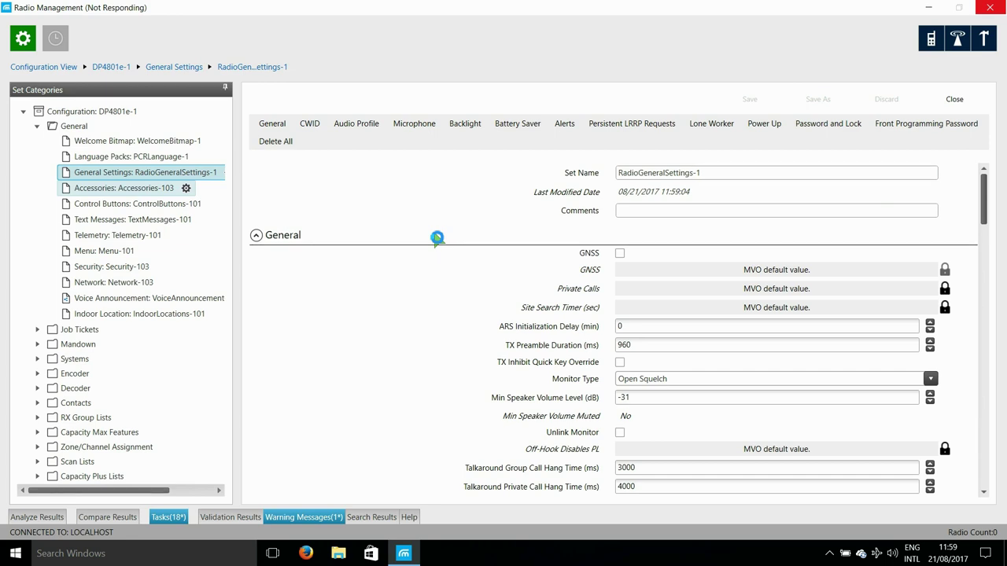
{"action": "left_click", "coordinate": [620, 158]}
{"action": "type", "text": "Radio"}
{"action": "key", "text": "End"}
{"action": "key", "text": "BackSpace"}
{"action": "key", "text": "BackSpace"}
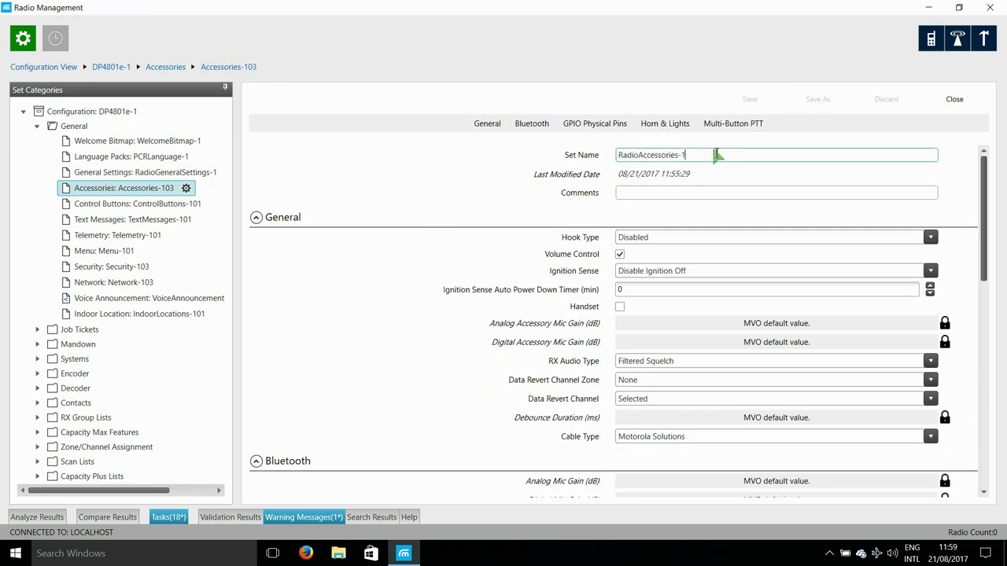
{"action": "left_click", "coordinate": [146, 220]}
{"action": "left_click", "coordinate": [544, 325]}
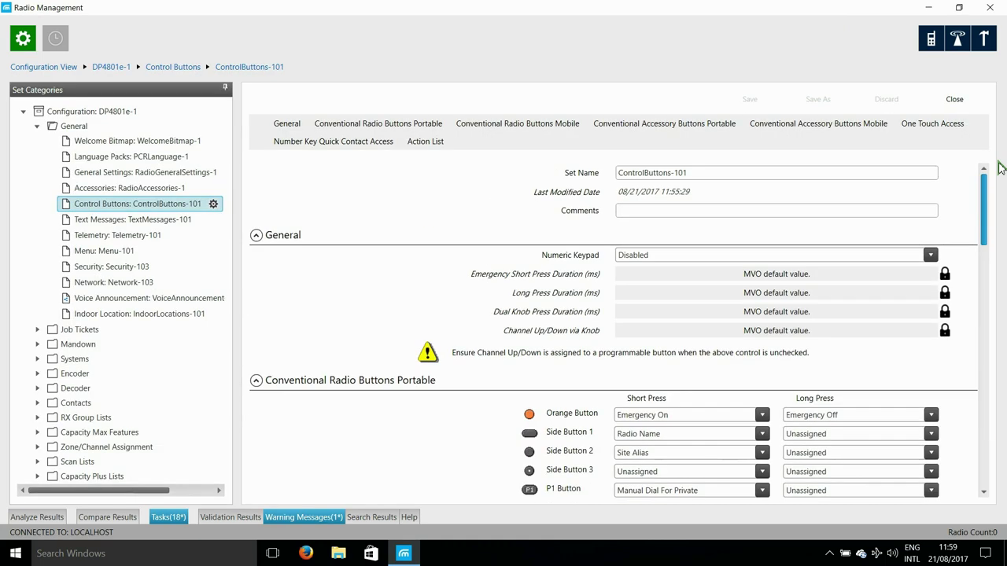
Step: Rename the Control Buttons set to ControlButtons-1 and save it while moving on to the Text Messages set
{"action": "left_click", "coordinate": [706, 173]}
{"action": "key", "text": "BackSpace"}
{"action": "key", "text": "BackSpace"}
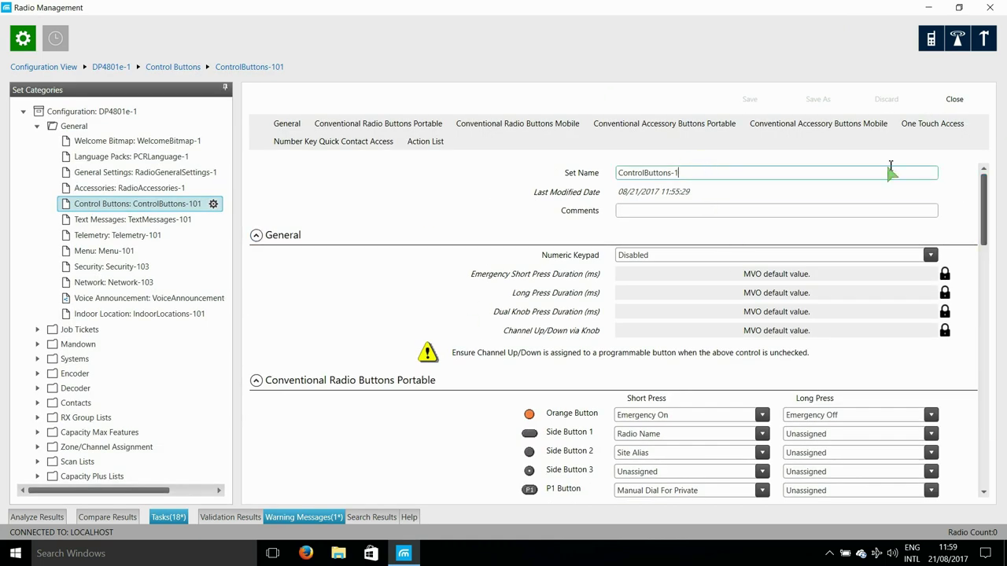
{"action": "left_click", "coordinate": [134, 221]}
{"action": "left_click", "coordinate": [542, 326]}
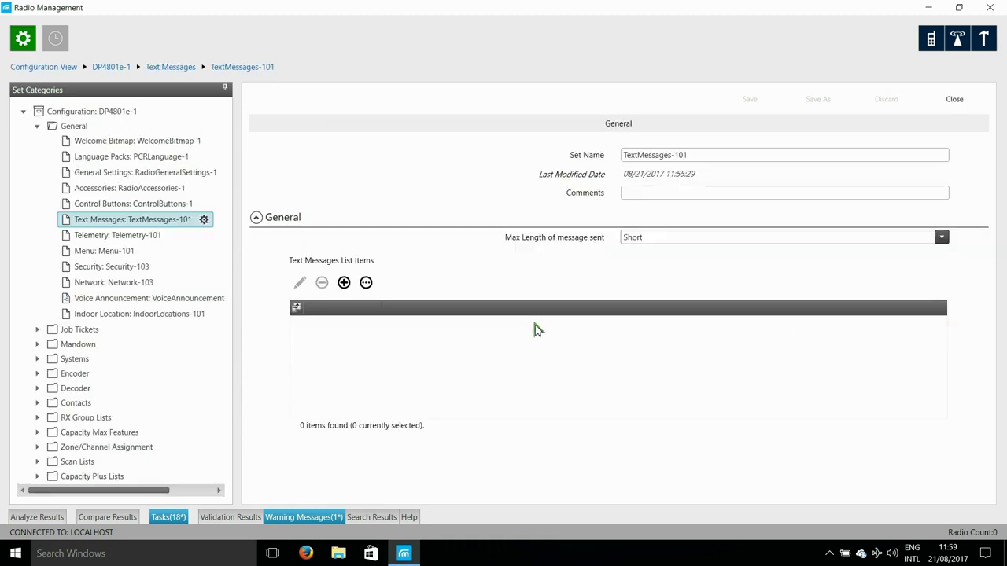
Step: Rename the Text Messages set to TextMessages-1, set its maximum sent message length to Long, and save it
{"action": "left_click", "coordinate": [704, 156]}
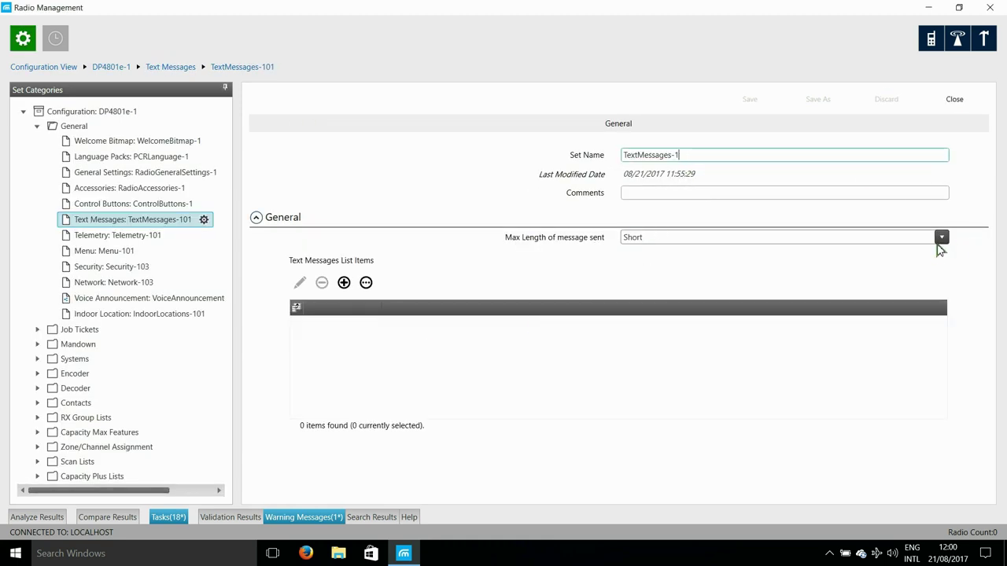
{"action": "left_click", "coordinate": [942, 237]}
{"action": "left_click", "coordinate": [787, 252]}
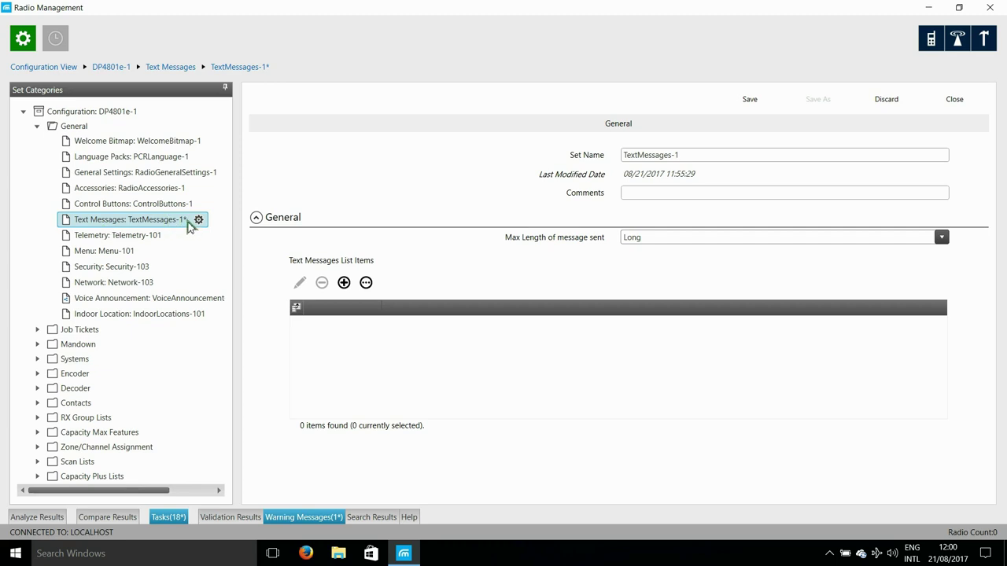
{"action": "left_click", "coordinate": [148, 233]}
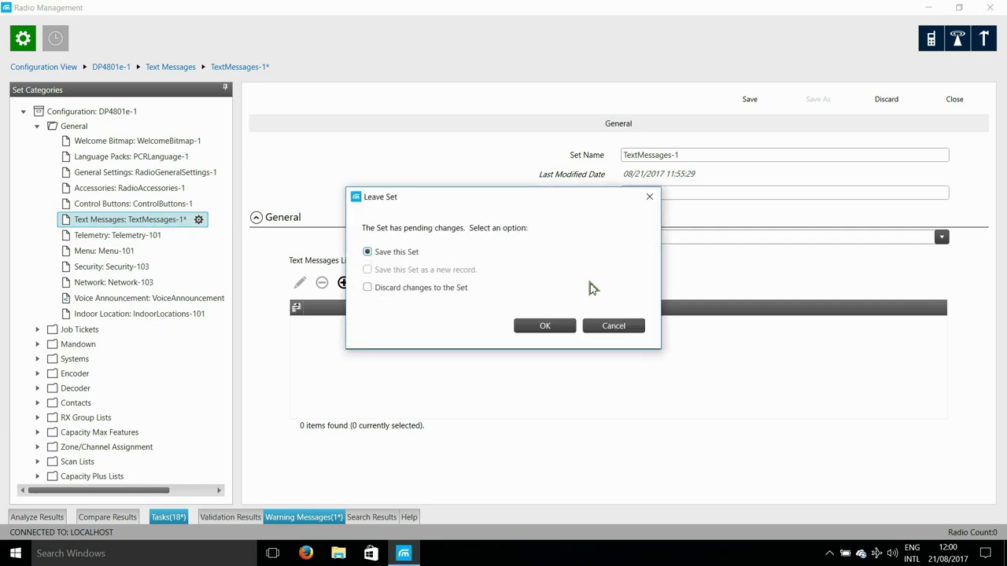
{"action": "left_click", "coordinate": [548, 325]}
Step: Rename the Telemetry set to Telemetry-1 and save it while moving on to the Menu set
{"action": "left_click", "coordinate": [718, 155]}
{"action": "key", "text": "BackSpace"}
{"action": "key", "text": "BackSpace"}
{"action": "left_click", "coordinate": [104, 250]}
{"action": "left_click", "coordinate": [544, 324]}
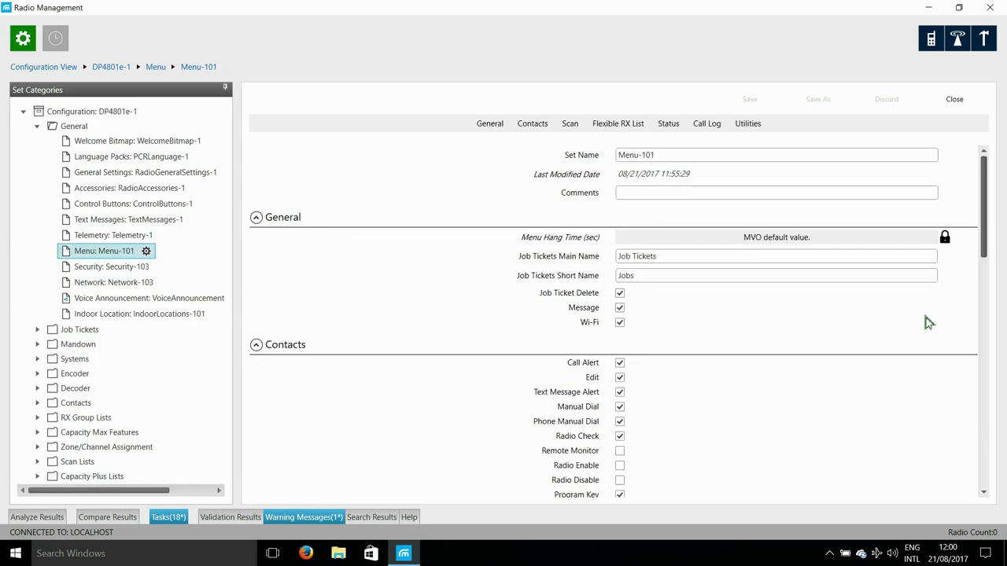
Step: Rename the Menu set to Menu-1 and save it while moving on to the Security set
{"action": "left_click", "coordinate": [667, 155]}
{"action": "key", "text": "BackSpace"}
{"action": "key", "text": "BackSpace"}
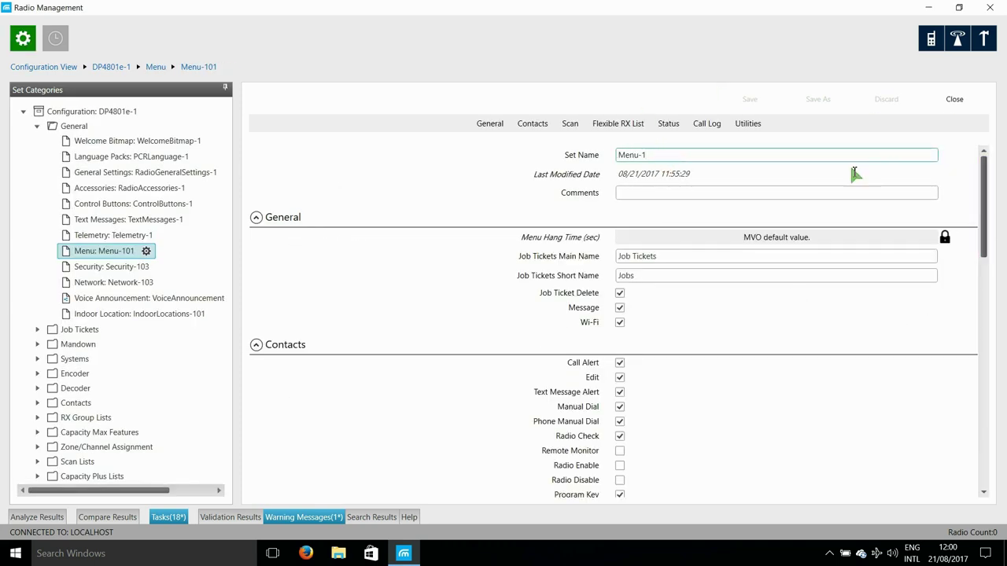
{"action": "left_click", "coordinate": [139, 268]}
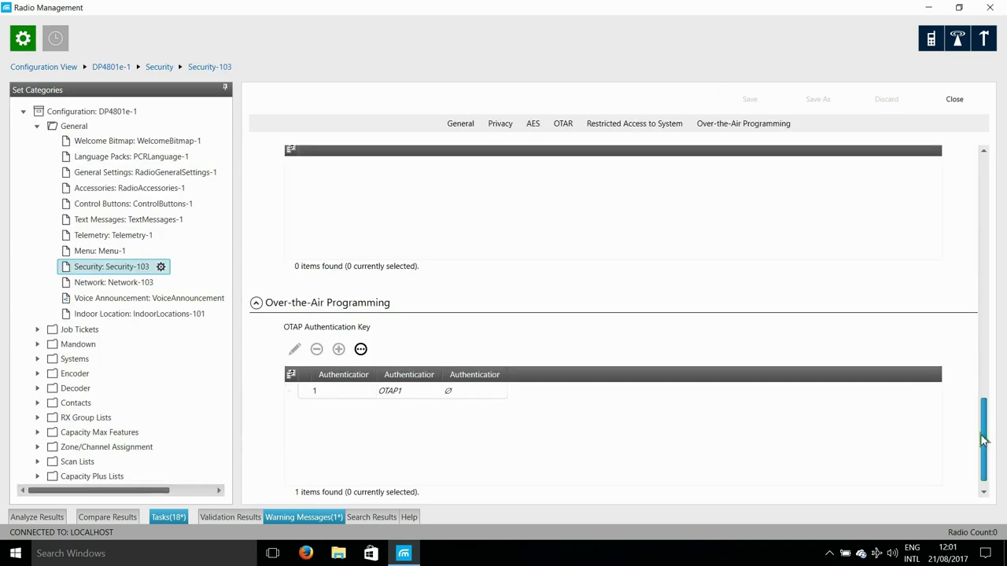
Step: Rename the Security set to RadioSecurity-1, check its OTAP authentication key entry, and save the set
{"action": "left_click_drag", "start_coordinate": [984, 440], "coordinate": [731, 171]}
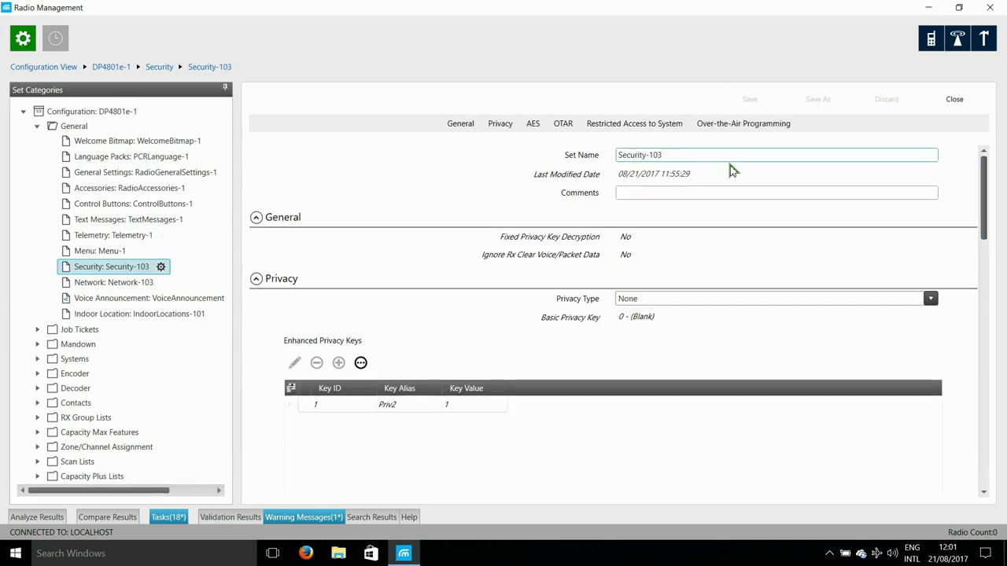
{"action": "left_click", "coordinate": [619, 155]}
{"action": "type", "text": "Radio"}
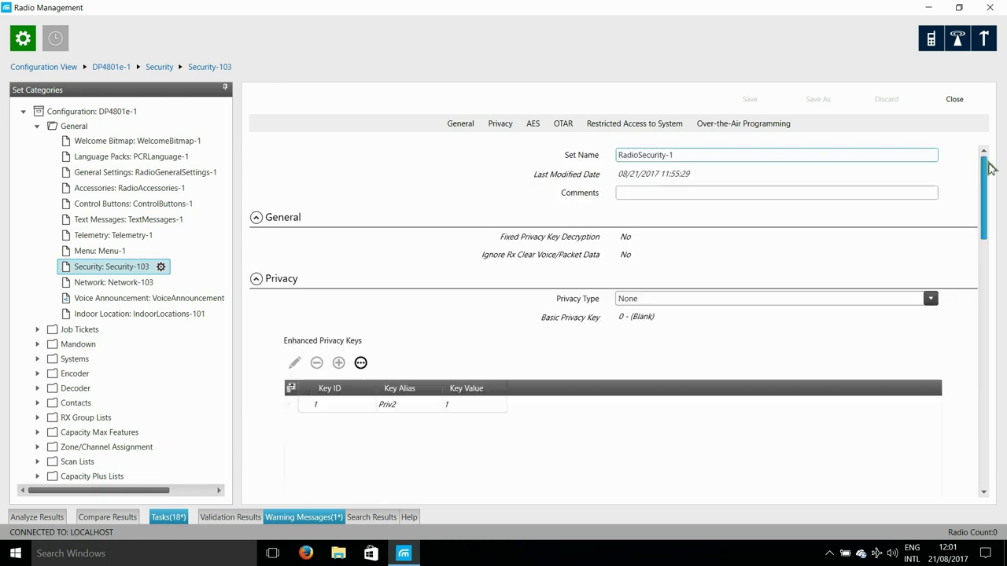
{"action": "left_click_drag", "start_coordinate": [984, 161], "coordinate": [990, 417]}
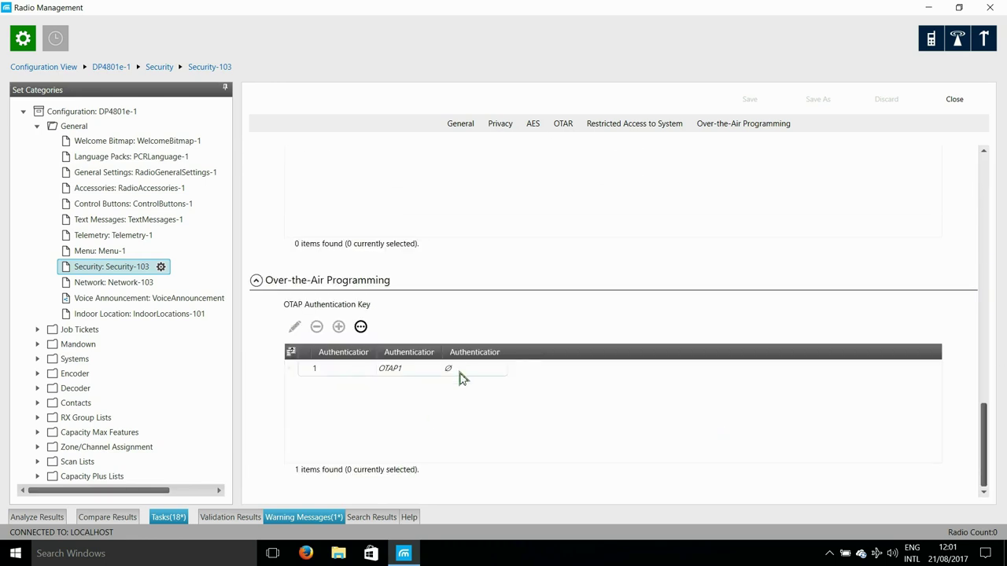
{"action": "left_click", "coordinate": [324, 373]}
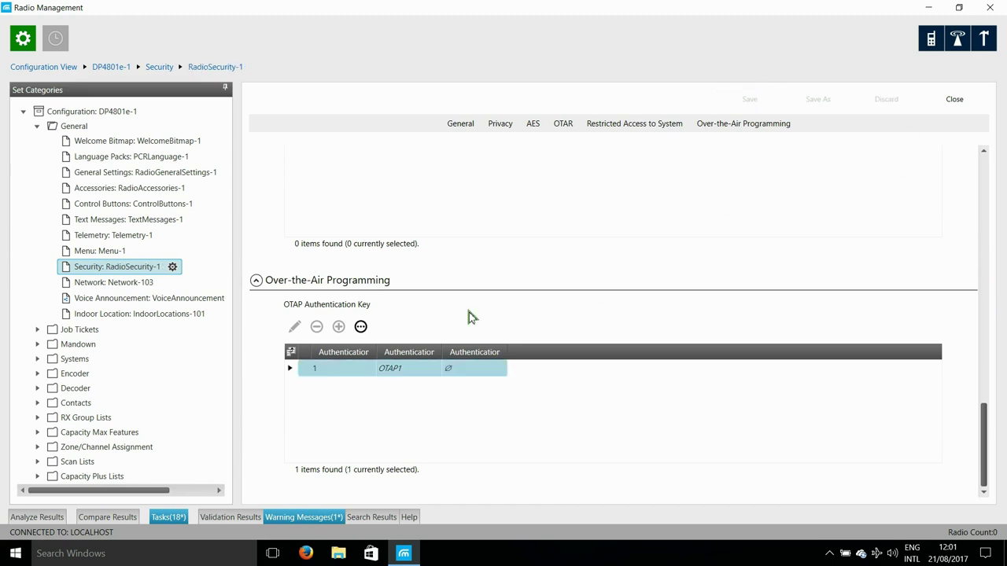
Step: Rename the Network set to RadioNetwork-1 and save it while moving on to the Voice Announcement set
{"action": "left_click", "coordinate": [116, 282]}
{"action": "left_click", "coordinate": [669, 155]}
{"action": "key", "text": "BackSpace"}
{"action": "key", "text": "BackSpace"}
{"action": "left_click", "coordinate": [619, 155]}
{"action": "type", "text": "Radio"}
{"action": "left_click", "coordinate": [638, 193]}
{"action": "left_click", "coordinate": [138, 299]}
Step: Add the prefix Radio to the Voice Announcement set's name, remove its last two digits, and save the set
{"action": "left_click", "coordinate": [764, 155]}
{"action": "key", "text": "BackSpace"}
{"action": "key", "text": "BackSpace"}
{"action": "left_click", "coordinate": [620, 155]}
{"action": "type", "text": "Radio"}
{"action": "left_click", "coordinate": [146, 317]}
Step: Rename the Indoor Location set to IndoorLocations-1 and save it
{"action": "left_click", "coordinate": [715, 155]}
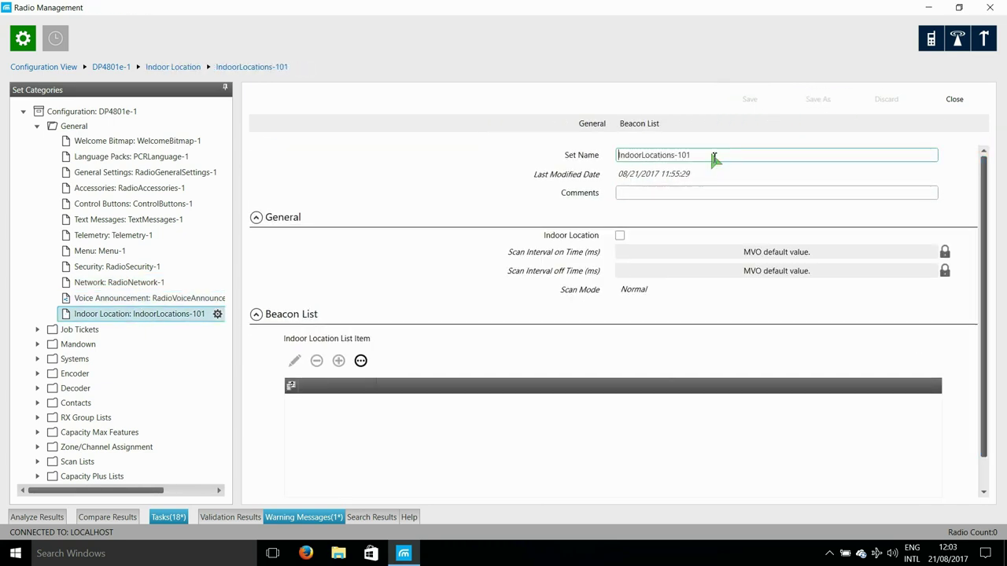
{"action": "key", "text": "BackSpace"}
{"action": "key", "text": "BackSpace"}
{"action": "left_click", "coordinate": [651, 191]}
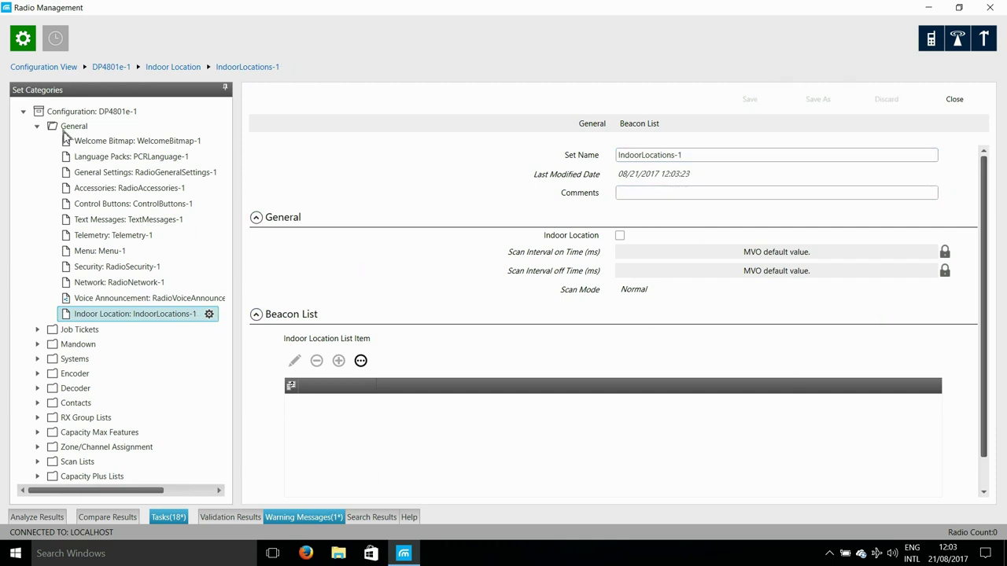
Step: Collapse the General category and rename the Job Tickets set to JobTickets-1
{"action": "left_click", "coordinate": [37, 126]}
{"action": "left_click", "coordinate": [80, 141]}
{"action": "key", "text": "BackSpace"}
{"action": "key", "text": "BackSpace"}
Step: Rename the Mandown set to Mandown-1 and the Mandown Profiles set to MandownProfiles-1
{"action": "left_click", "coordinate": [37, 202]}
{"action": "left_click", "coordinate": [117, 217]}
{"action": "left_click", "coordinate": [692, 155]}
{"action": "key", "text": "BackSpace"}
{"action": "key", "text": "BackSpace"}
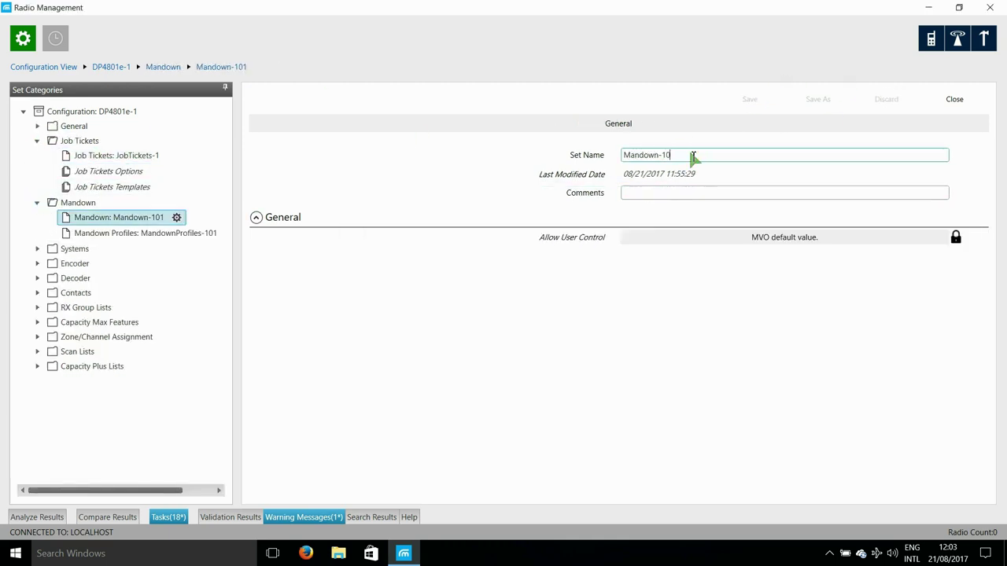
{"action": "left_click", "coordinate": [112, 234]}
{"action": "key", "text": "BackSpace"}
{"action": "key", "text": "BackSpace"}
{"action": "key", "text": "Tab"}
Step: Remove the last two digits from the names of two sets in the Systems category, saving when moving between them
{"action": "left_click", "coordinate": [37, 202]}
{"action": "left_click", "coordinate": [37, 217]}
{"action": "left_click", "coordinate": [158, 247]}
{"action": "left_click", "coordinate": [701, 155]}
{"action": "key", "text": "BackSpace"}
{"action": "key", "text": "BackSpace"}
{"action": "left_click", "coordinate": [148, 248]}
{"action": "left_click", "coordinate": [542, 323]}
{"action": "left_click", "coordinate": [730, 155]}
{"action": "key", "text": "BackSpace"}
{"action": "key", "text": "BackSpace"}
Step: Examine the remaining groups in the Systems category for their sets, and collapse the category
{"action": "left_click", "coordinate": [103, 269]}
{"action": "left_click", "coordinate": [50, 295]}
{"action": "left_click", "coordinate": [51, 326]}
{"action": "left_click", "coordinate": [50, 358]}
{"action": "left_click", "coordinate": [50, 389]}
{"action": "left_click", "coordinate": [37, 217]}
Step: Rename the Encoder set to Encoder-1 and save it while moving on to the Encoder Status set
{"action": "left_click", "coordinate": [37, 232]}
{"action": "left_click", "coordinate": [115, 247]}
{"action": "left_click", "coordinate": [677, 155]}
{"action": "key", "text": "BackSpace"}
{"action": "key", "text": "BackSpace"}
{"action": "left_click", "coordinate": [134, 279]}
{"action": "left_click", "coordinate": [542, 325]}
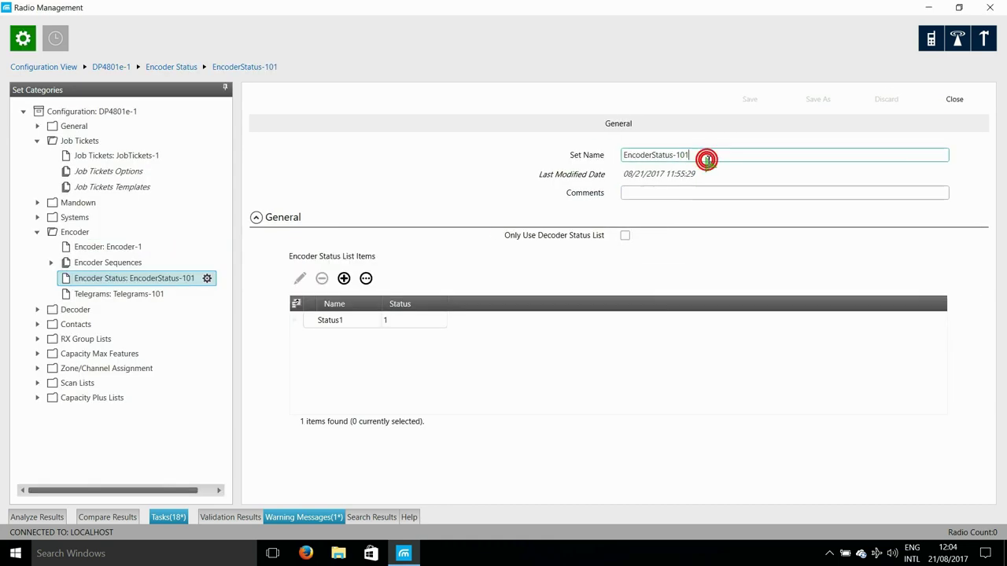
Step: Rename the Encoder Status set to EncoderStatus-1 and save it while moving on to the Telegrams set
{"action": "key", "text": "BackSpace"}
{"action": "key", "text": "BackSpace"}
{"action": "left_click", "coordinate": [118, 293]}
{"action": "left_click", "coordinate": [543, 324]}
Step: Rename the Telegrams set to Telegrams-1 and save it while moving on to the Decoder set
{"action": "left_click_drag", "start_coordinate": [987, 252], "coordinate": [986, 313]}
{"action": "left_click", "coordinate": [686, 155]}
{"action": "key", "text": "BackSpace"}
{"action": "key", "text": "BackSpace"}
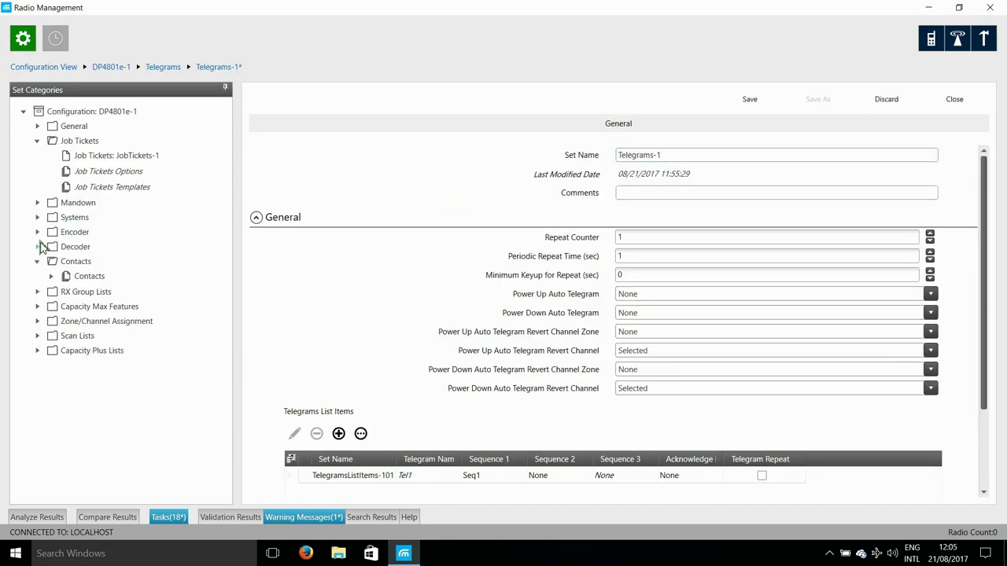
{"action": "left_click", "coordinate": [110, 261]}
{"action": "left_click", "coordinate": [543, 325]}
Step: Rename the Decoder set to Decoder-1 and save it while moving on to its status list item
{"action": "left_click", "coordinate": [691, 155]}
{"action": "key", "text": "BackSpace"}
{"action": "key", "text": "BackSpace"}
{"action": "left_click", "coordinate": [51, 277]}
{"action": "left_click", "coordinate": [136, 292]}
{"action": "left_click", "coordinate": [545, 325]}
Step: Rename the decoder status list item's set to DecoderStatusListItems-1 and collapse the Decoder category
{"action": "left_click", "coordinate": [747, 155]}
{"action": "key", "text": "BackSpace"}
{"action": "key", "text": "BackSpace"}
{"action": "left_click", "coordinate": [37, 246]}
Step: Examine the lists under Digital RX Group List in the RX Group Lists category, and collapse the category
{"action": "left_click", "coordinate": [37, 292]}
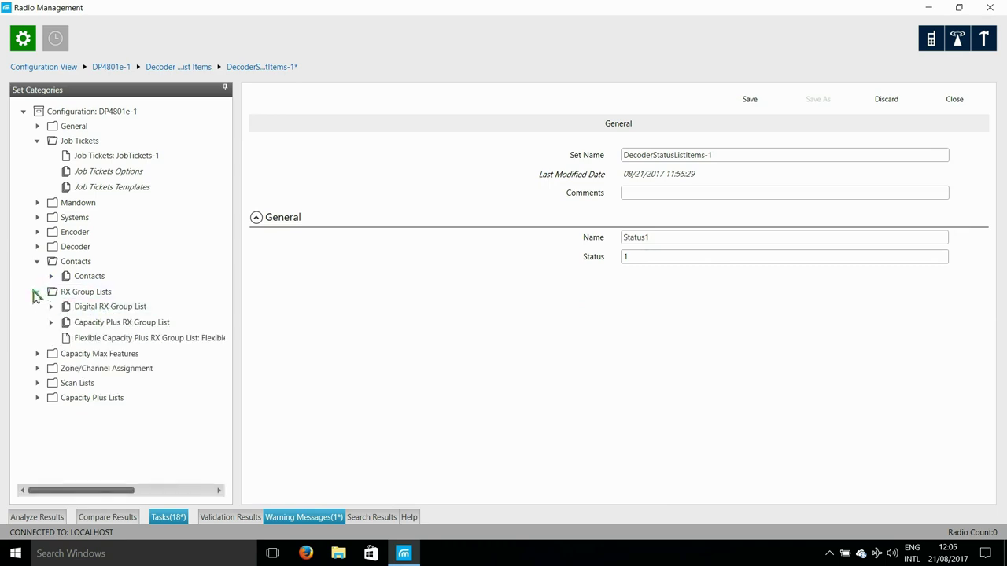
{"action": "left_click", "coordinate": [49, 307]}
{"action": "left_click", "coordinate": [52, 307]}
{"action": "left_click", "coordinate": [51, 307]}
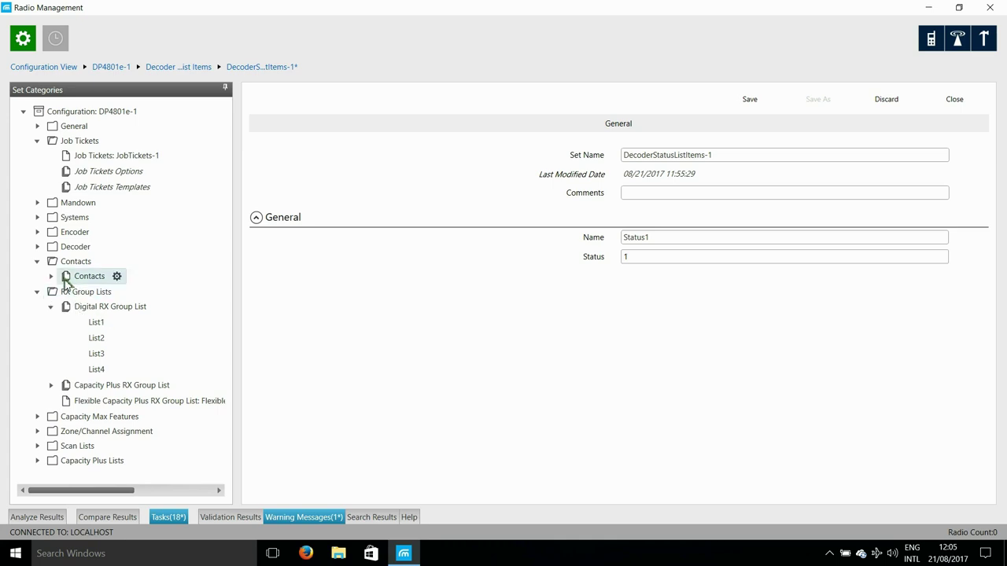
{"action": "left_click", "coordinate": [50, 307]}
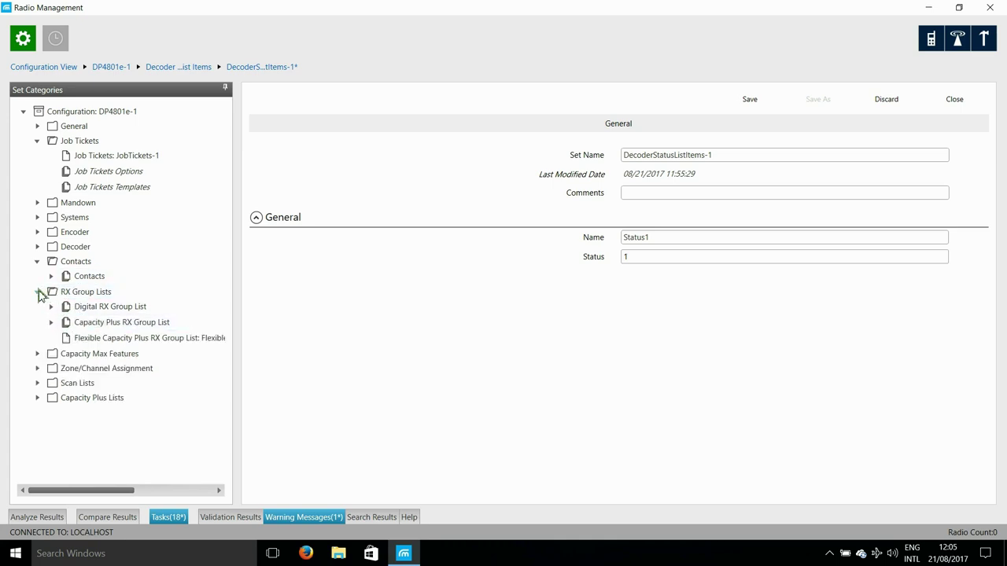
{"action": "left_click", "coordinate": [38, 292]}
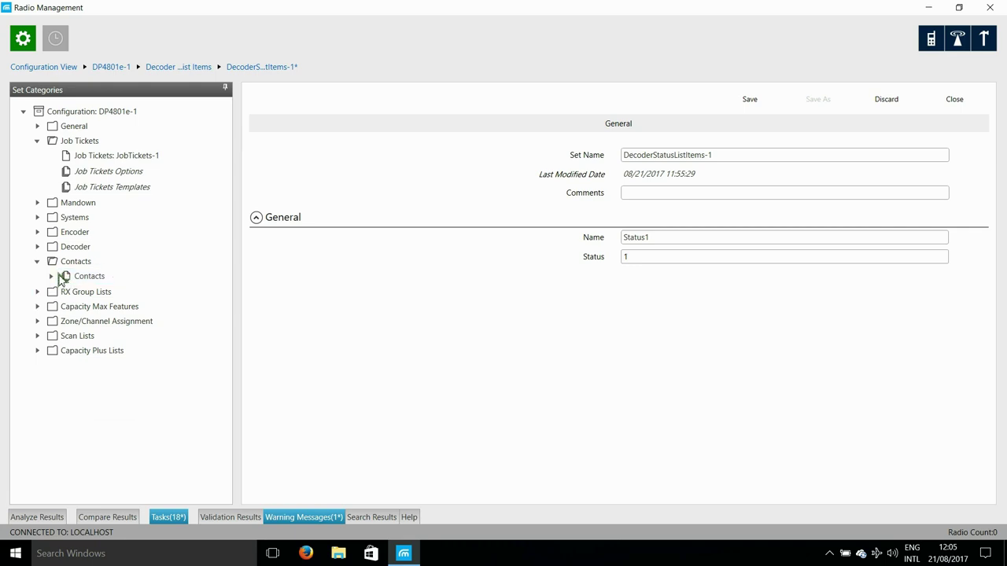
Step: Review the Talkgroup 1 contact's settings and the Contacts overview with its call types and call IDs
{"action": "left_click", "coordinate": [51, 276]}
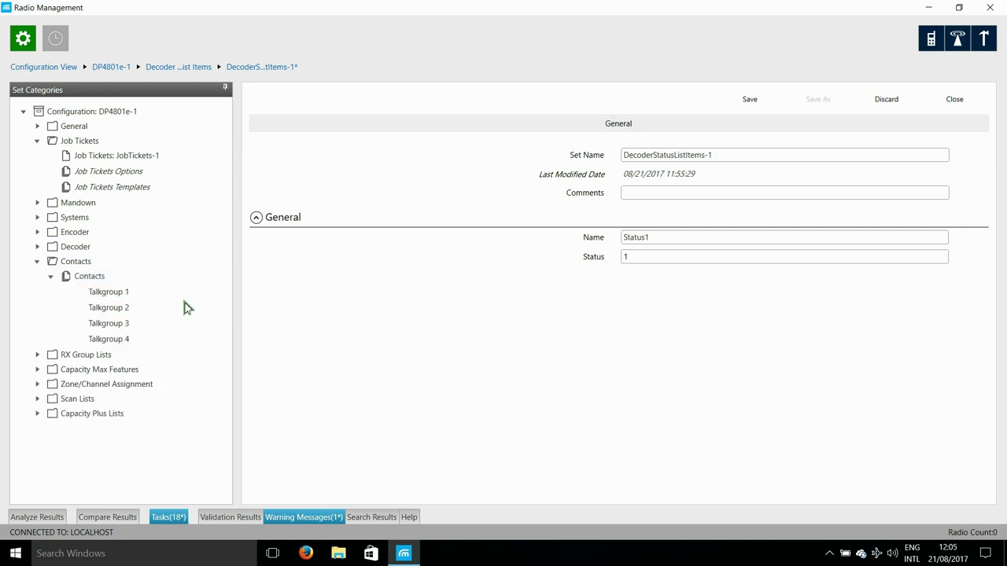
{"action": "mouse_move", "coordinate": [107, 297]}
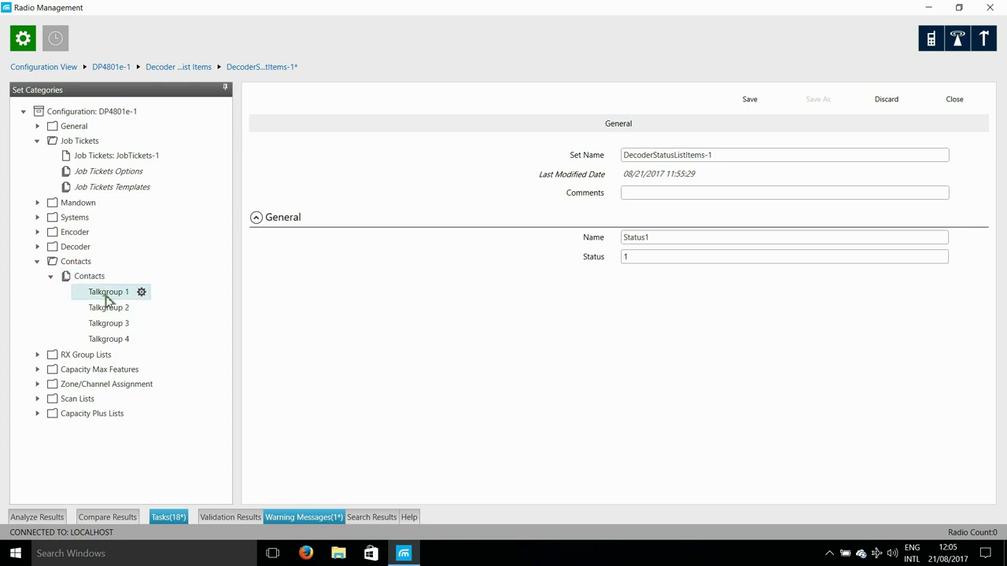
{"action": "left_click", "coordinate": [107, 297]}
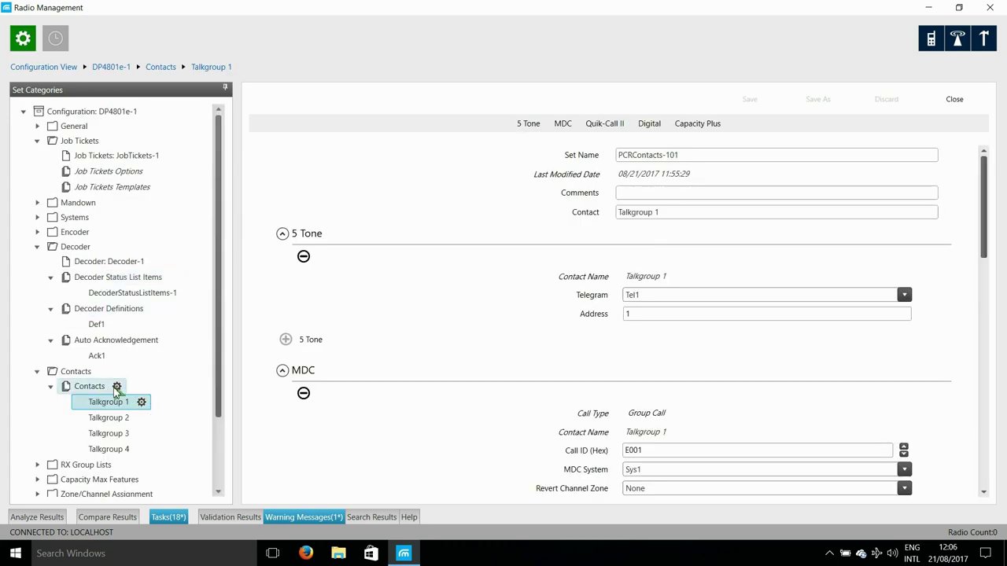
{"action": "left_click", "coordinate": [99, 385]}
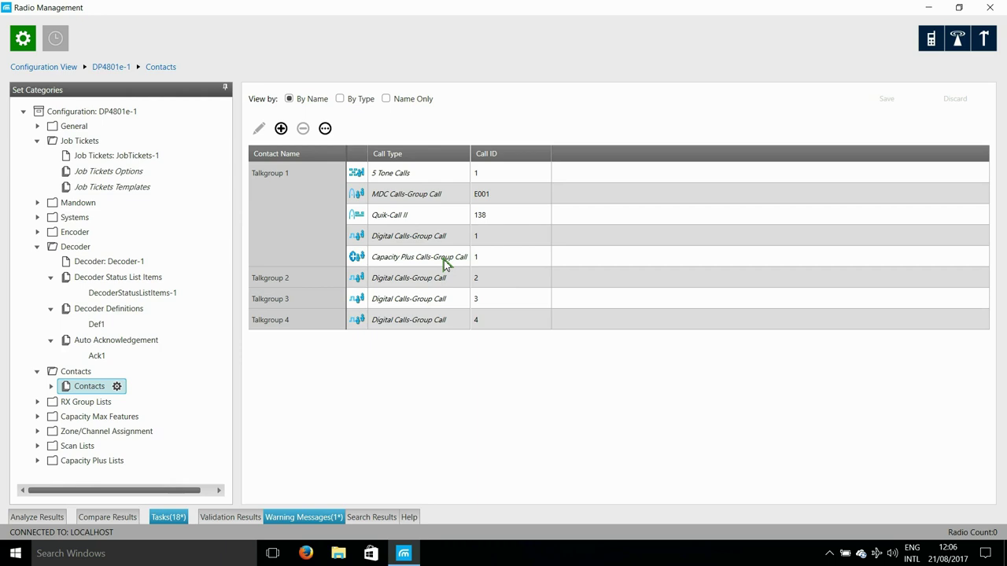
{"action": "key", "text": "ctrl+End"}
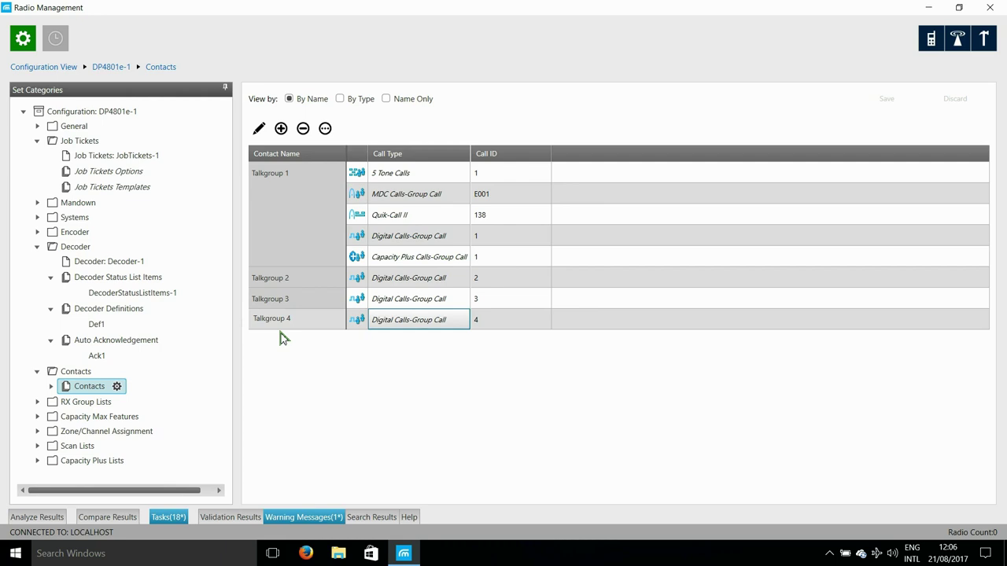
{"action": "left_click", "coordinate": [50, 387]}
{"action": "left_click", "coordinate": [52, 387]}
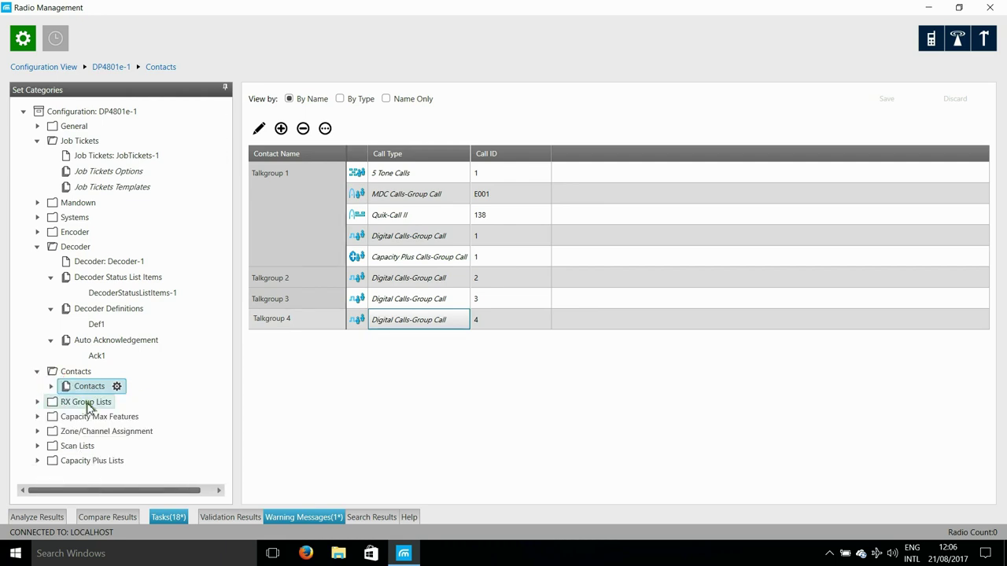
Step: Rename List1's set in Digital RX Group List to DigitalRXGroupList-1 and set its Digital Name to Talkgroup 1
{"action": "left_click", "coordinate": [37, 404]}
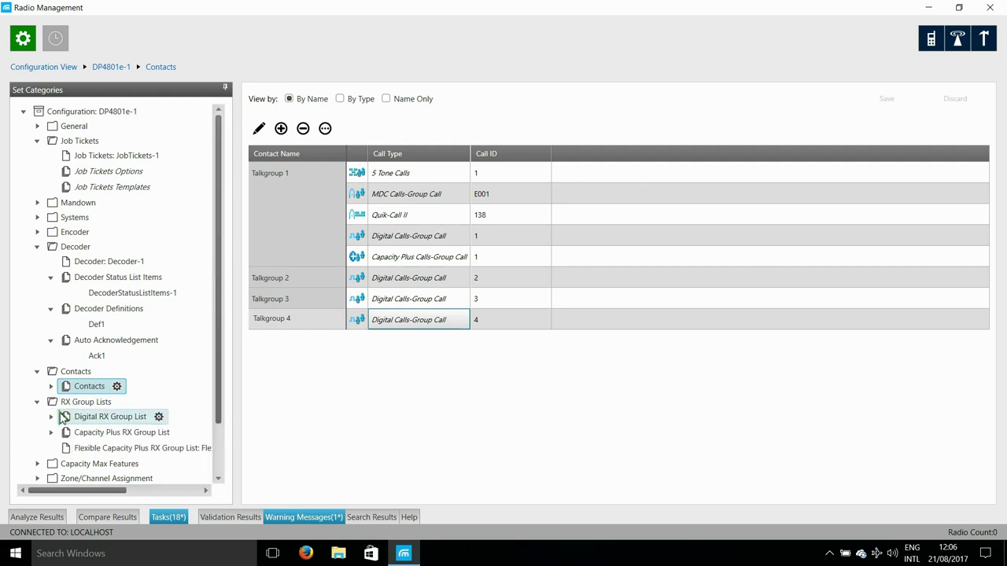
{"action": "left_click", "coordinate": [51, 418]}
{"action": "double_click", "coordinate": [96, 434]}
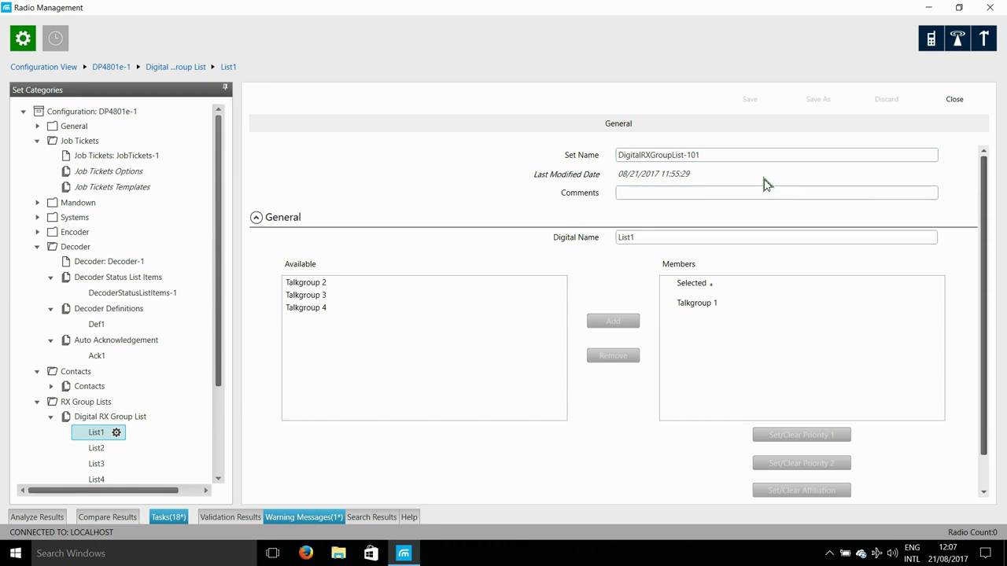
{"action": "left_click", "coordinate": [727, 154]}
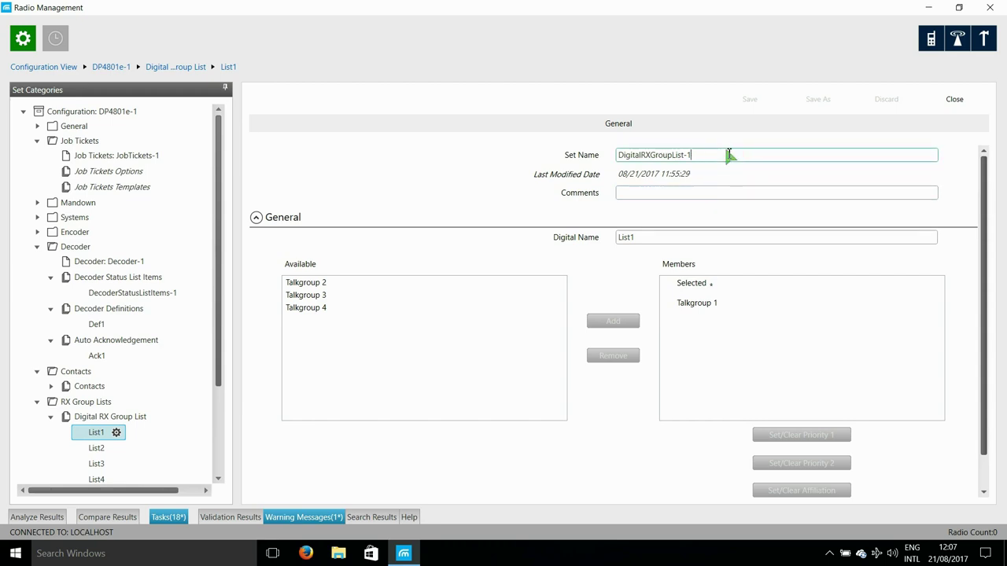
{"action": "left_click", "coordinate": [988, 266]}
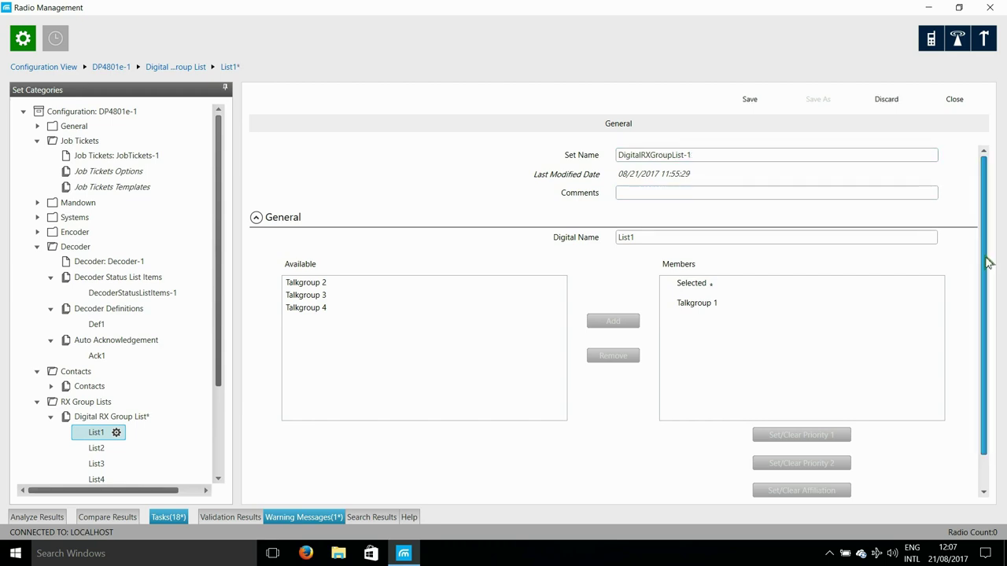
{"action": "double_click", "coordinate": [640, 238]}
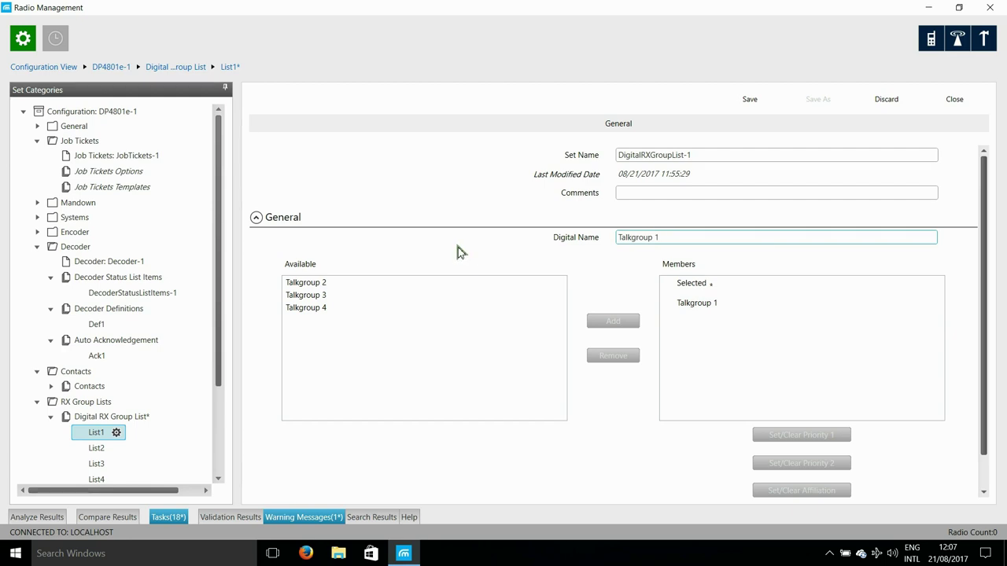
Step: Add Talkgroup 2, Talkgroup 3 and Talkgroup 4 to the Talkgroup 1 list's members, and save it while moving on to List2
{"action": "left_click", "coordinate": [336, 283]}
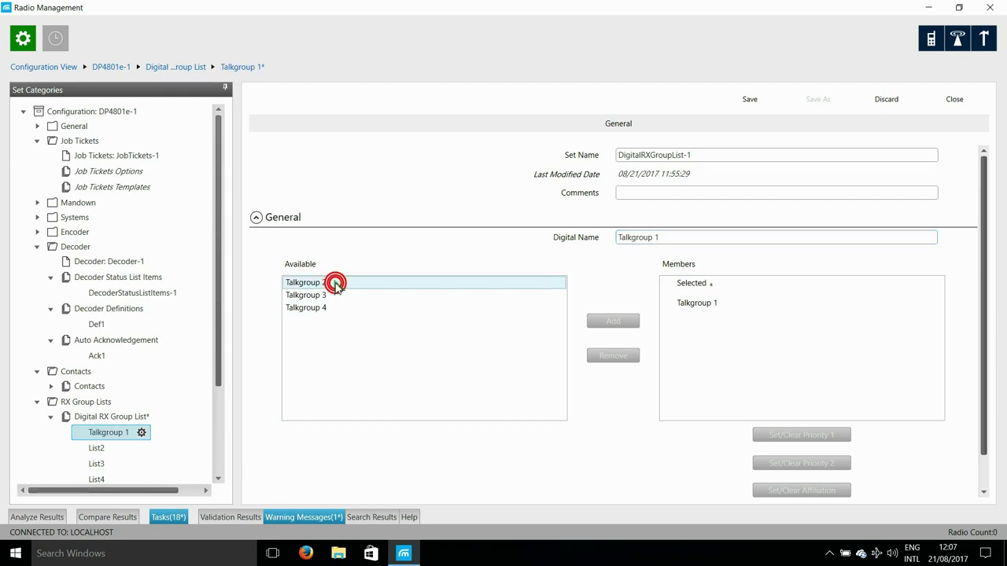
{"action": "left_click", "coordinate": [310, 283]}
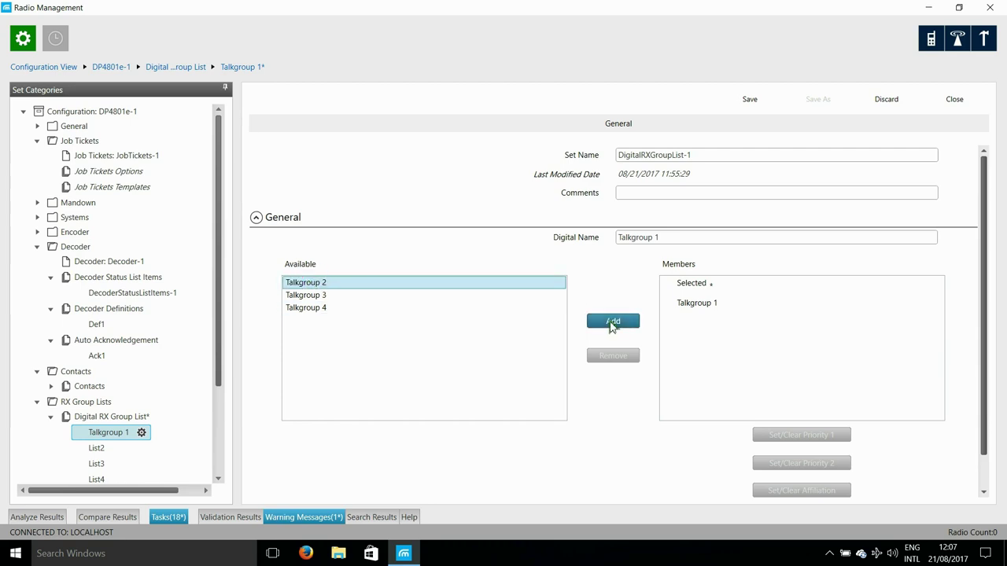
{"action": "left_click", "coordinate": [612, 322]}
{"action": "left_click", "coordinate": [303, 253]}
{"action": "left_click", "coordinate": [613, 290]}
{"action": "left_click", "coordinate": [335, 252]}
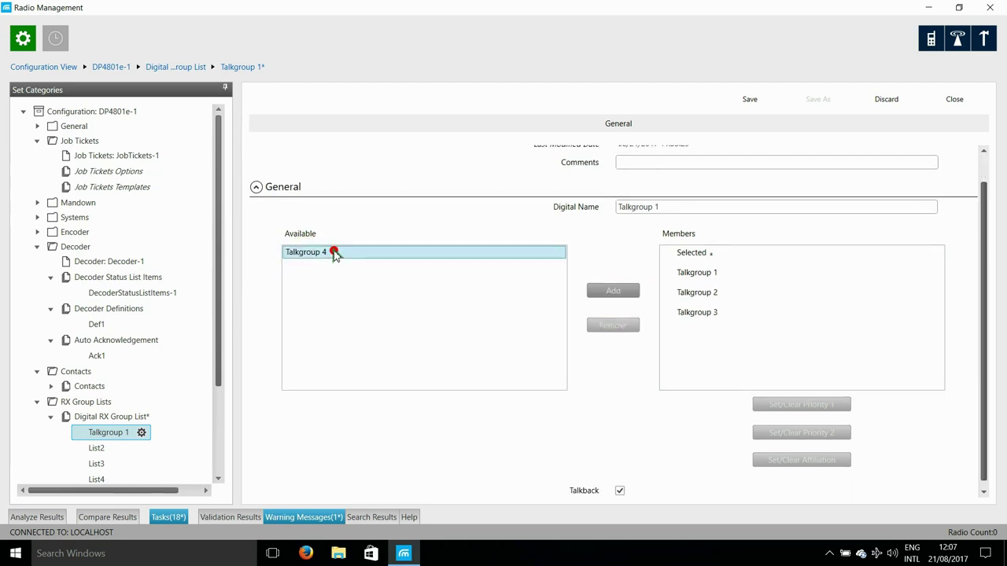
{"action": "left_click", "coordinate": [623, 293]}
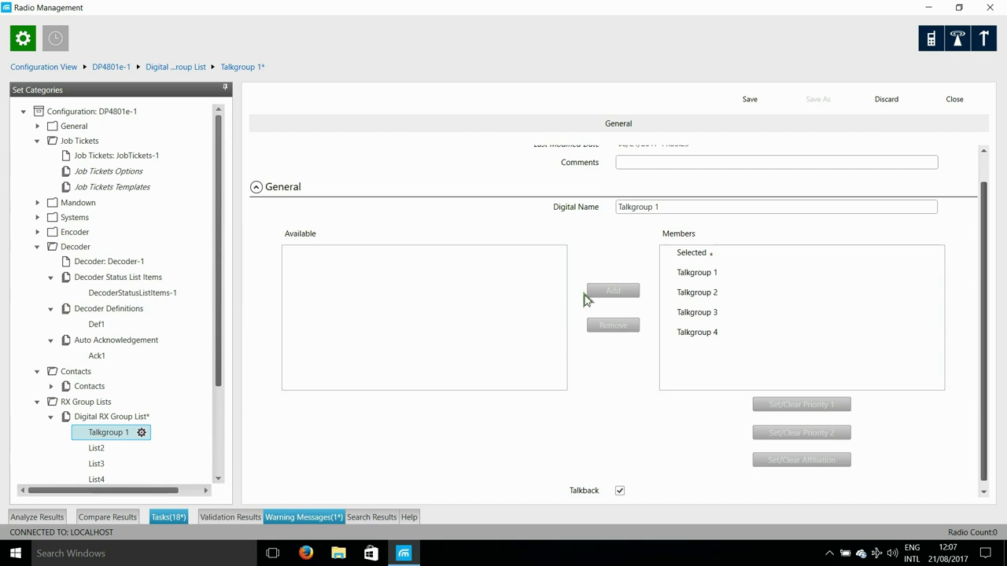
{"action": "left_click", "coordinate": [96, 448]}
{"action": "left_click", "coordinate": [532, 331]}
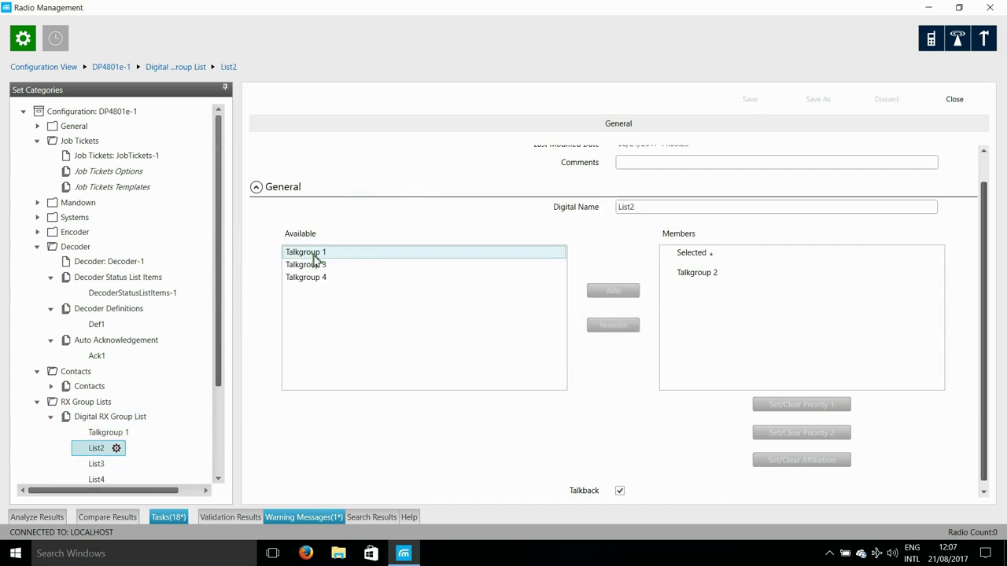
Step: Set the Digital Names of List2, List3 and List4 to Talkgroup 2, Talkgroup 3 and Talkgroup 4, saving each list
{"action": "left_click", "coordinate": [603, 207]}
{"action": "type", "text": "Talkgroup 2"}
{"action": "key", "text": "Return"}
{"action": "left_click", "coordinate": [563, 331]}
{"action": "type", "text": "Talkgroup 3"}
{"action": "key", "text": "Return"}
{"action": "key", "text": "Return"}
{"action": "type", "text": "Talkgroup 4"}
{"action": "key", "text": "Return"}
Step: Review the Digital RX Group List overview and the Capacity Plus RX Group List, and collapse all expanded categories
{"action": "scroll", "coordinate": [118, 354], "scroll_direction": "down", "scroll_amount": 2}
{"action": "left_click", "coordinate": [70, 321]}
{"action": "key", "text": "Left"}
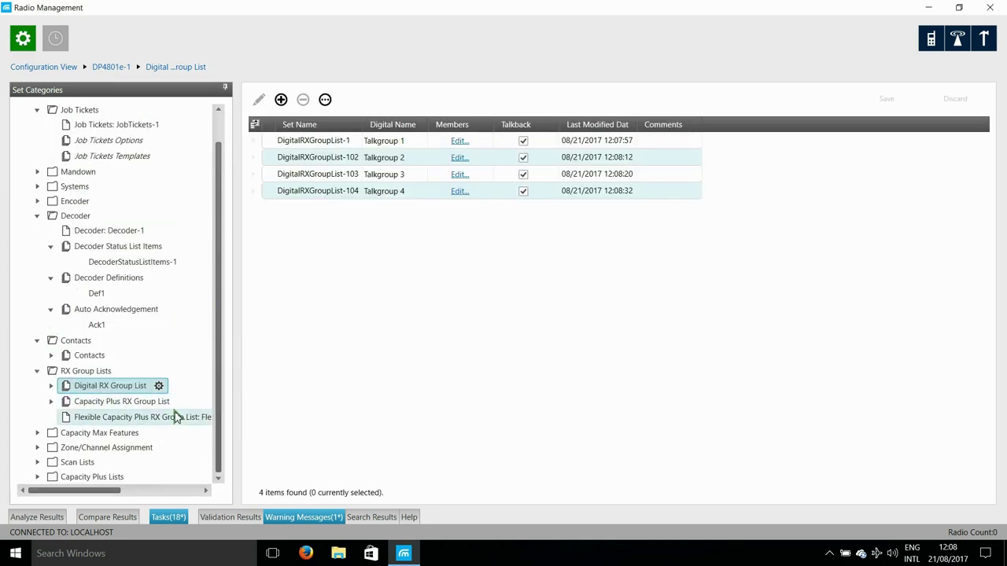
{"action": "left_click", "coordinate": [50, 402]}
{"action": "left_click", "coordinate": [50, 401]}
{"action": "left_click", "coordinate": [37, 370]}
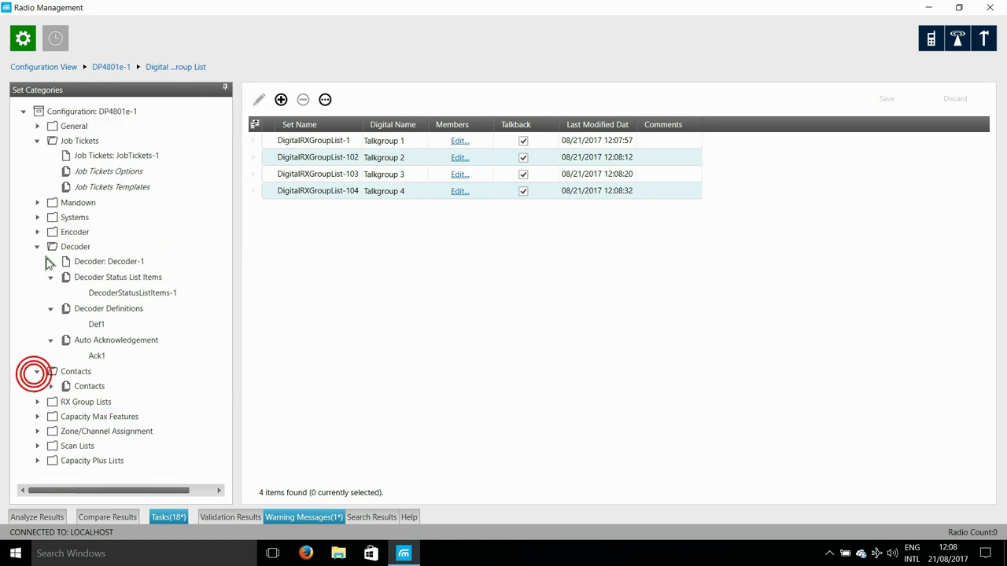
{"action": "left_click", "coordinate": [37, 246]}
{"action": "left_click", "coordinate": [37, 140]}
{"action": "left_click", "coordinate": [37, 214]}
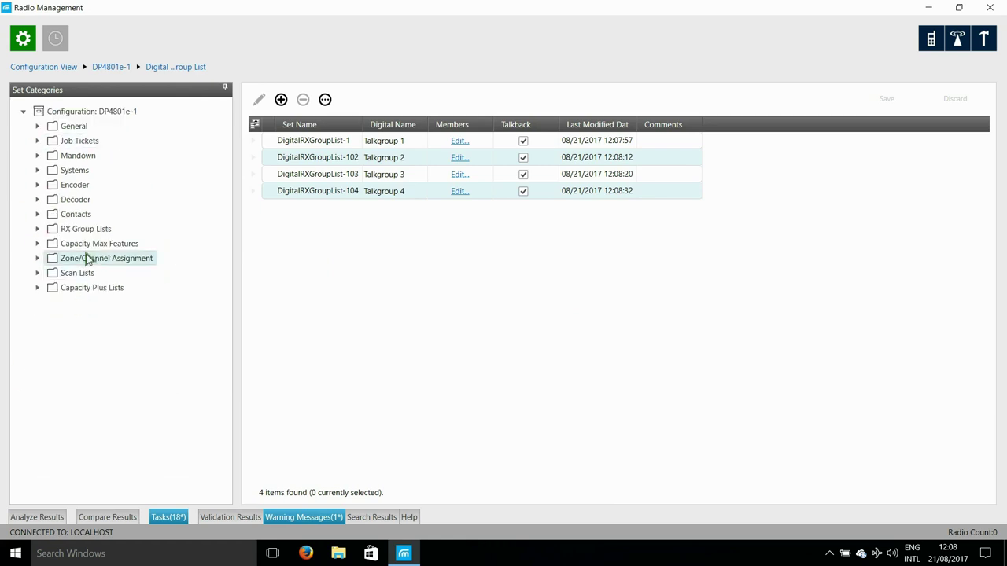
Step: Open Capacity Max Systems under Capacity Max Features and check which existing sets can be selected for it
{"action": "left_click", "coordinate": [37, 244]}
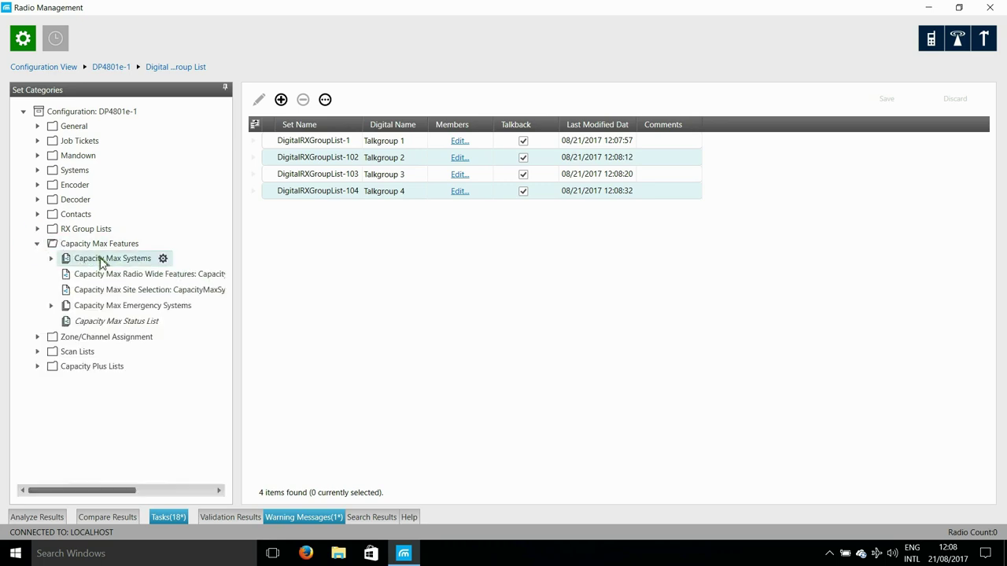
{"action": "left_click", "coordinate": [50, 258]}
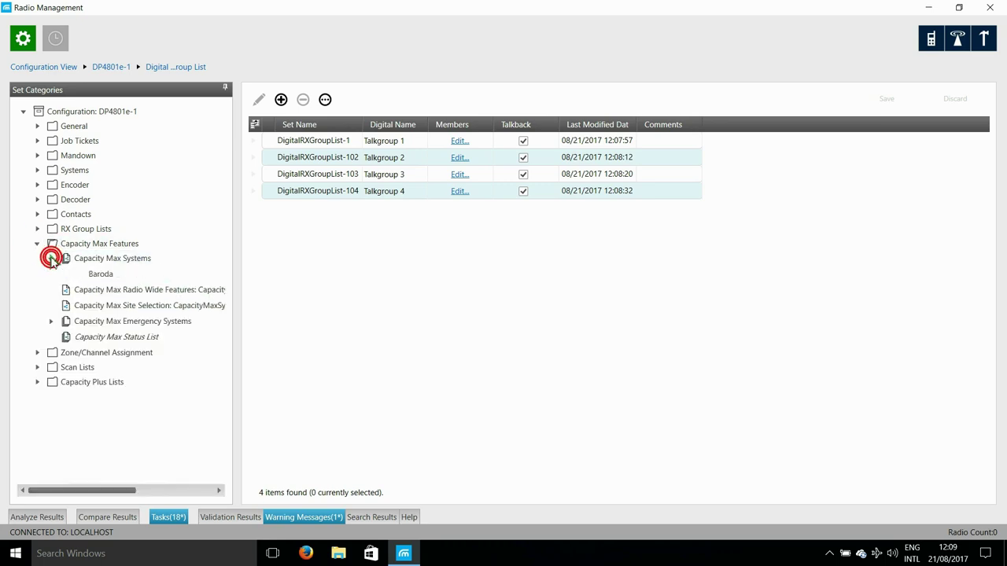
{"action": "left_click", "coordinate": [122, 262]}
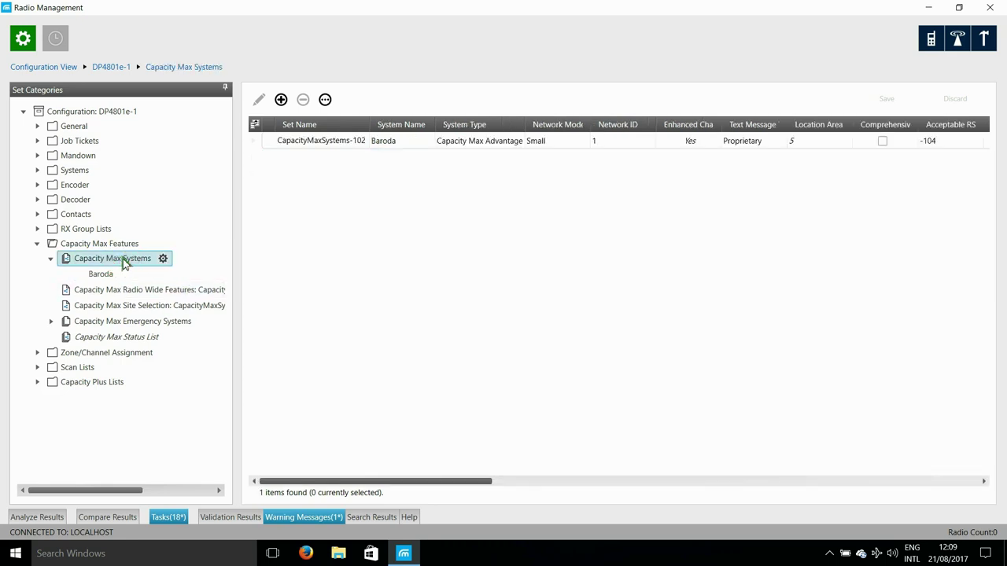
{"action": "right_click", "coordinate": [122, 262]}
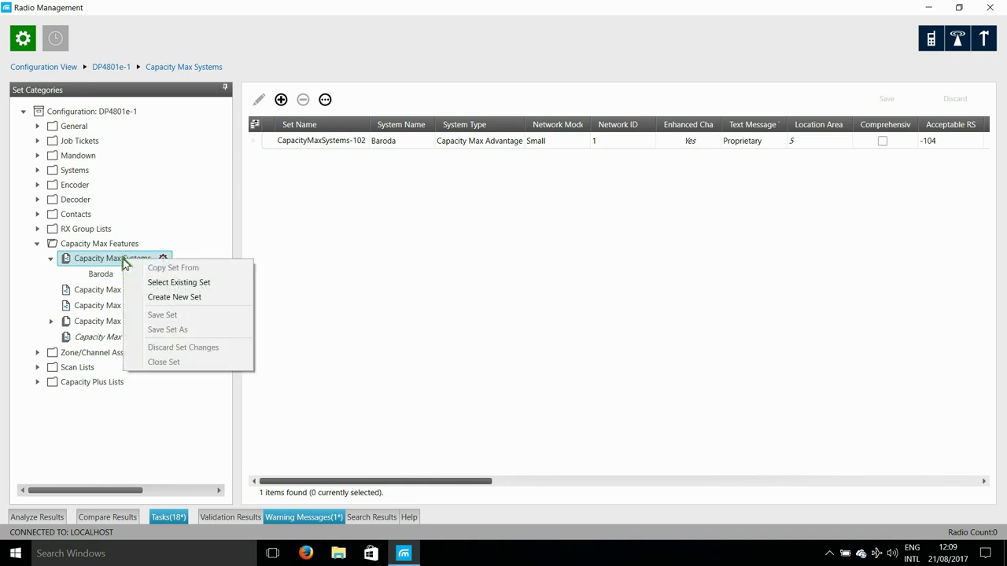
{"action": "left_click", "coordinate": [180, 282]}
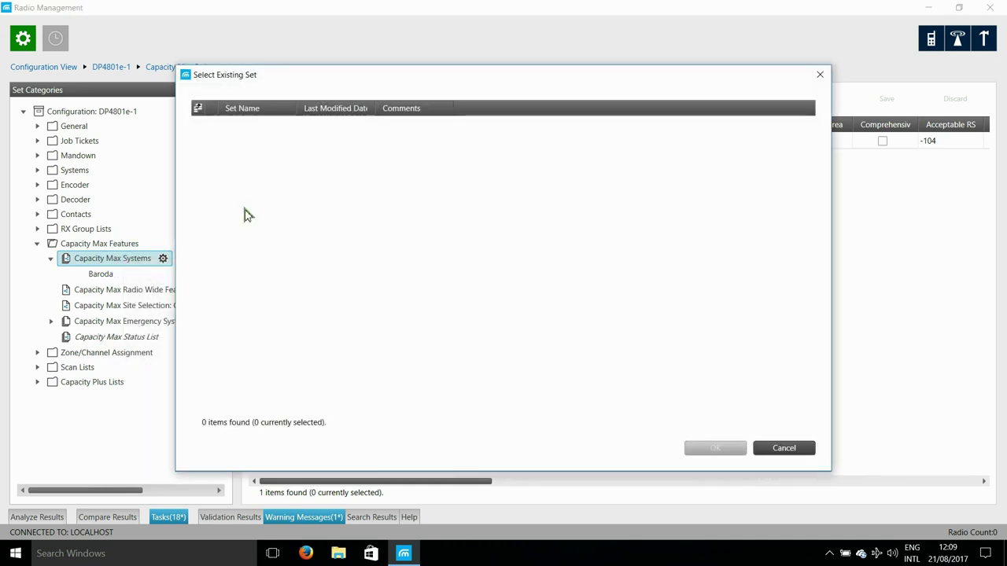
{"action": "left_click", "coordinate": [784, 448]}
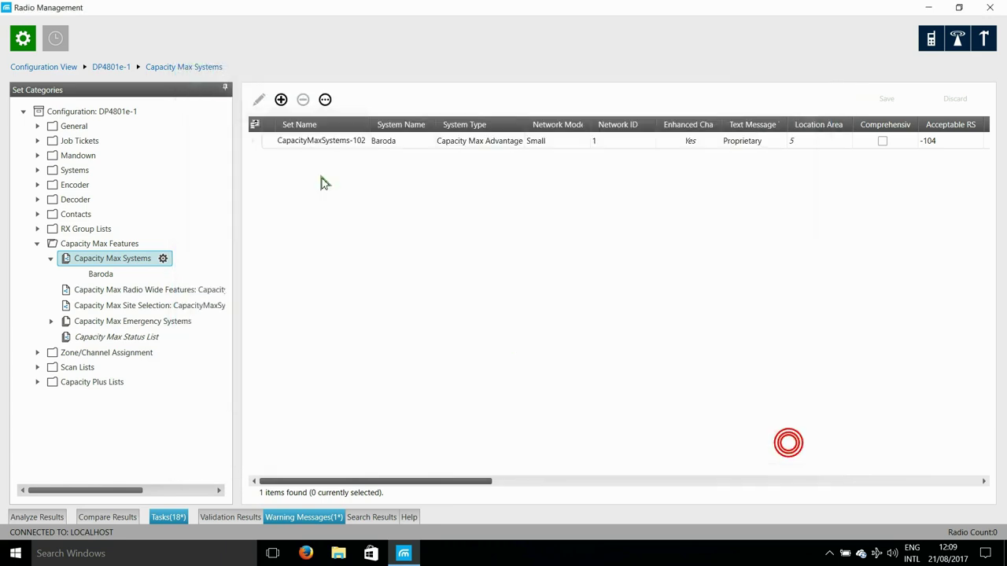
Step: Delete the CapacityMaxSystems-102 set from Capacity Max Systems and assign the existing set CapacityMaxSystems-1 in its place
{"action": "left_click", "coordinate": [255, 141]}
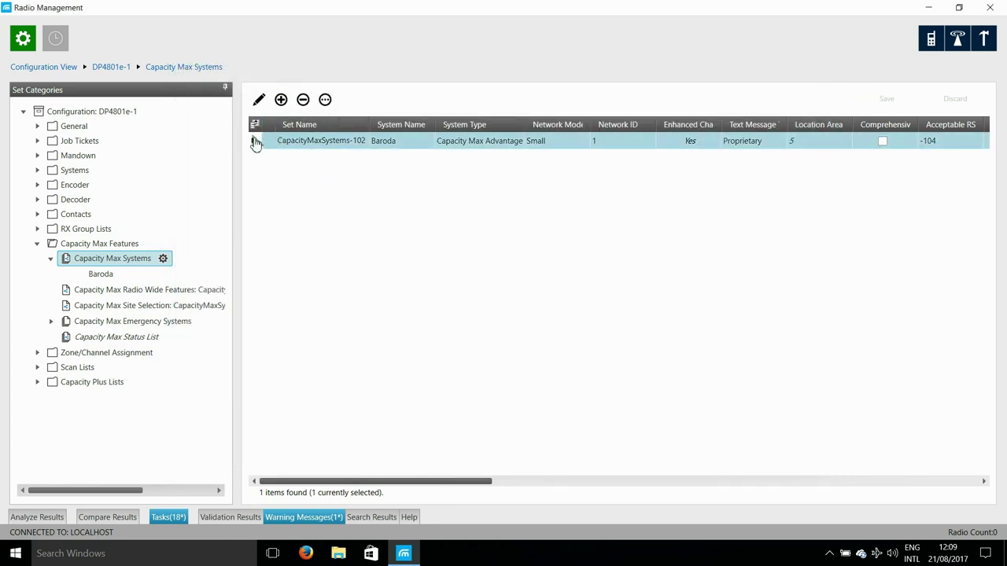
{"action": "right_click", "coordinate": [255, 143]}
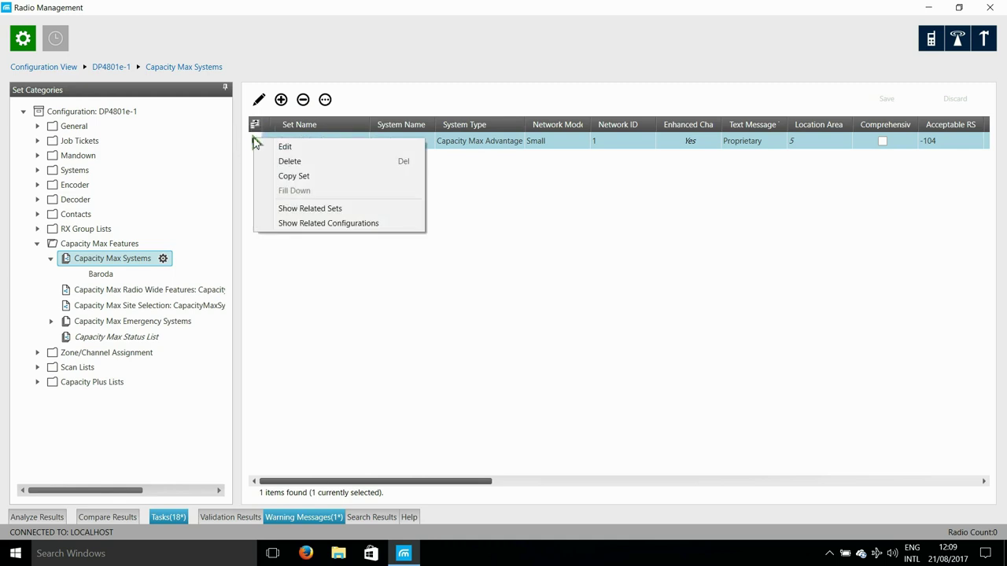
{"action": "left_click", "coordinate": [295, 162]}
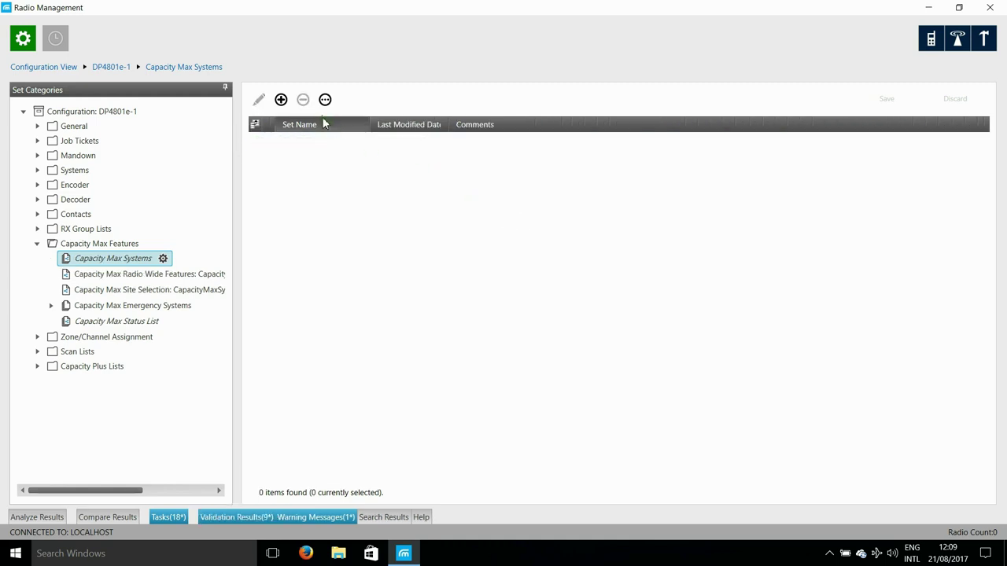
{"action": "right_click", "coordinate": [132, 264]}
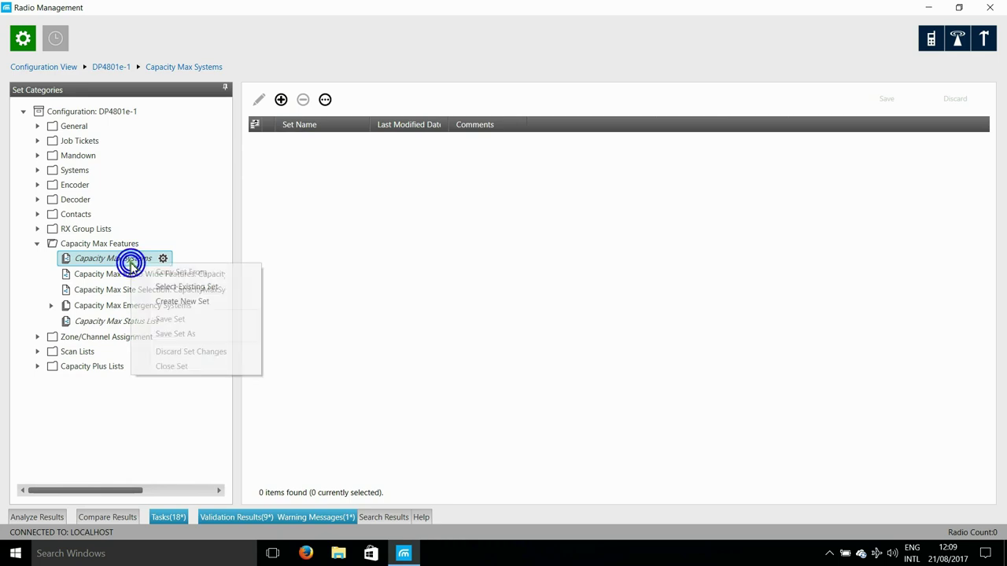
{"action": "left_click", "coordinate": [210, 287]}
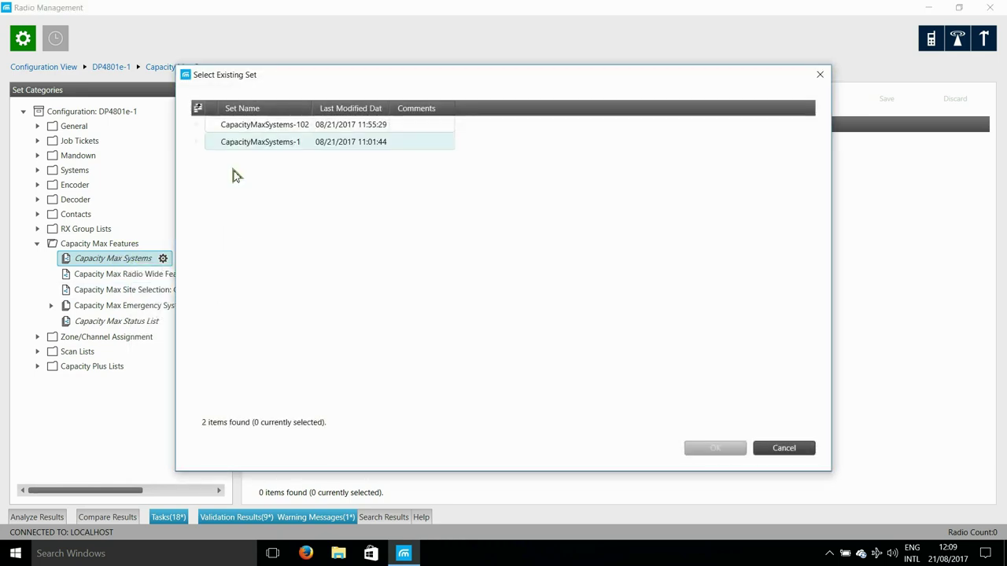
{"action": "left_click", "coordinate": [197, 142]}
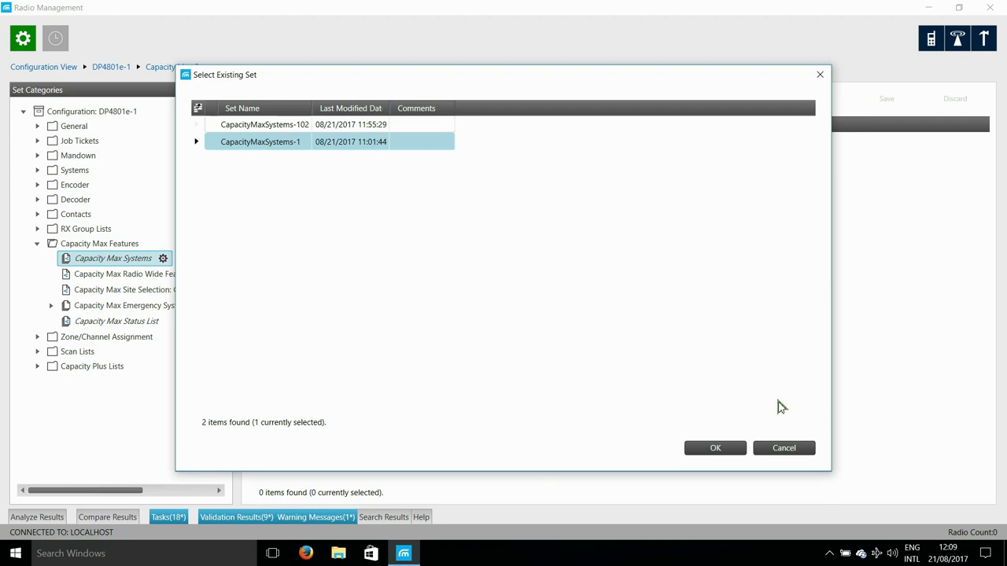
{"action": "left_click", "coordinate": [717, 452]}
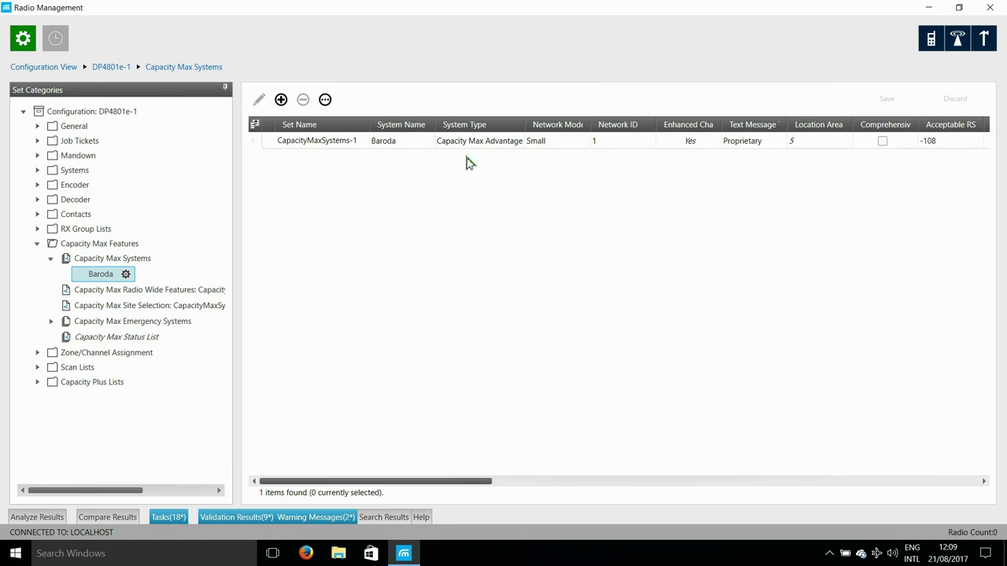
Step: Replace the current Capacity Max Radio Wide Features set with the existing set CapacityMaxRadioWide-1
{"action": "left_click", "coordinate": [90, 292]}
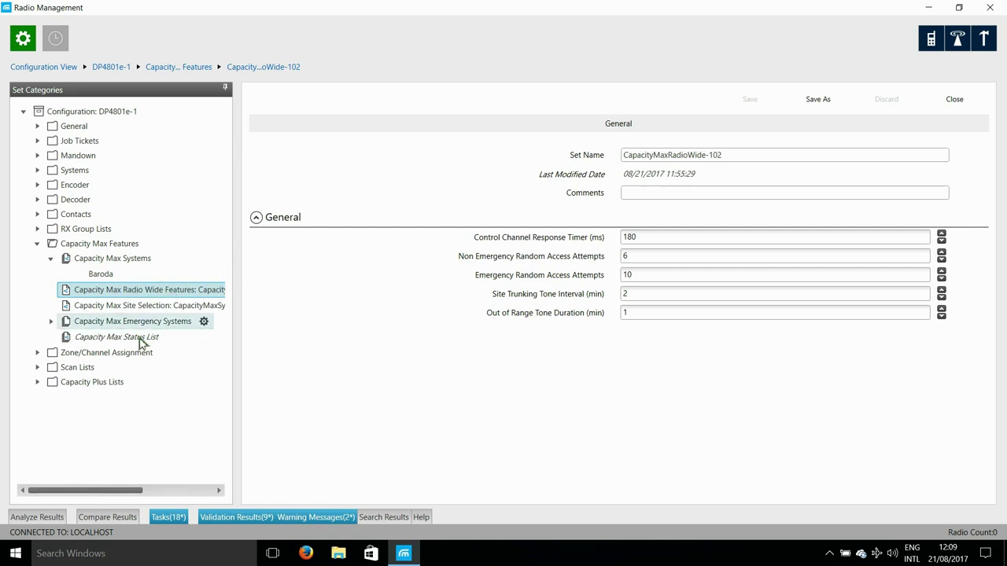
{"action": "mouse_move", "coordinate": [118, 493]}
{"action": "left_mouse_down"}
{"action": "mouse_move", "coordinate": [213, 490]}
{"action": "mouse_move", "coordinate": [118, 490]}
{"action": "left_mouse_up"}
{"action": "left_click", "coordinate": [124, 489]}
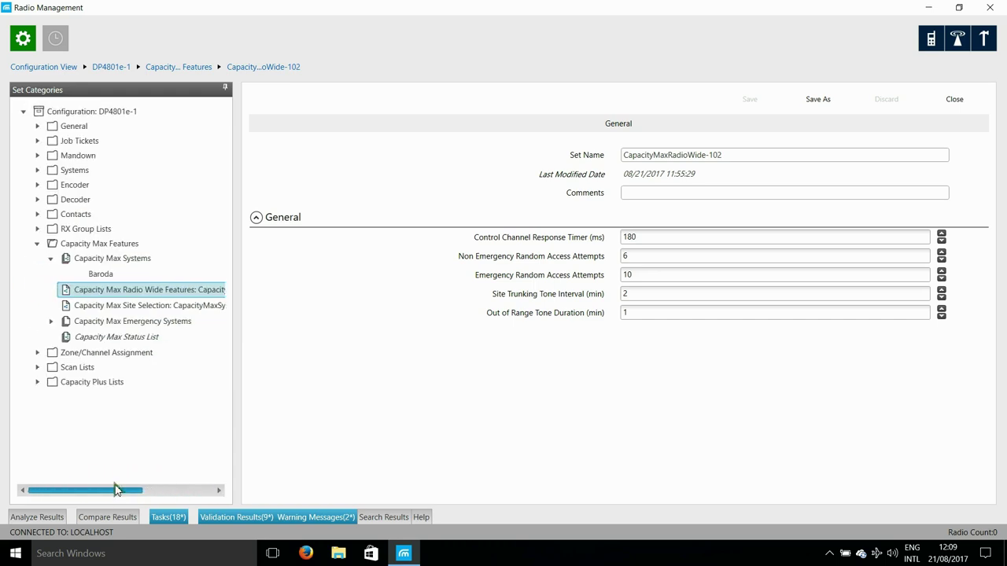
{"action": "right_click", "coordinate": [162, 292]}
{"action": "left_click", "coordinate": [216, 315]}
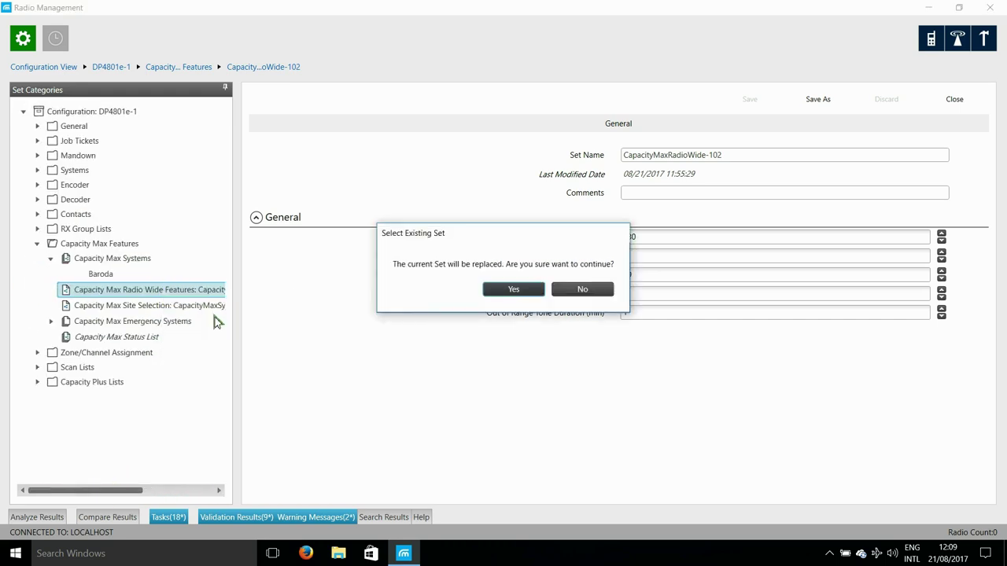
{"action": "left_click", "coordinate": [524, 292]}
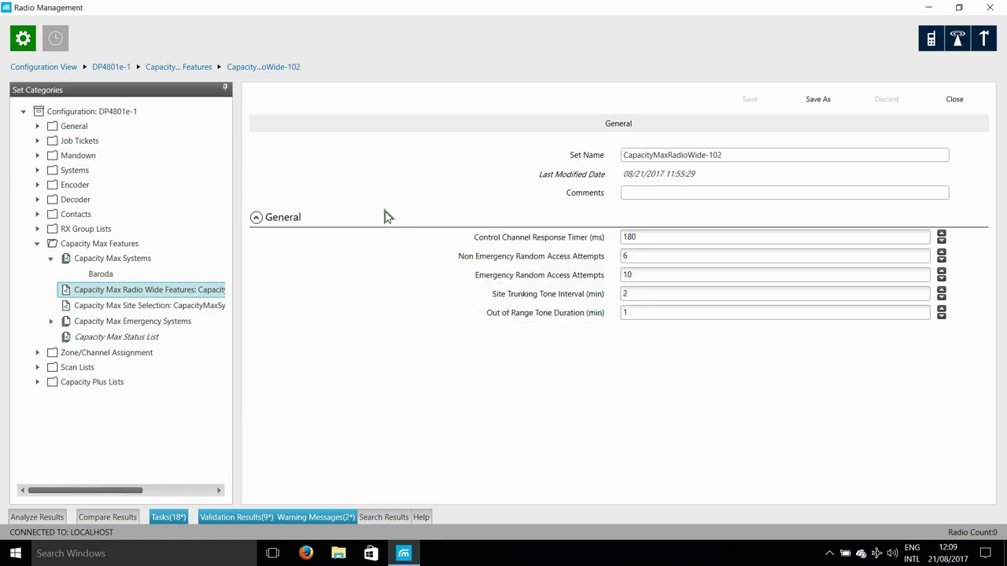
{"action": "left_click", "coordinate": [199, 128]}
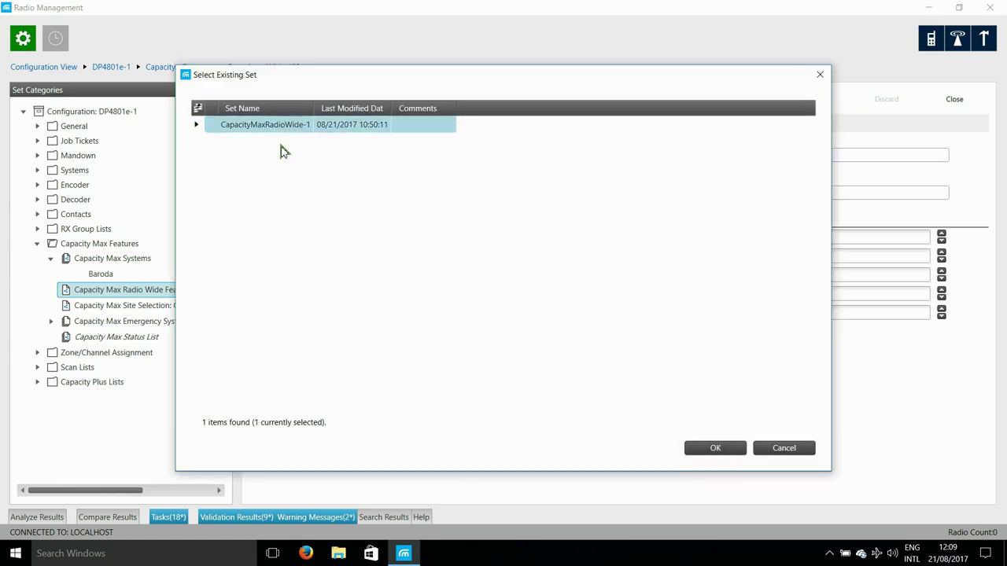
{"action": "left_click", "coordinate": [712, 454]}
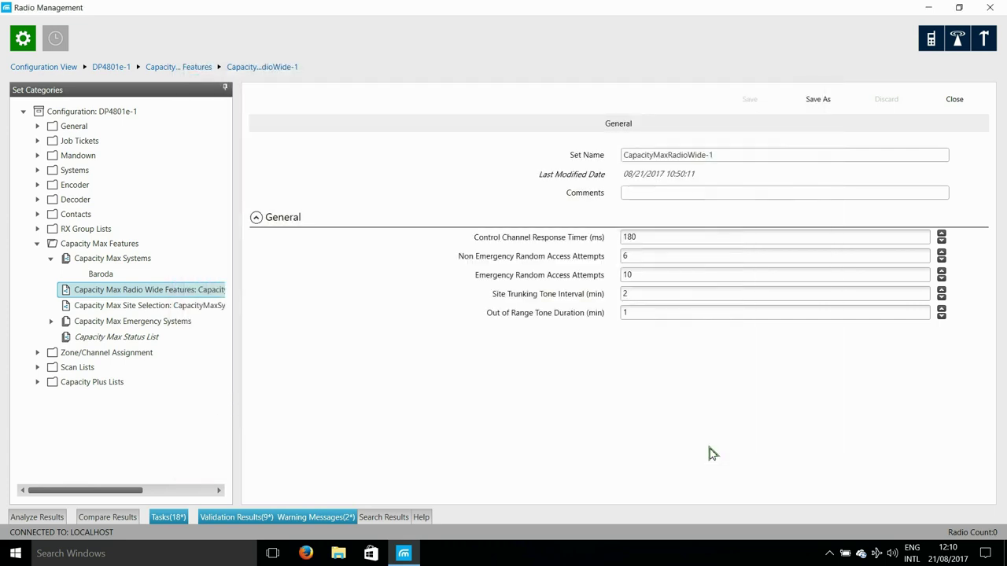
Step: Replace the current Capacity Max Site Selection set with the existing set CapacityMaxSystemSiteSelection-1
{"action": "left_click", "coordinate": [156, 306]}
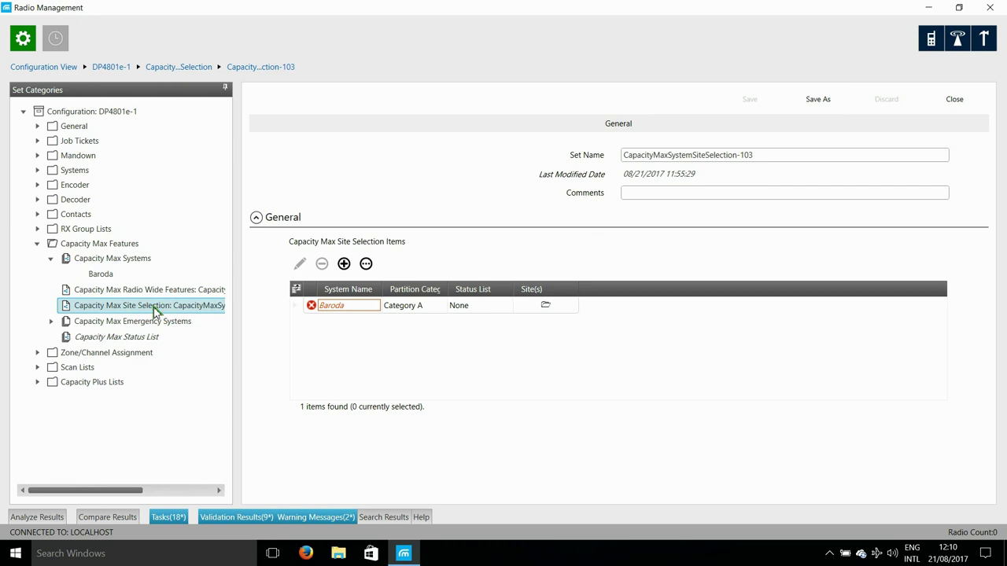
{"action": "right_click", "coordinate": [155, 311]}
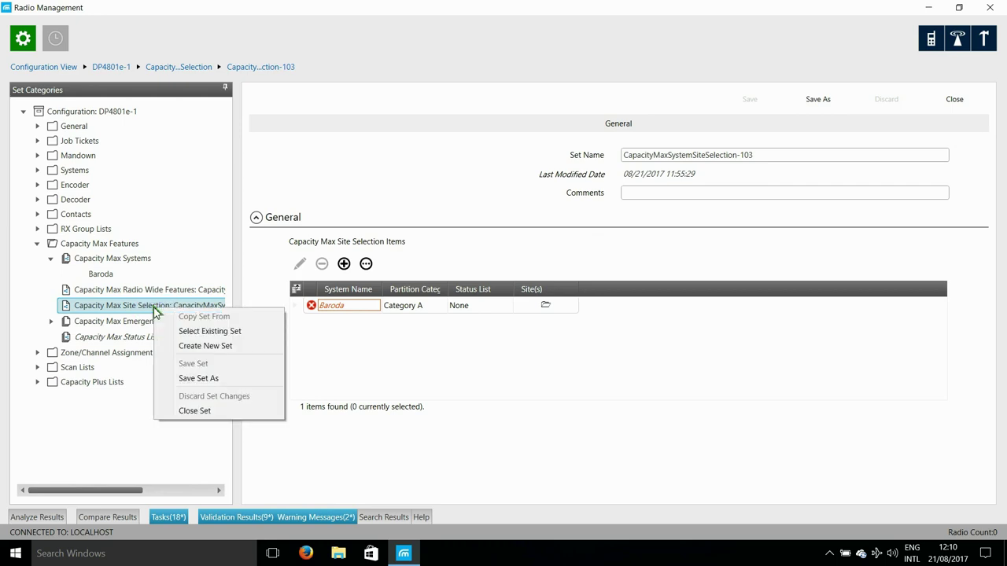
{"action": "left_click", "coordinate": [214, 331]}
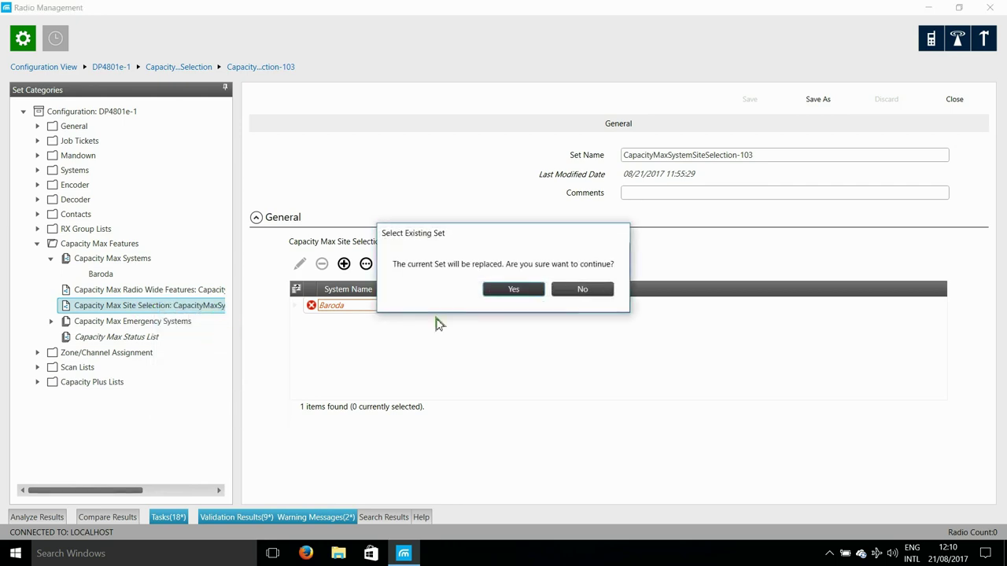
{"action": "left_click", "coordinate": [514, 290]}
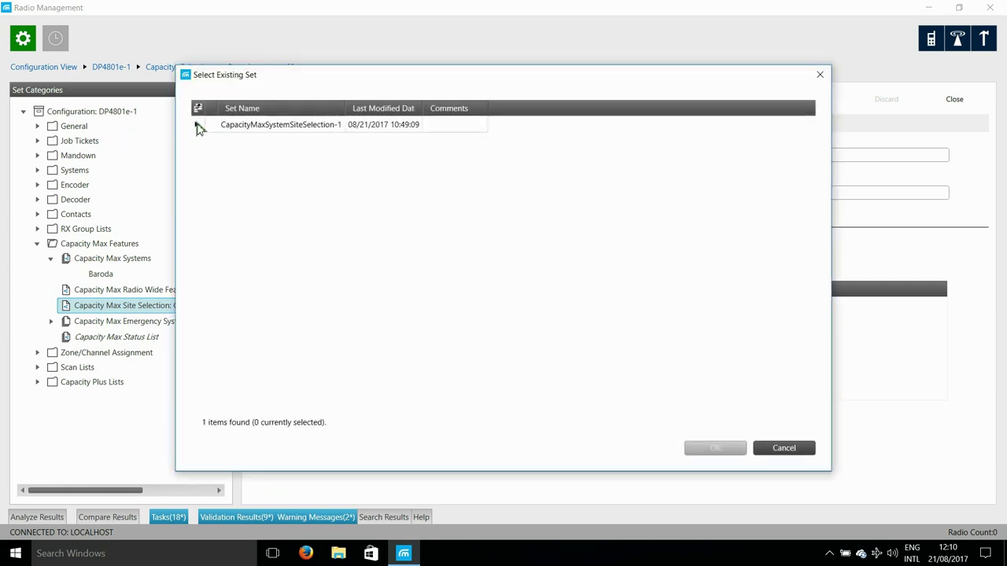
{"action": "left_click", "coordinate": [198, 127]}
{"action": "left_click", "coordinate": [710, 450]}
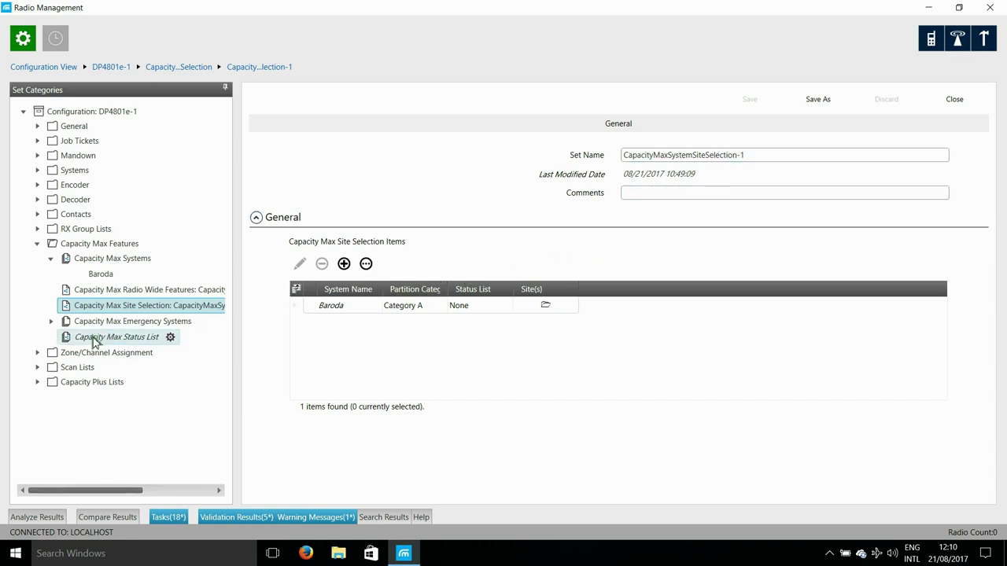
Step: Rename the set of the Sys1 Capacity Max emergency system as CapacityMaxEmergencySystem-1 and save it while moving on to Capacity Max Status List
{"action": "left_click", "coordinate": [50, 321]}
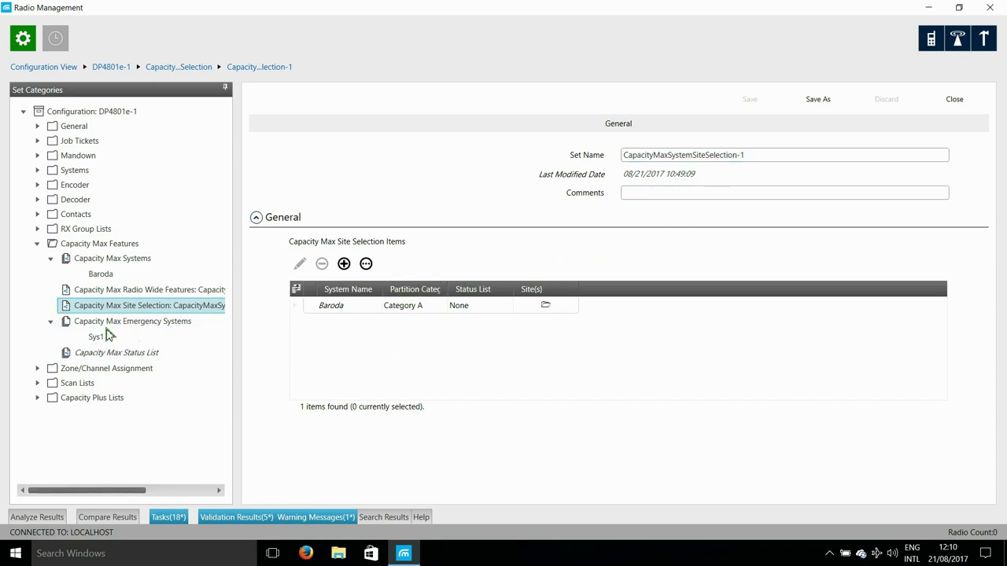
{"action": "left_click", "coordinate": [96, 337]}
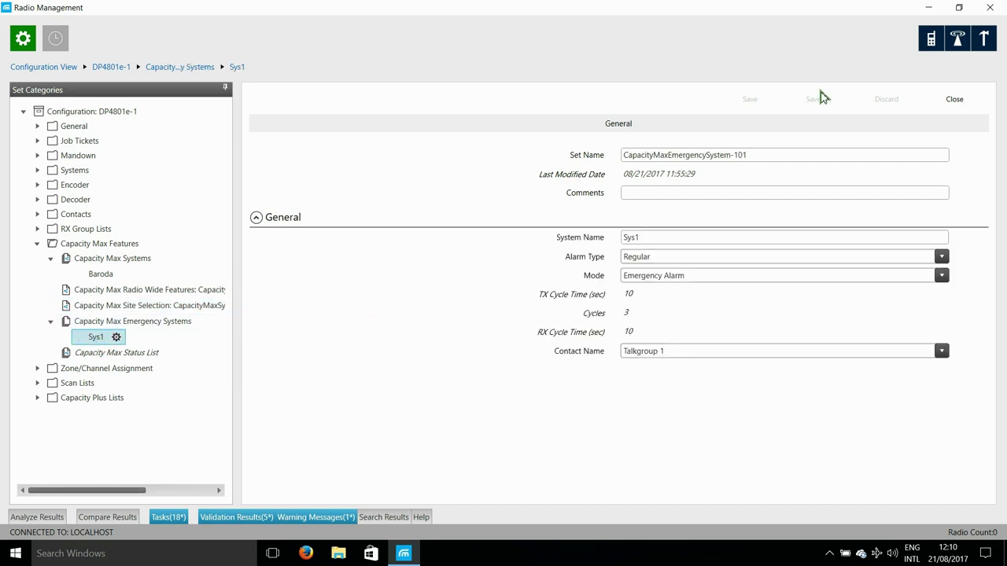
{"action": "left_click", "coordinate": [752, 155]}
{"action": "key", "text": "BackSpace"}
{"action": "key", "text": "BackSpace"}
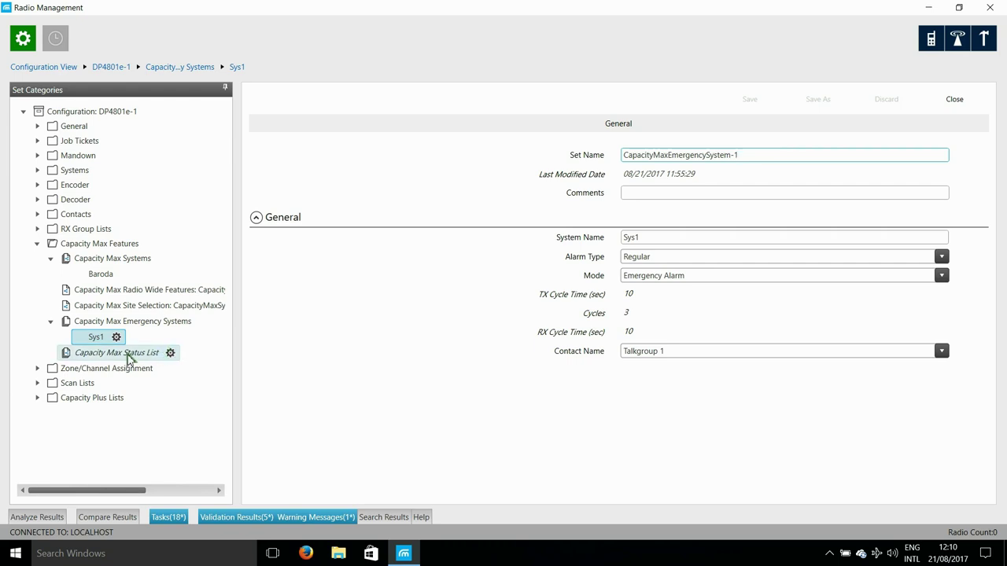
{"action": "left_click", "coordinate": [129, 356]}
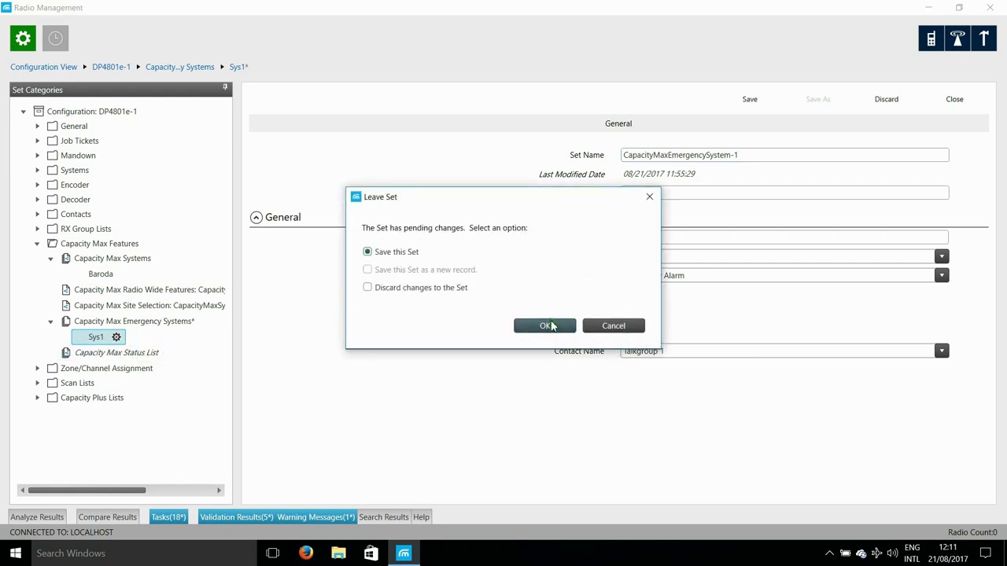
{"action": "left_click", "coordinate": [550, 326]}
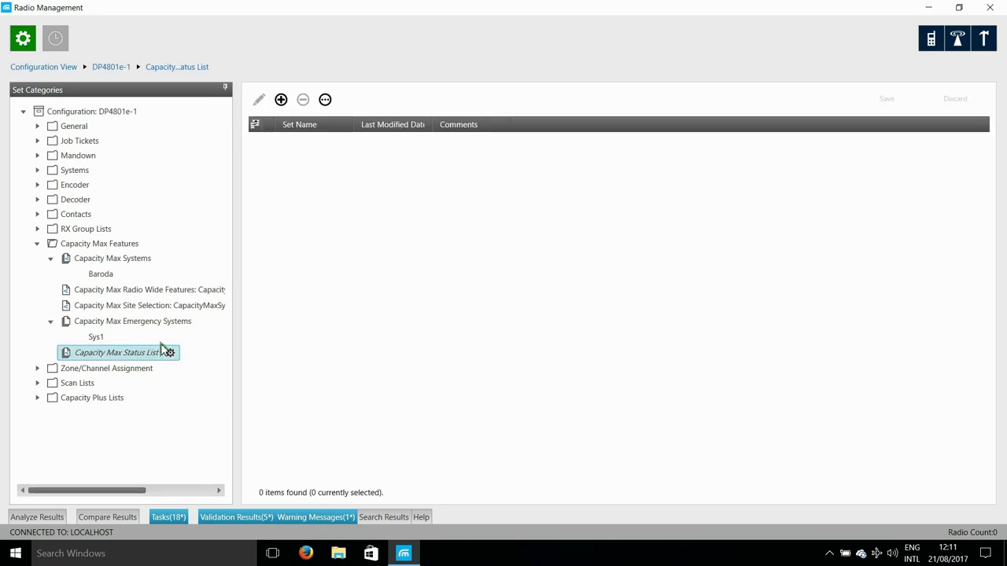
Step: Assign the existing set CapacityMaxStatusList-1 to the Capacity Max Status List
{"action": "right_click", "coordinate": [142, 355]}
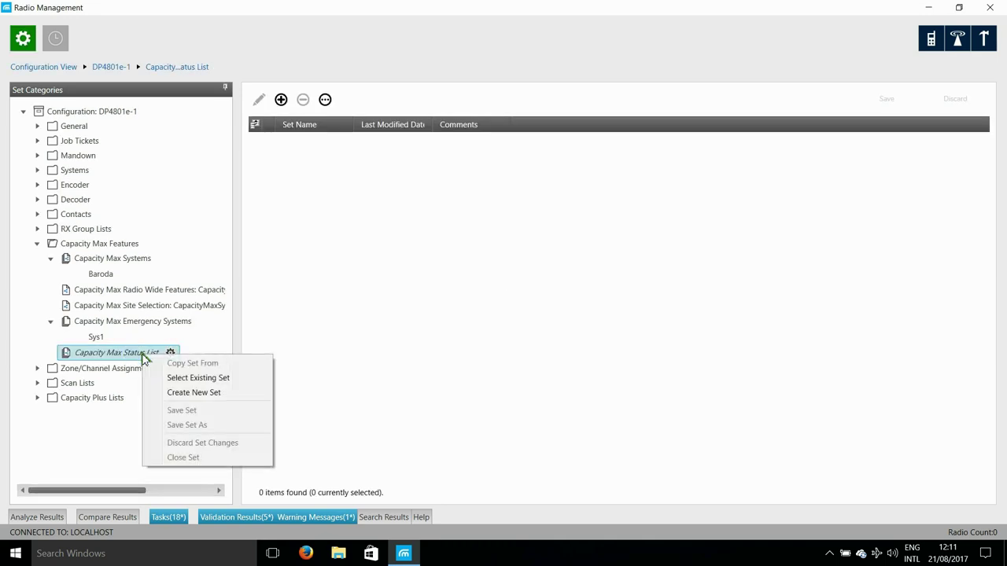
{"action": "left_click", "coordinate": [220, 379]}
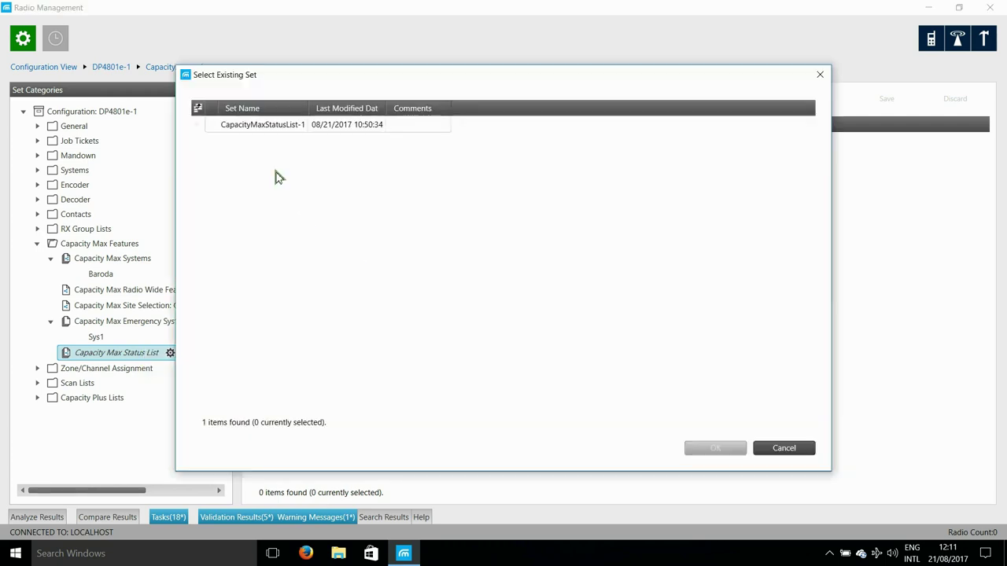
{"action": "left_click", "coordinate": [202, 128]}
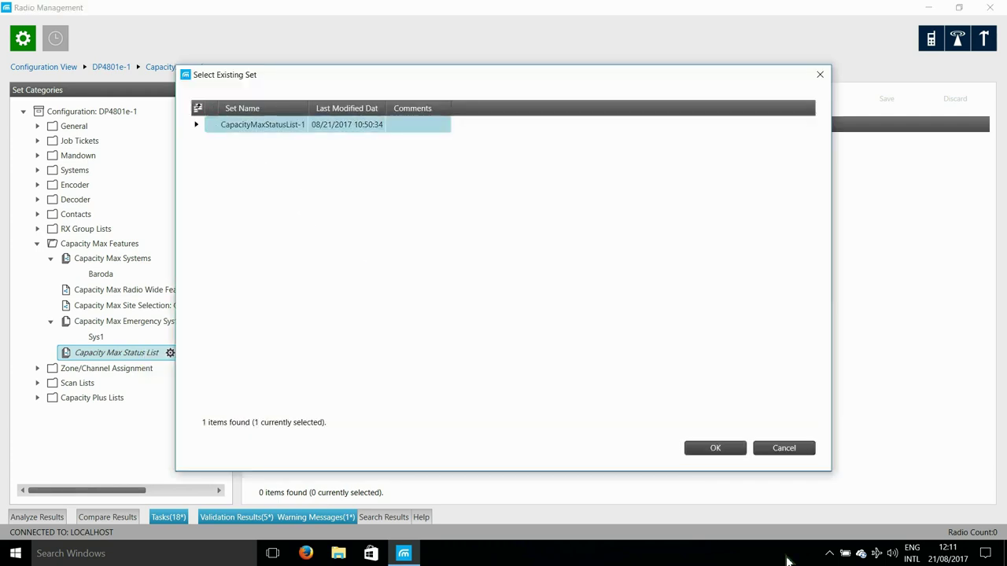
{"action": "left_click", "coordinate": [733, 452]}
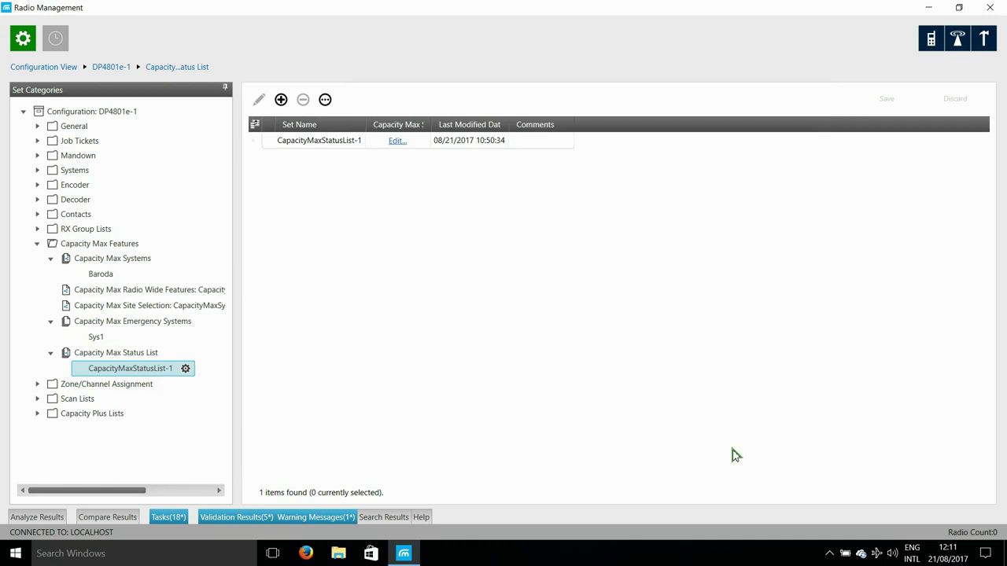
Step: Collapse Capacity Max Features, expand the zones under Zone/Channel Assignment and review the zone items of Zone1
{"action": "left_click", "coordinate": [36, 244]}
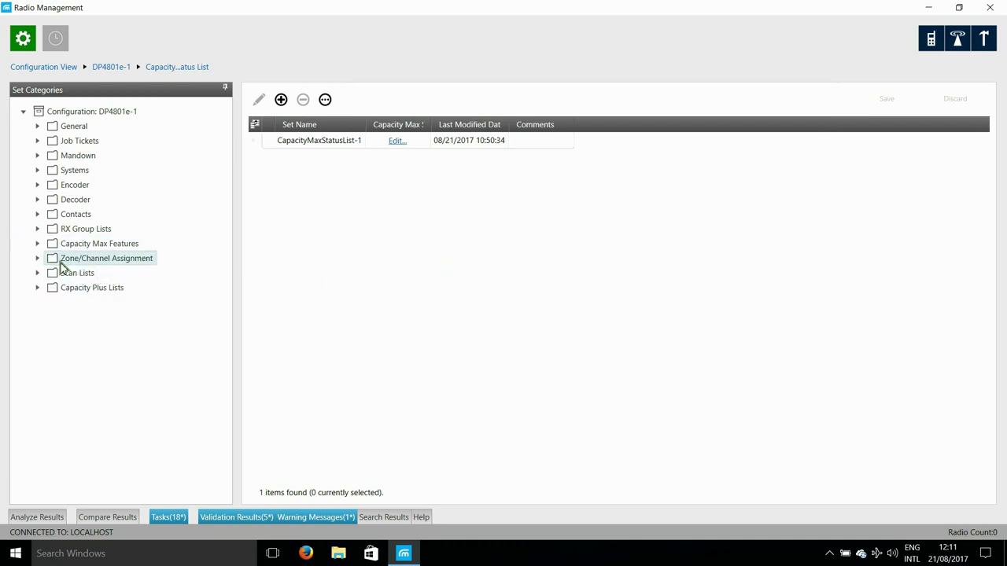
{"action": "left_click", "coordinate": [36, 259]}
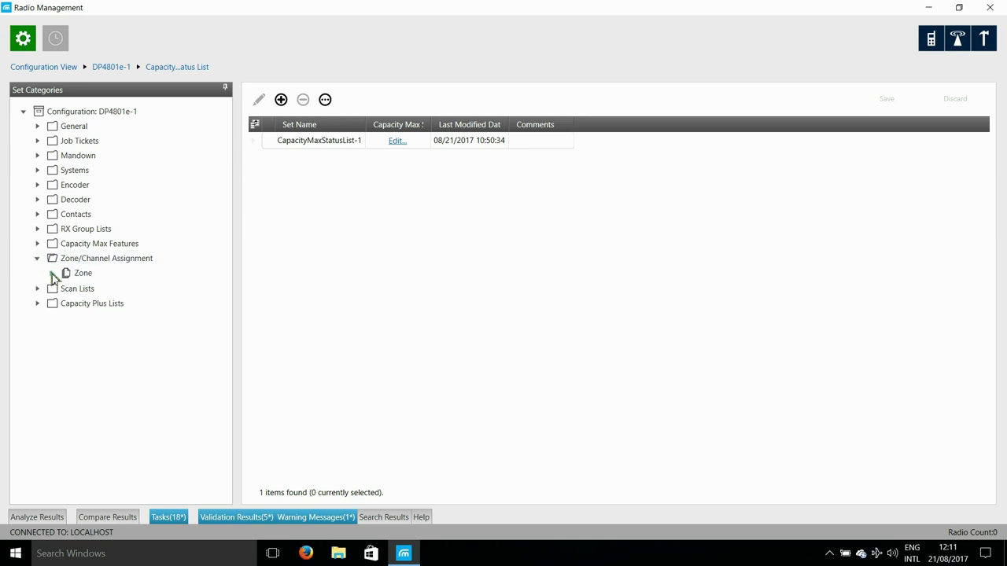
{"action": "left_click", "coordinate": [51, 273]}
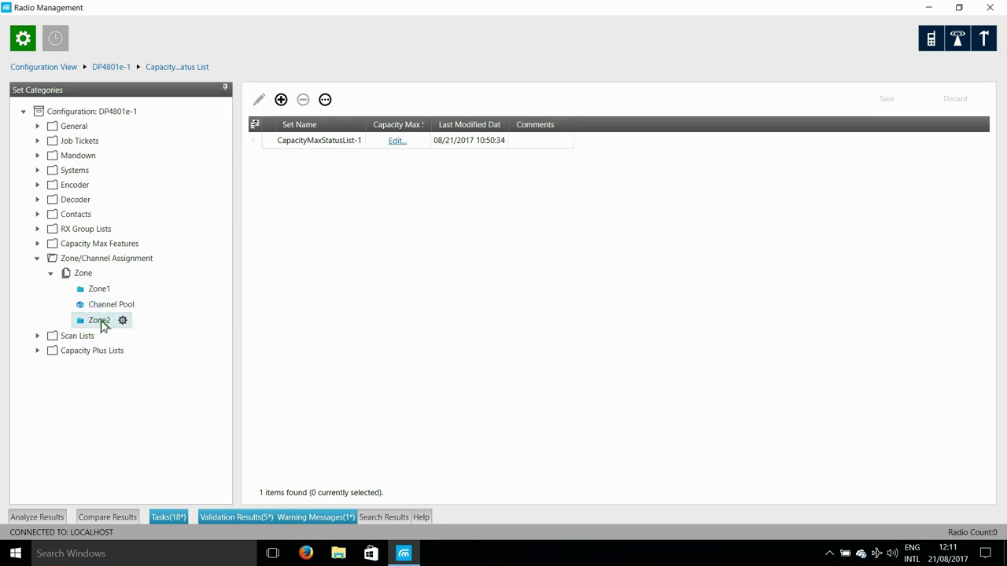
{"action": "left_click", "coordinate": [99, 290]}
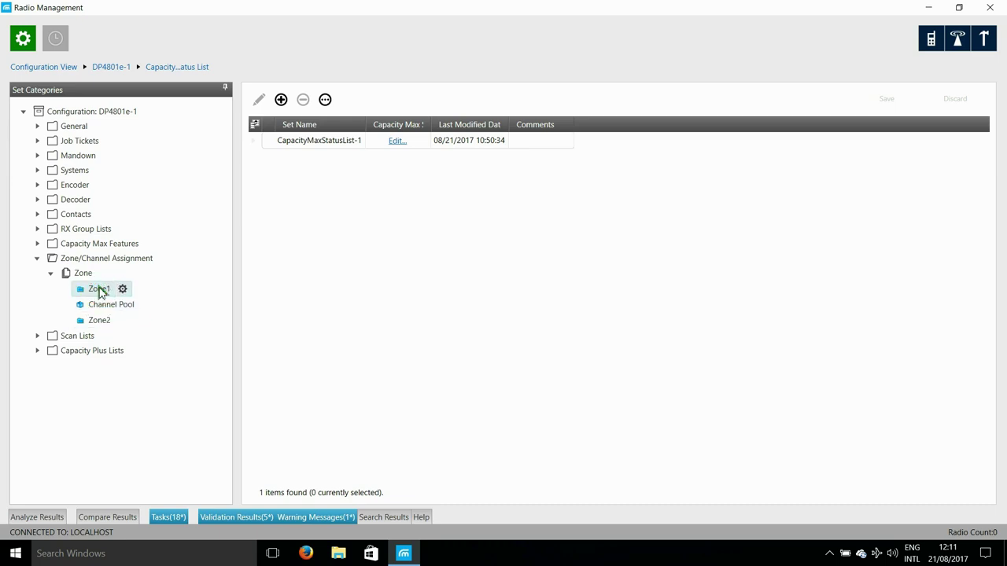
{"action": "left_click", "coordinate": [99, 290]}
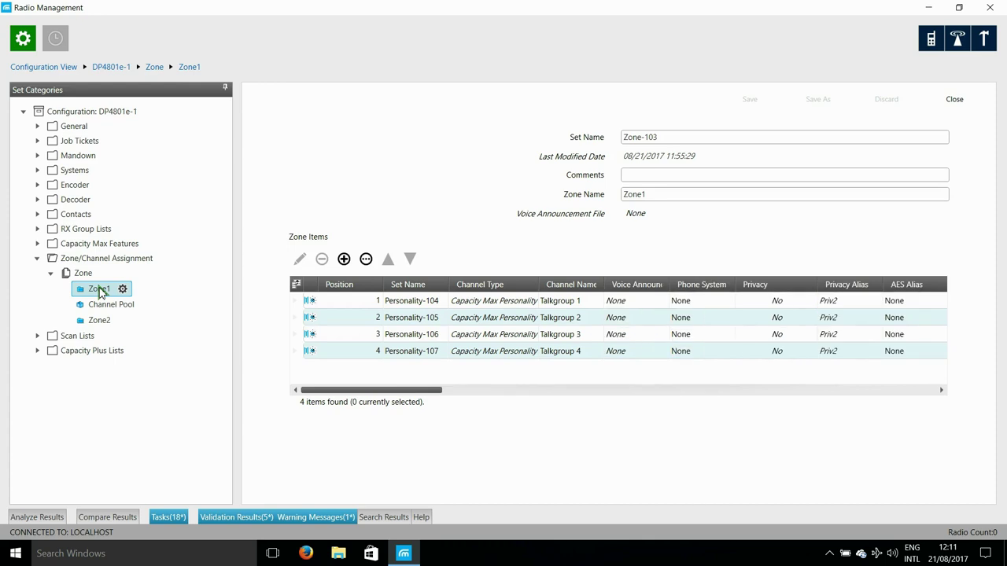
Step: Delete Zone2 from the configuration, accepting that the scan list fields referring to it are reset
{"action": "left_click", "coordinate": [97, 322]}
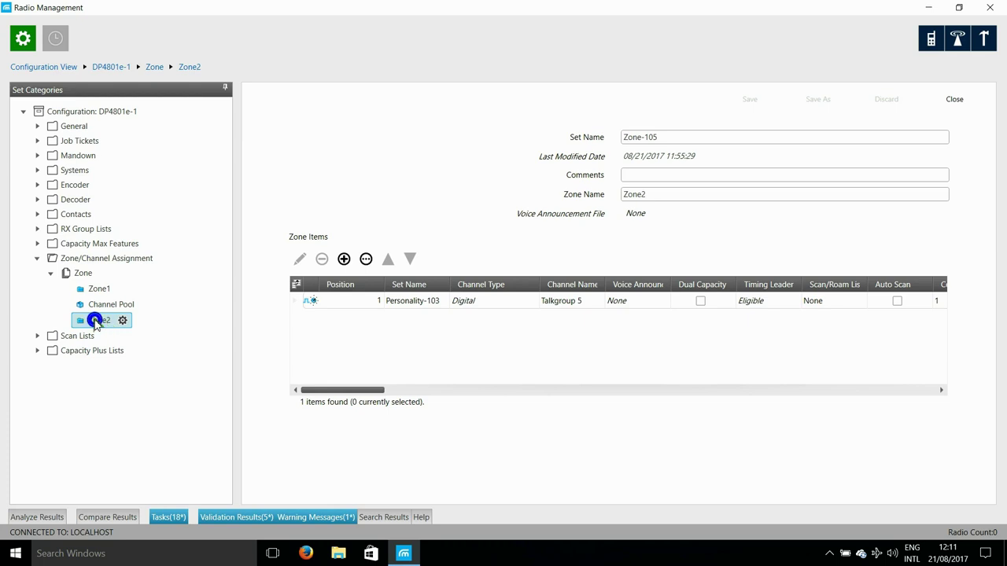
{"action": "right_click", "coordinate": [96, 322]}
{"action": "left_click", "coordinate": [162, 330]}
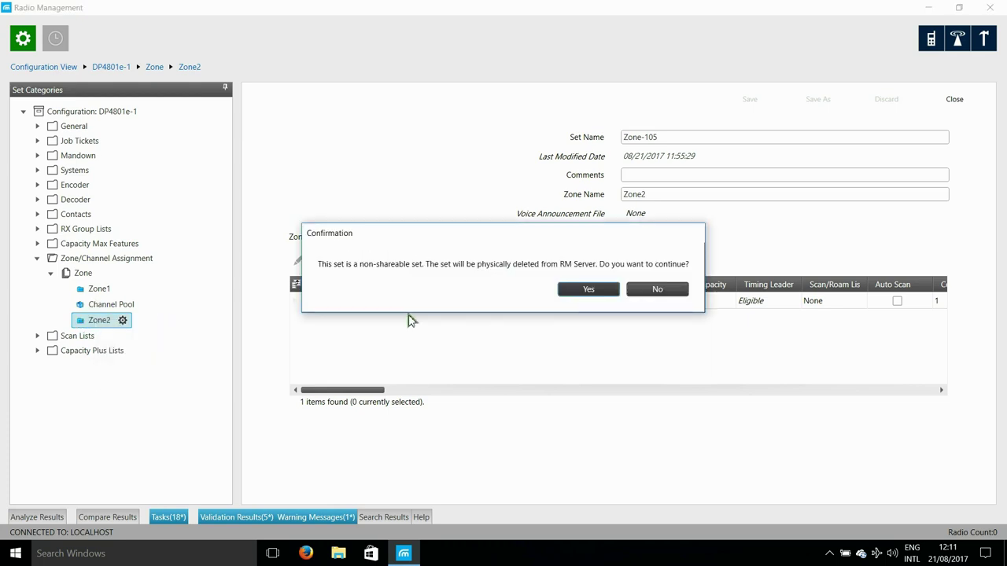
{"action": "left_click", "coordinate": [576, 291]}
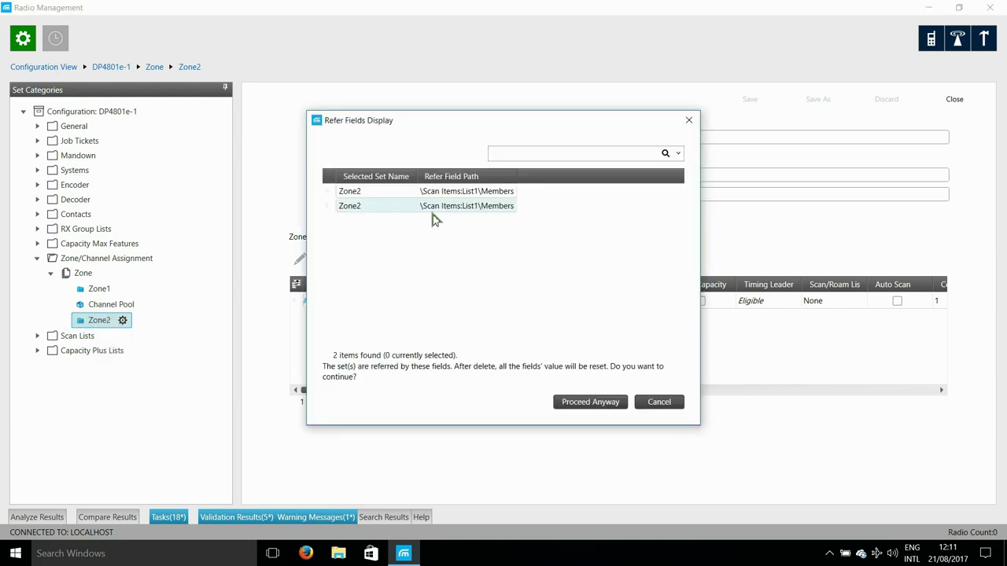
{"action": "left_click", "coordinate": [590, 402]}
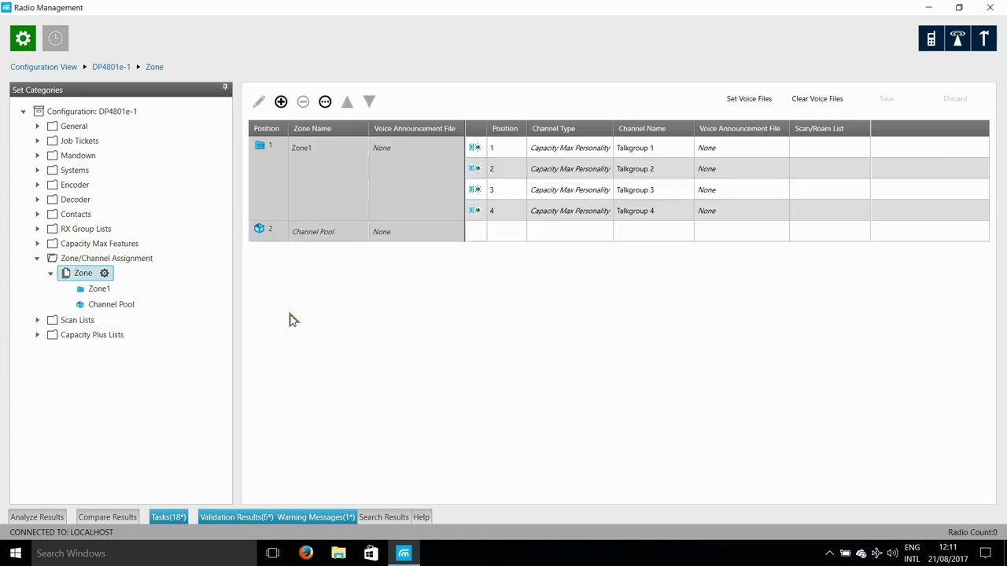
Step: Rename the set of Zone1 as Zone-1, leaving its zone name as Zone1
{"action": "left_click", "coordinate": [100, 290]}
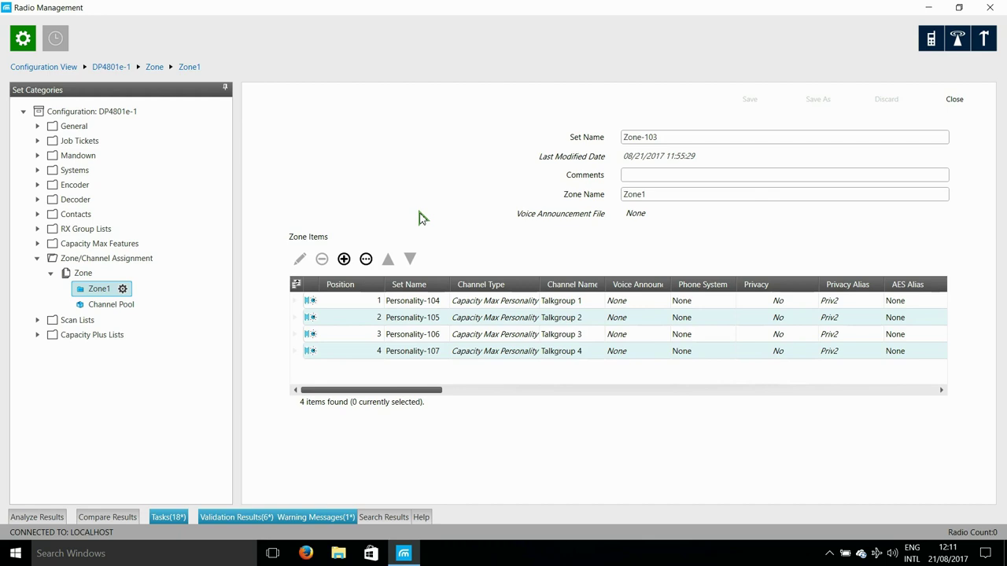
{"action": "left_click", "coordinate": [294, 300]}
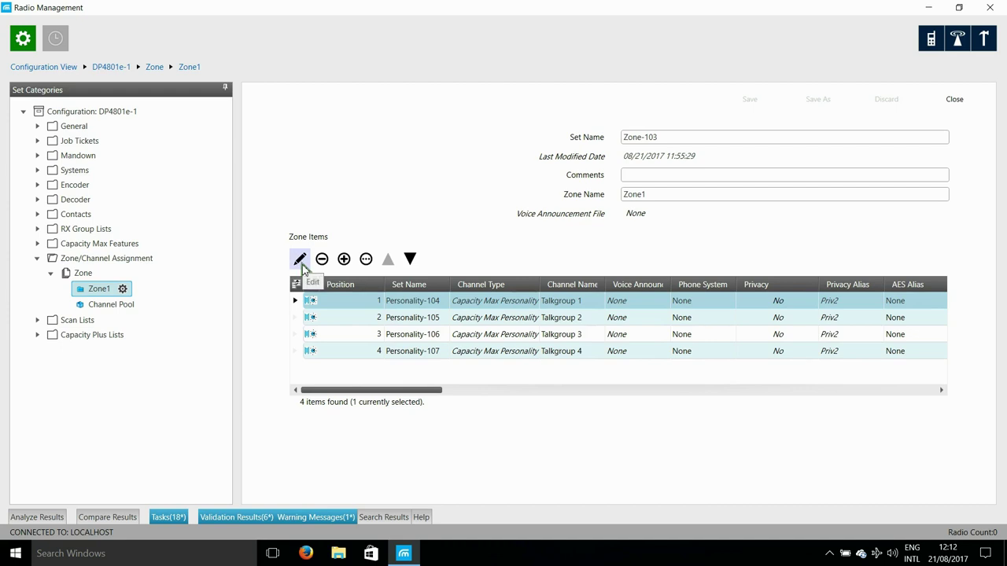
{"action": "left_click", "coordinate": [665, 139]}
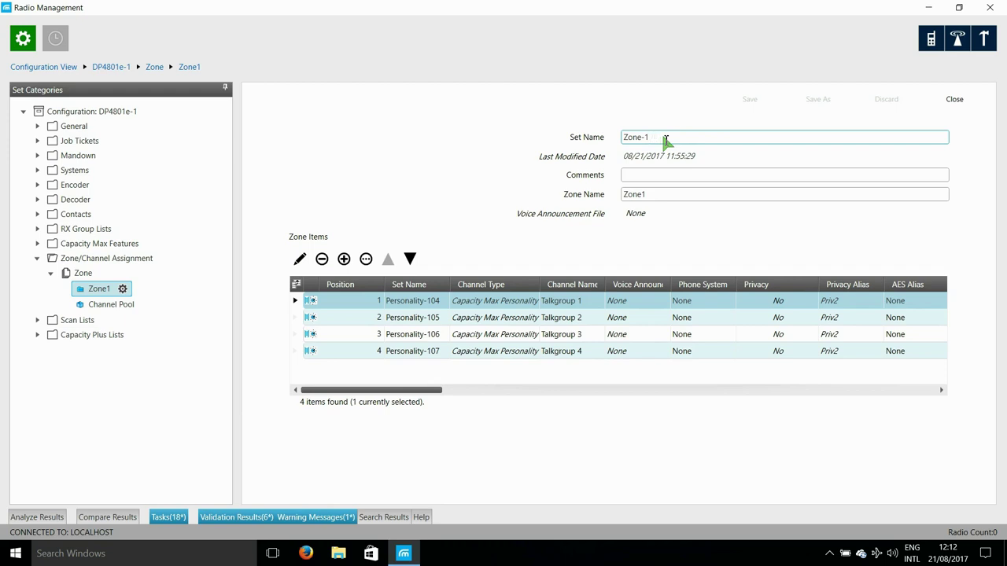
{"action": "left_click", "coordinate": [632, 173]}
{"action": "left_click", "coordinate": [673, 199]}
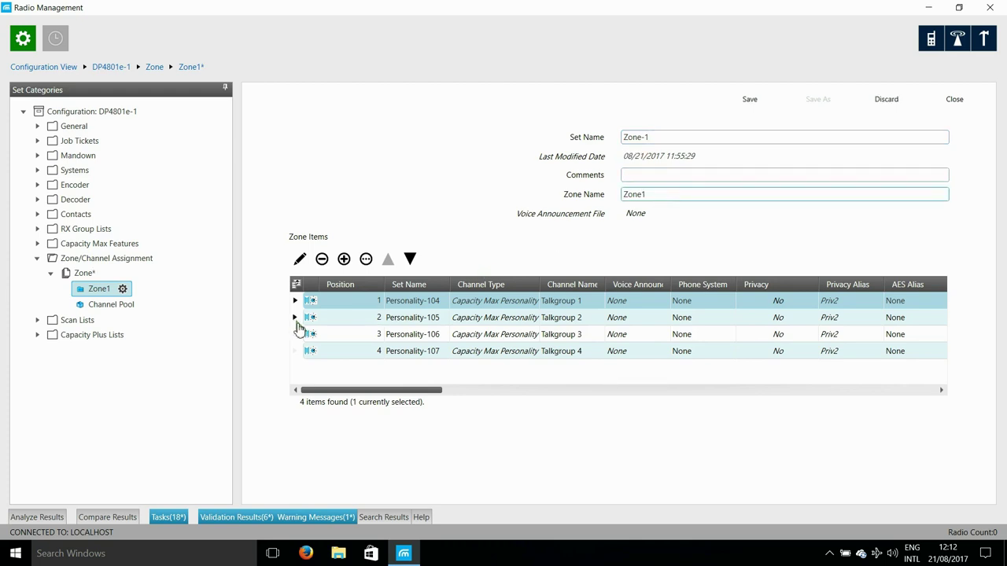
Step: Open the Talkgroup 1 item of Zone1 for editing and rename its set as Personality-1
{"action": "left_click", "coordinate": [298, 261]}
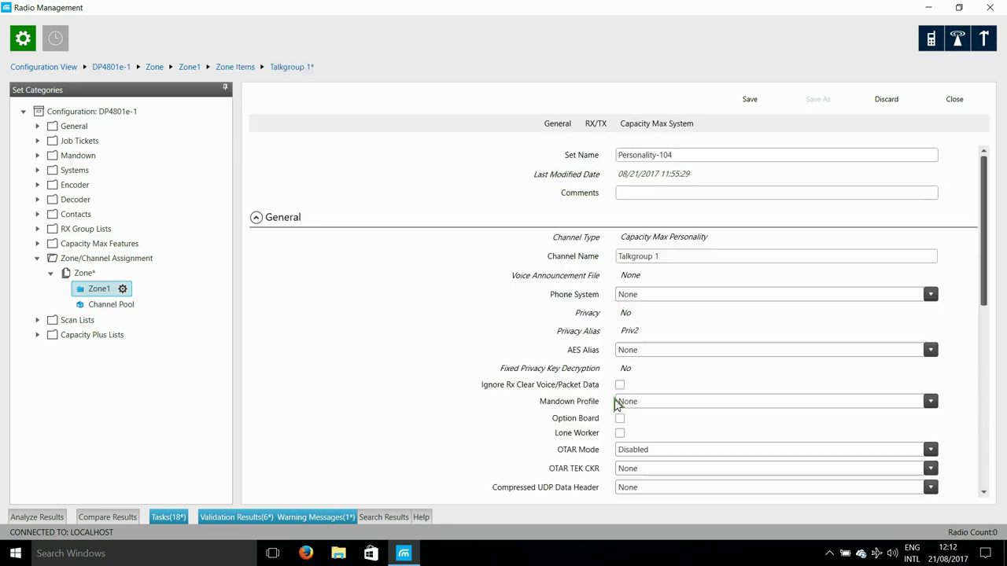
{"action": "left_click", "coordinate": [705, 155]}
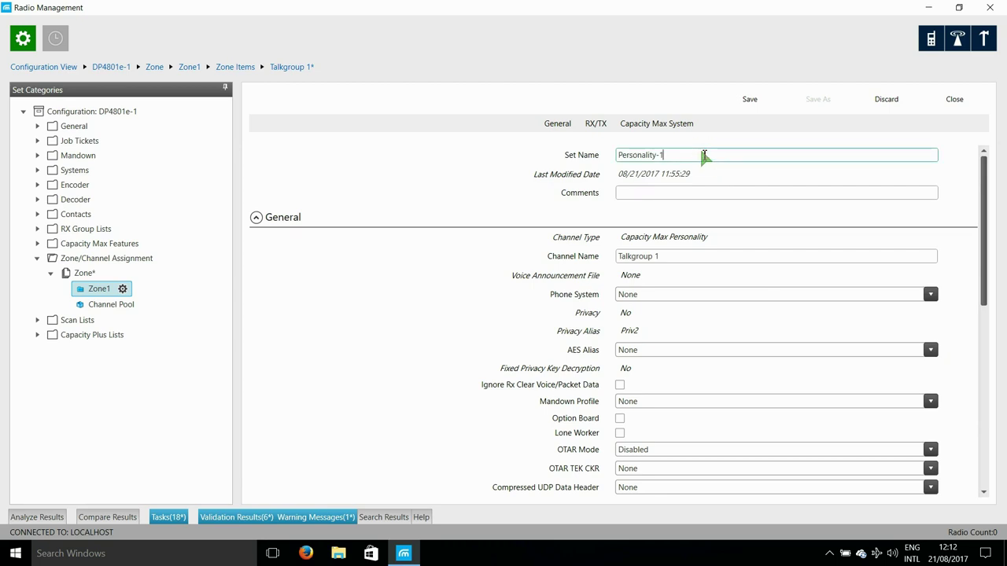
{"action": "key", "text": "BackSpace"}
{"action": "key", "text": "BackSpace"}
{"action": "double_click", "coordinate": [655, 155]}
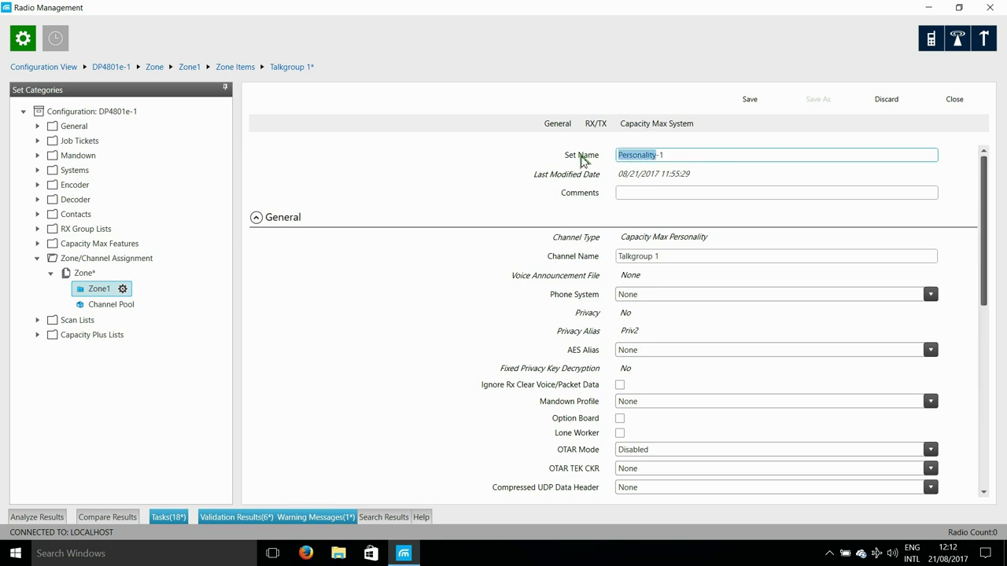
{"action": "left_click", "coordinate": [676, 197]}
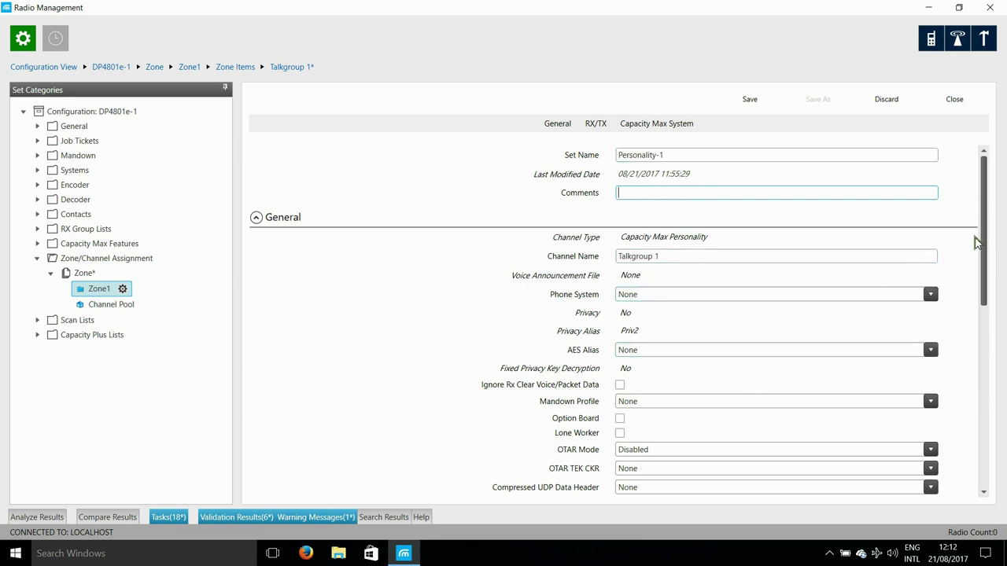
Step: Set the In Call Criteria in the TX settings of the Talkgroup 1 personality to Polite
{"action": "left_click_drag", "start_coordinate": [983, 192], "coordinate": [474, 378]}
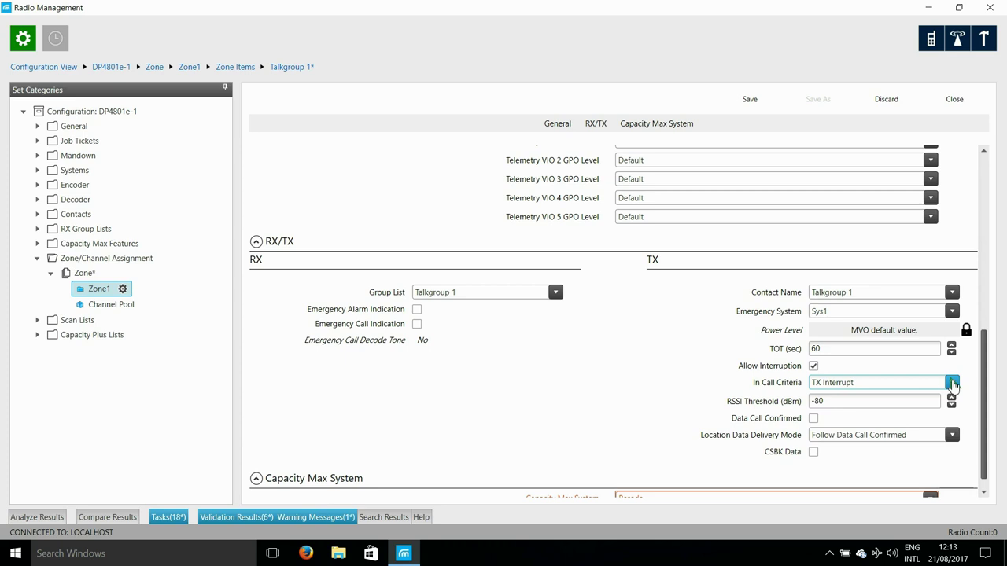
{"action": "left_click", "coordinate": [952, 383]}
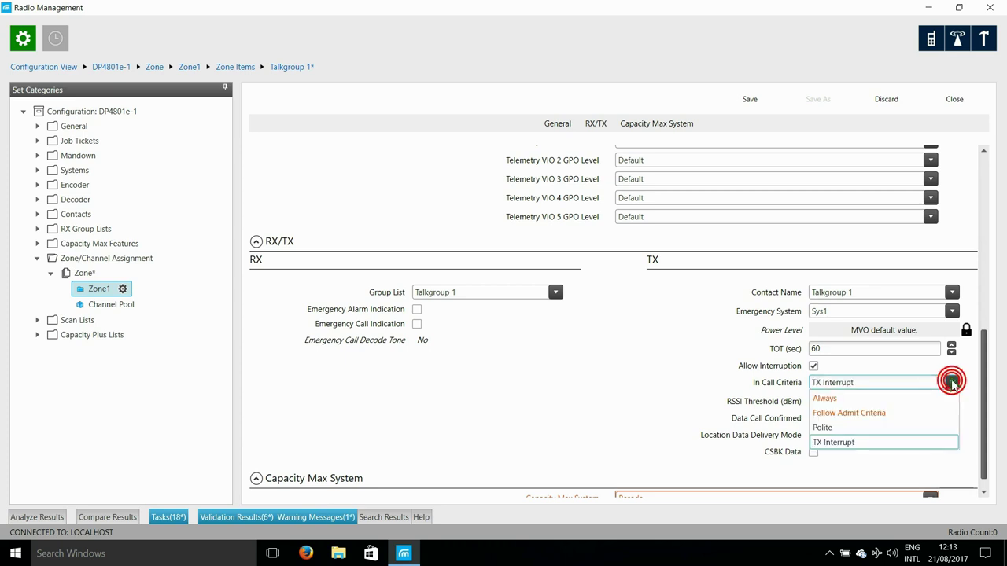
{"action": "left_click", "coordinate": [841, 429]}
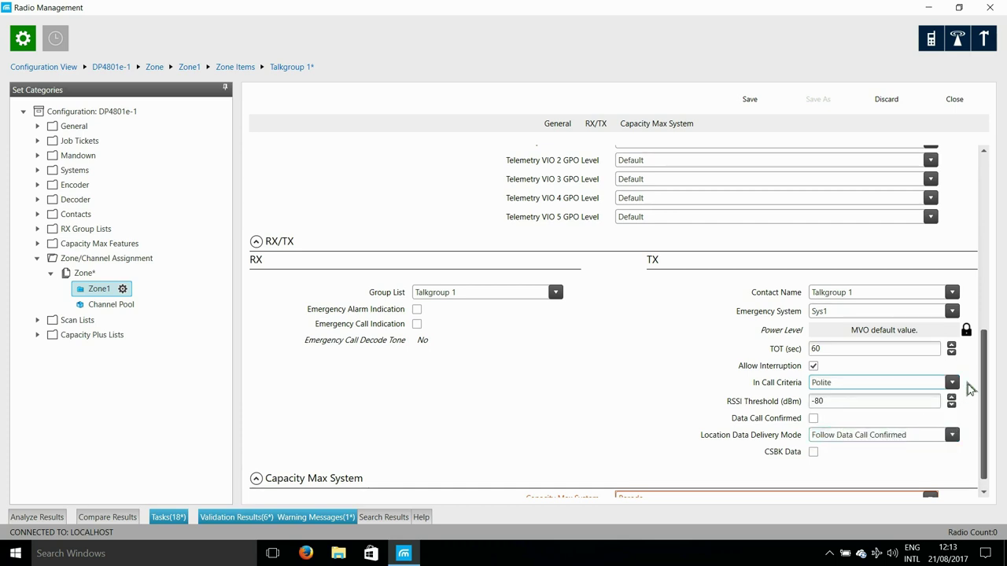
{"action": "scroll", "coordinate": [981, 368], "scroll_direction": "down", "scroll_amount": 1}
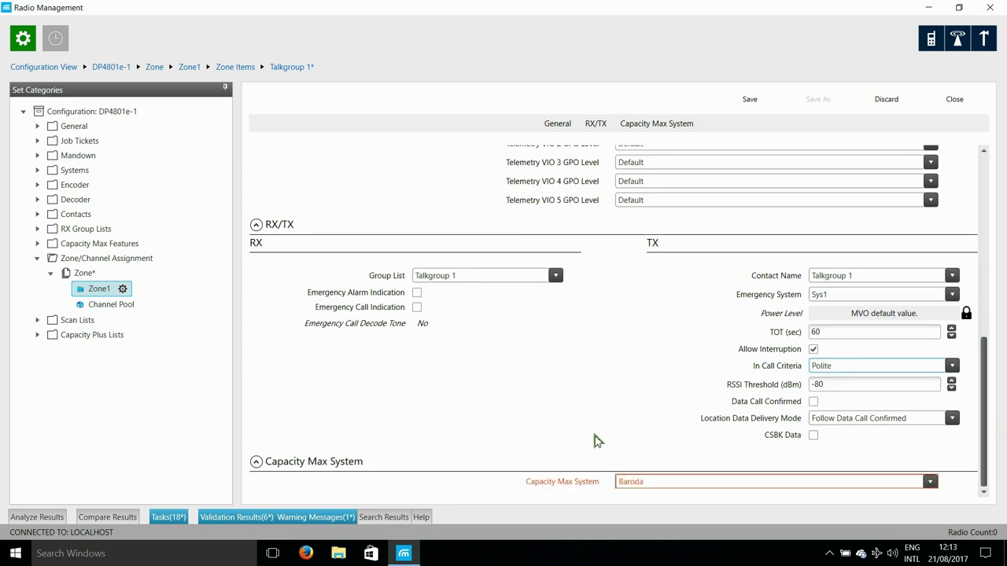
{"action": "left_click", "coordinate": [843, 385]}
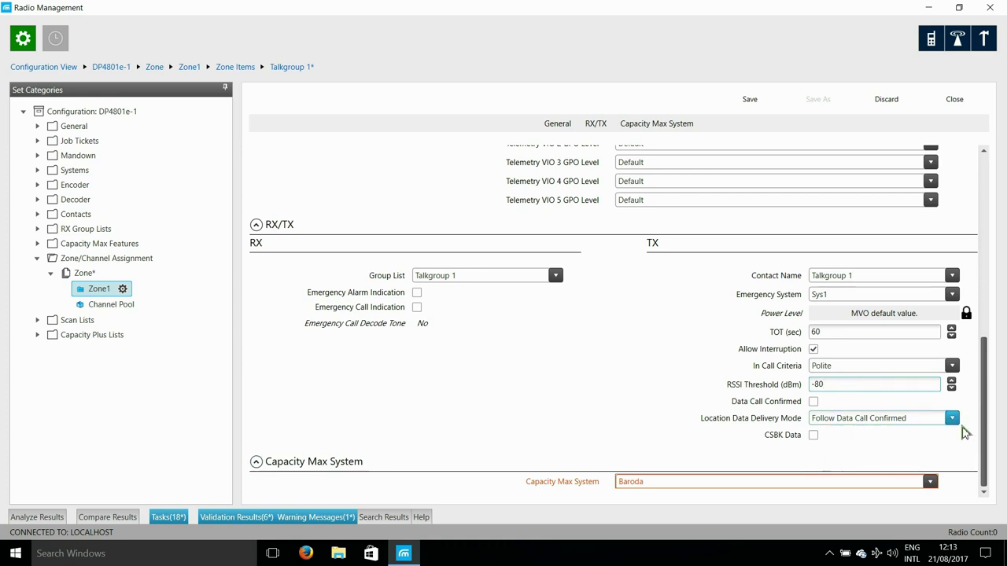
Step: Assign the existing Baroda set CapacityMaxSystems-1 as the Capacity Max System of the Talkgroup 1 personality
{"action": "left_click", "coordinate": [931, 482]}
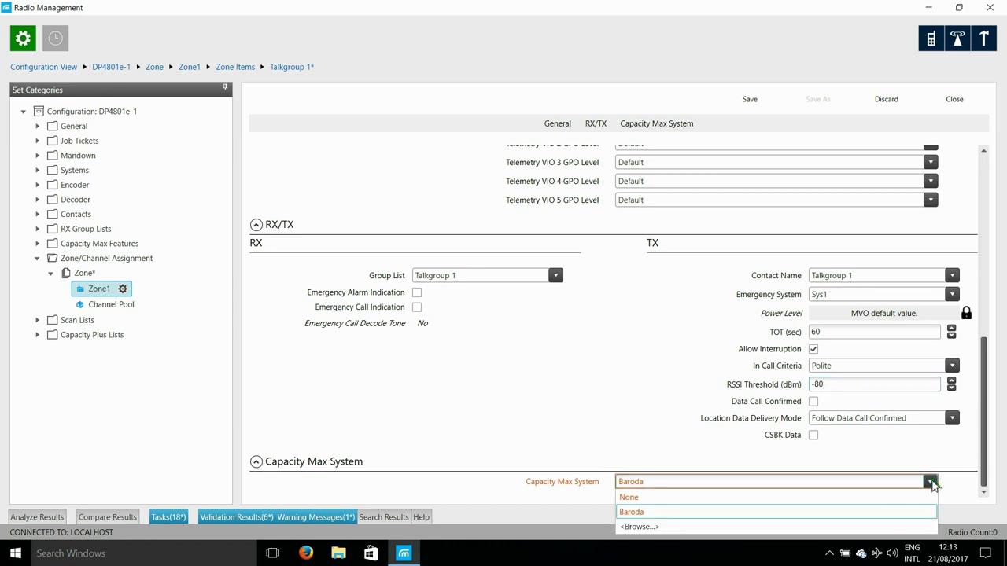
{"action": "left_click", "coordinate": [714, 527]}
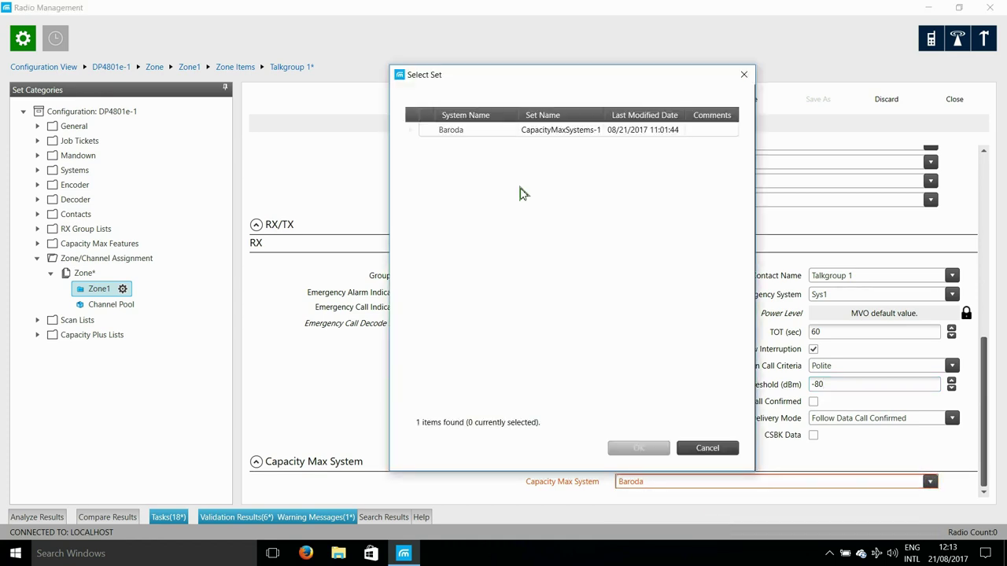
{"action": "left_click", "coordinate": [412, 132]}
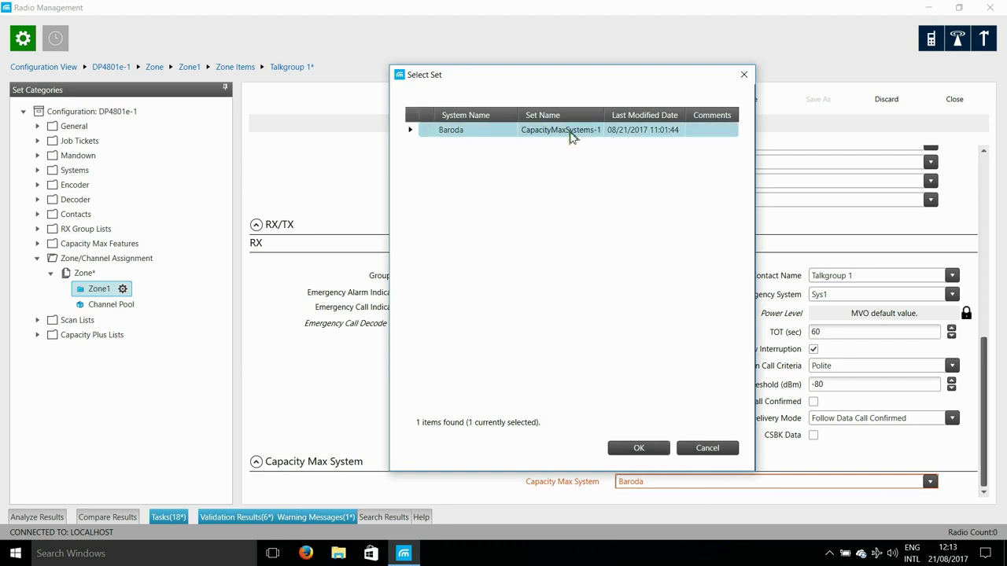
{"action": "left_click", "coordinate": [639, 447]}
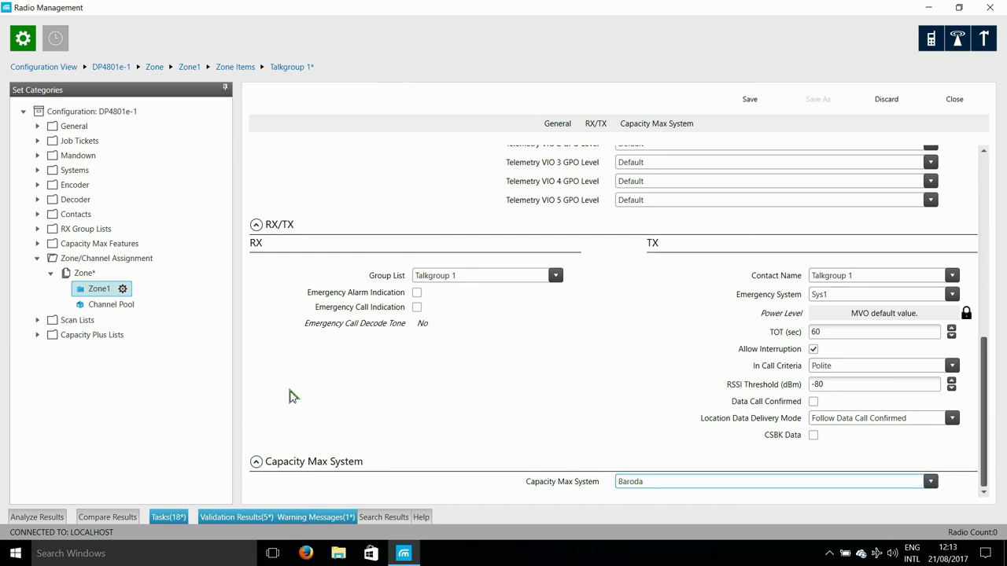
Step: Try to save the pending changes of the zone set while leaving the Talkgroup 1 personality for Channel Pool or Zone
{"action": "left_click", "coordinate": [104, 307]}
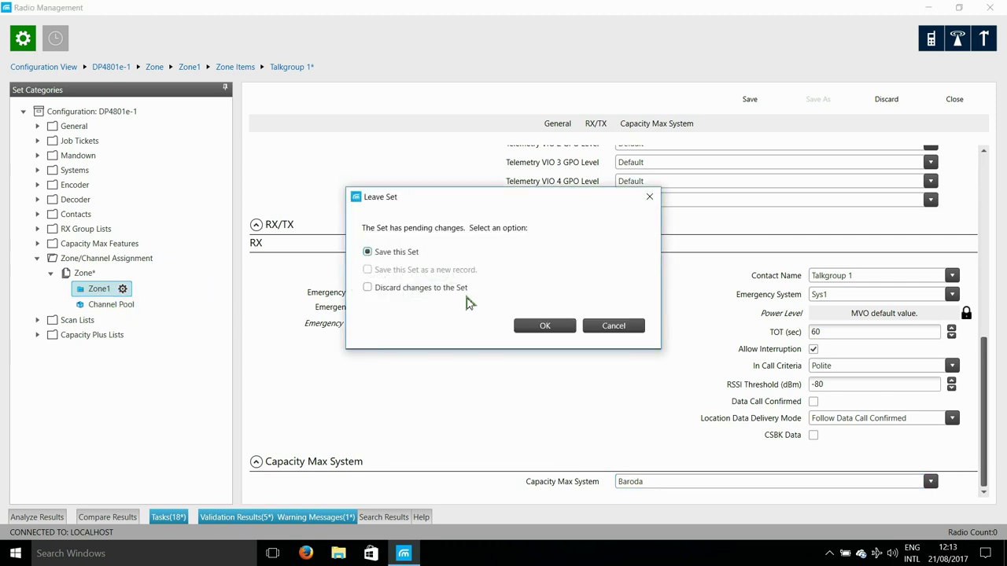
{"action": "left_click", "coordinate": [542, 325]}
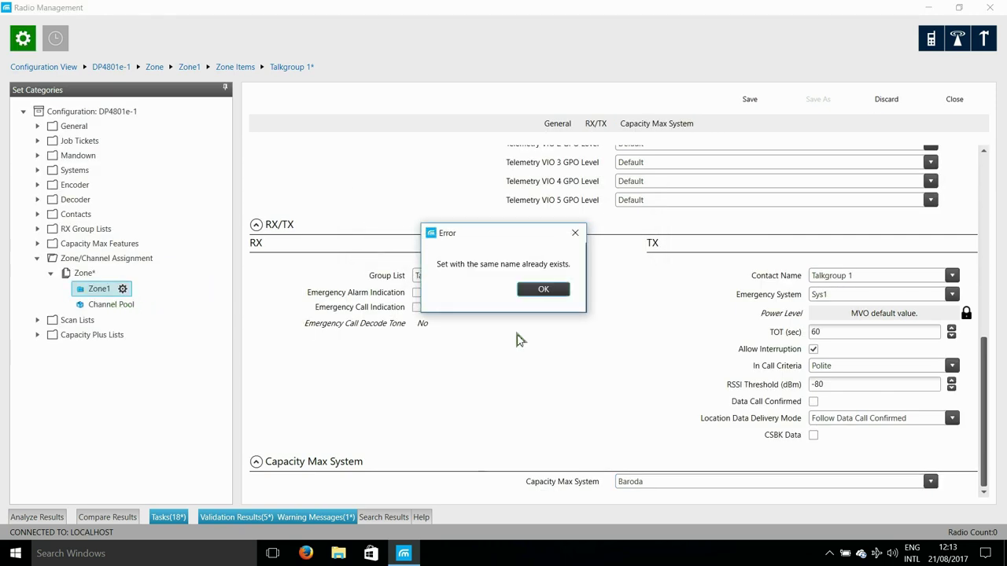
{"action": "left_click", "coordinate": [543, 290]}
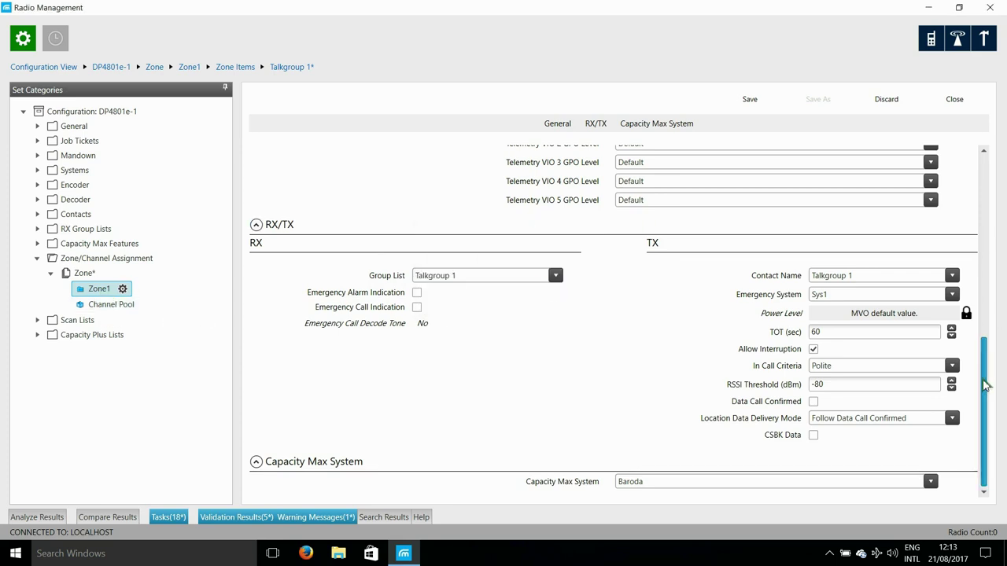
{"action": "scroll", "coordinate": [984, 385], "scroll_direction": "up", "scroll_amount": 10}
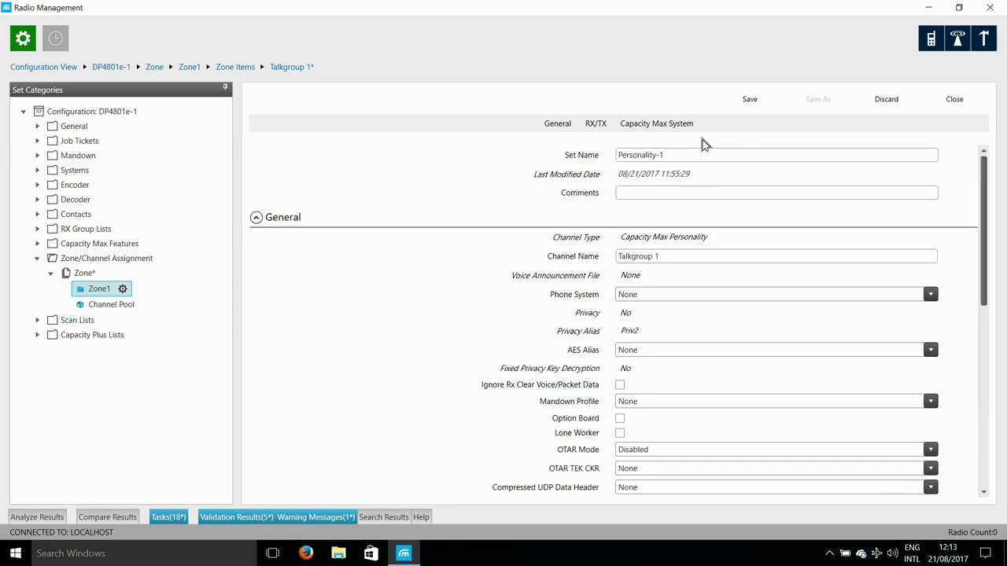
{"action": "left_click", "coordinate": [619, 155]}
{"action": "left_click", "coordinate": [628, 155]}
{"action": "left_click", "coordinate": [83, 274]}
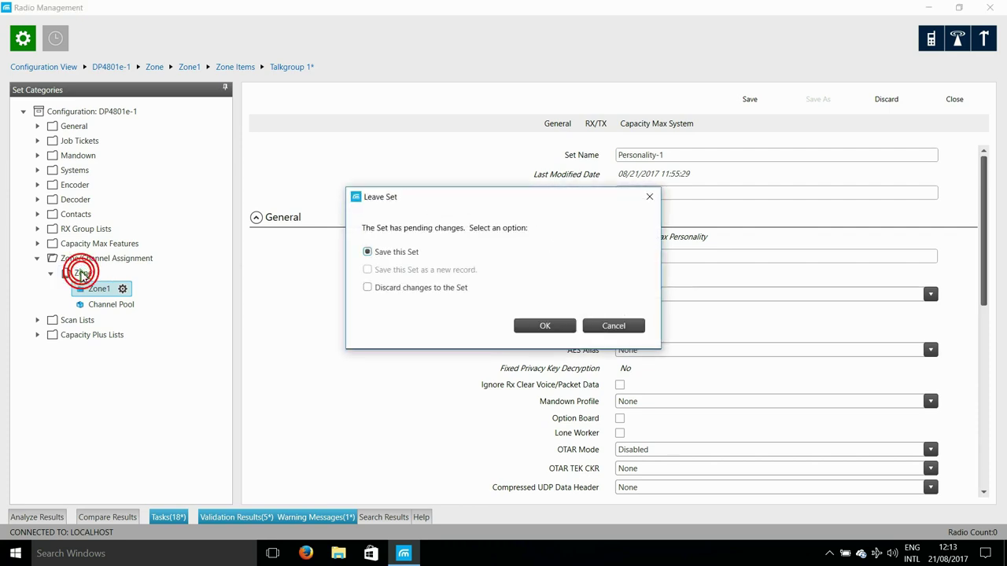
{"action": "left_click", "coordinate": [543, 325]}
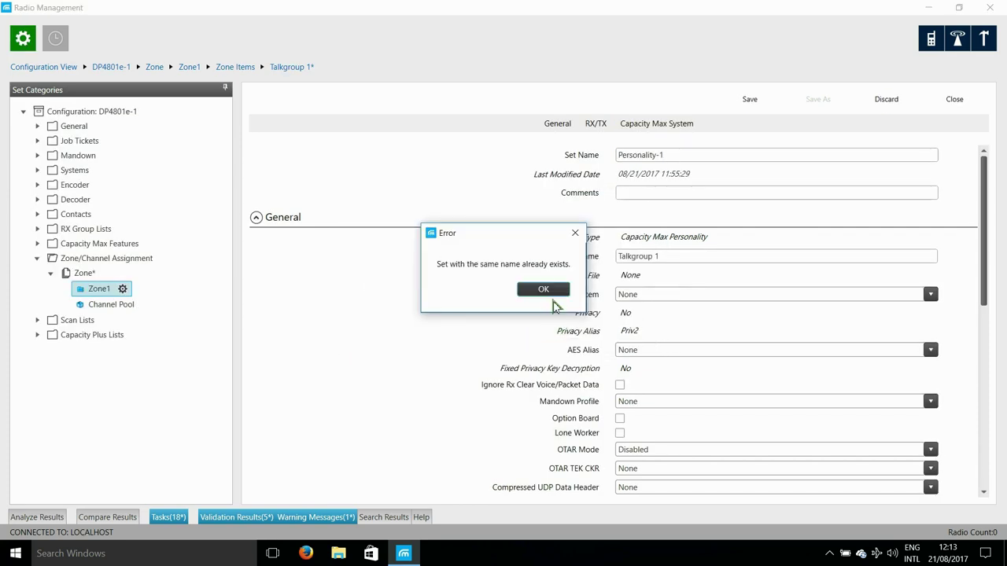
{"action": "left_click", "coordinate": [543, 291]}
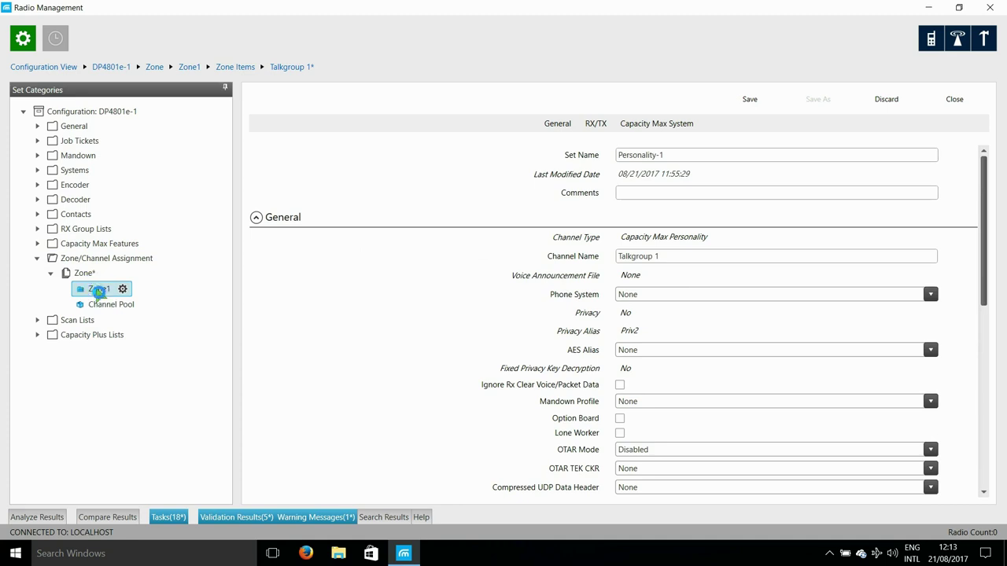
Step: Return to Zone1, rename its set as RadioZone-1 and save the set
{"action": "right_click", "coordinate": [99, 293]}
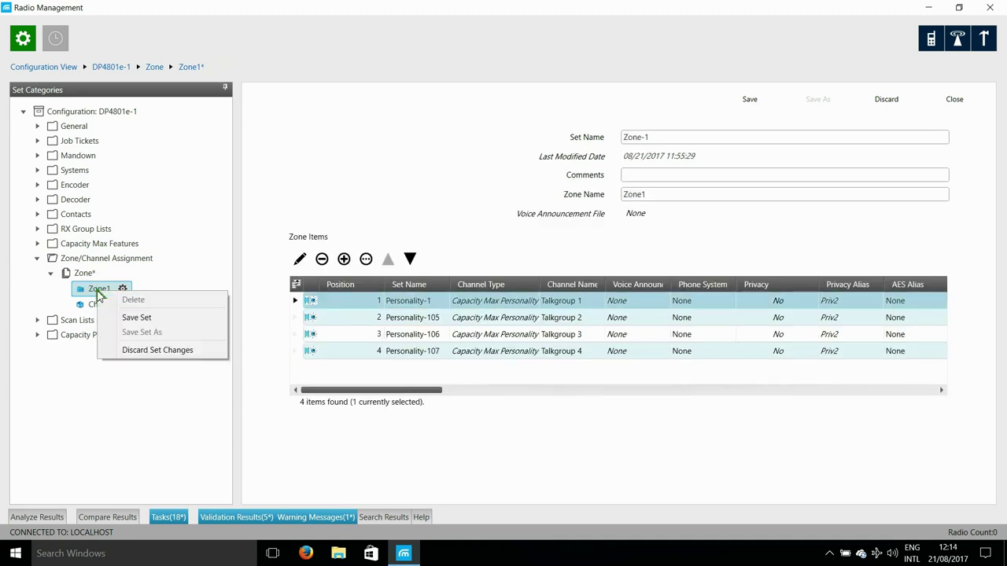
{"action": "left_click", "coordinate": [623, 136]}
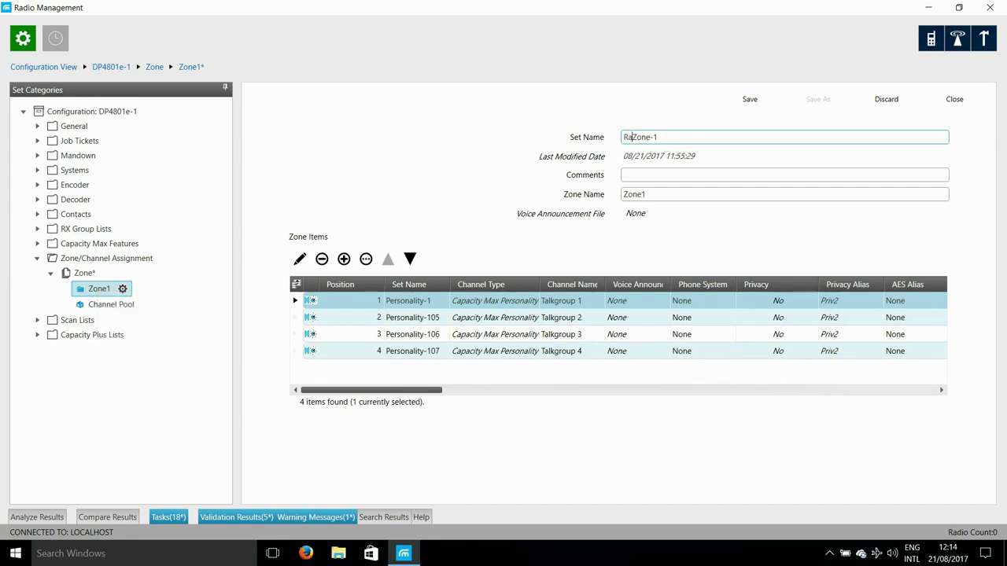
{"action": "left_click", "coordinate": [632, 176]}
{"action": "left_click", "coordinate": [645, 195]}
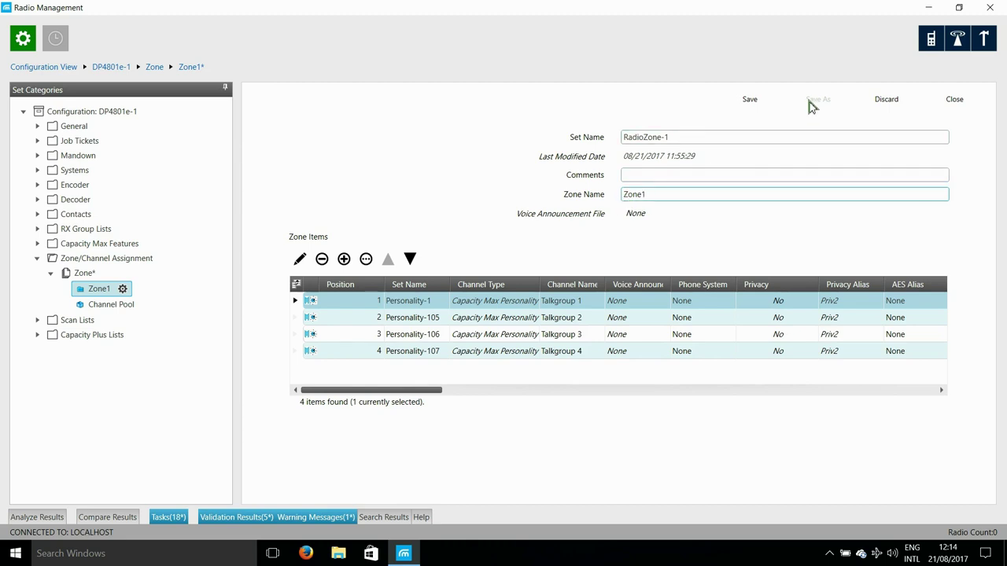
{"action": "left_click", "coordinate": [751, 100]}
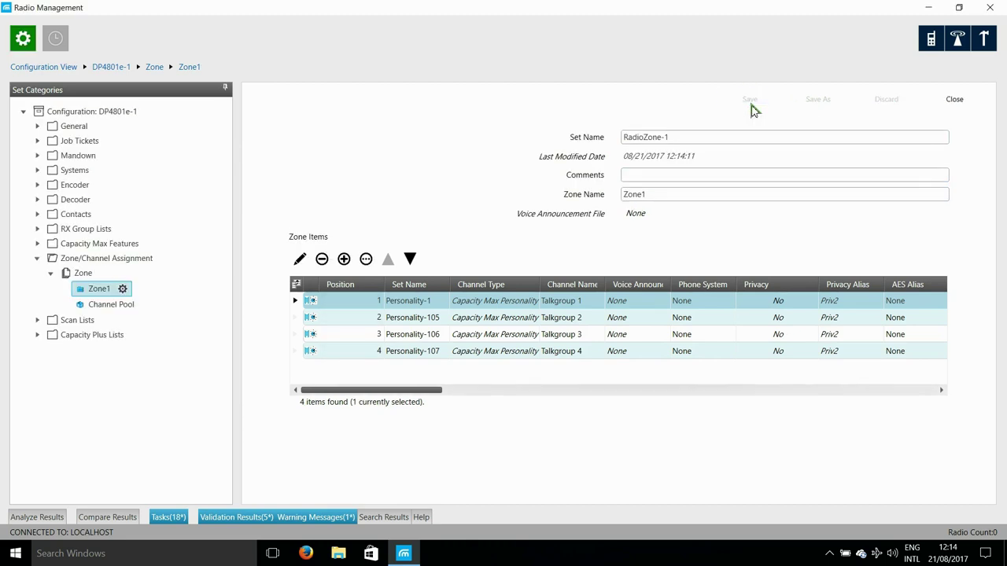
Step: Rename the set of the Talkgroup 2 item in Zone1 as Personality-2
{"action": "left_click", "coordinate": [296, 319]}
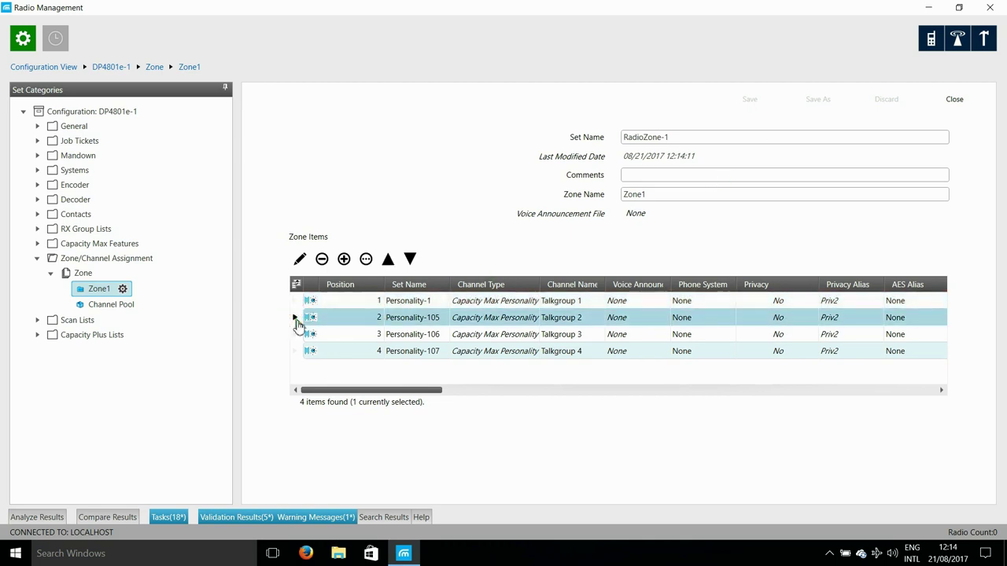
{"action": "left_click", "coordinate": [446, 319]}
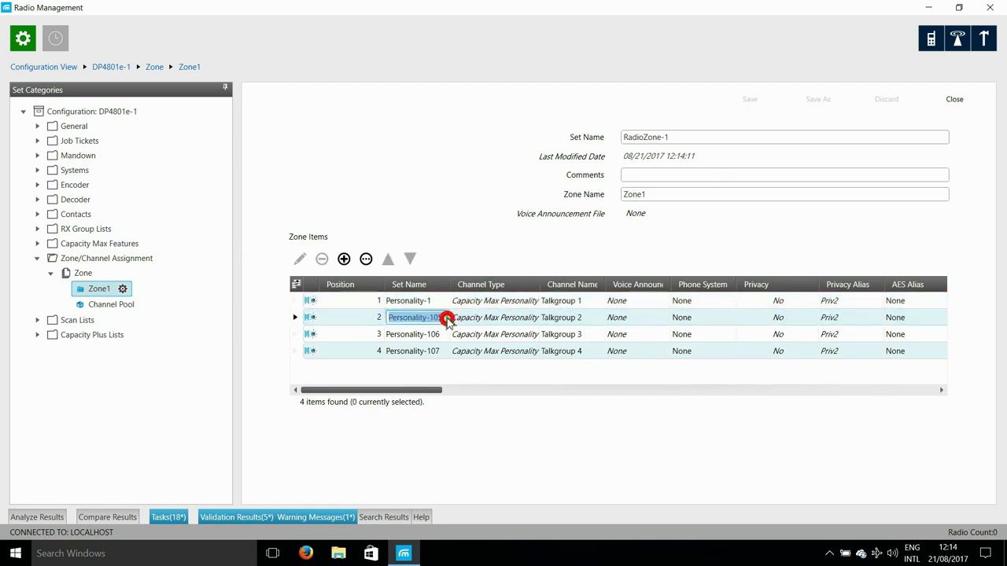
{"action": "left_click", "coordinate": [446, 319]}
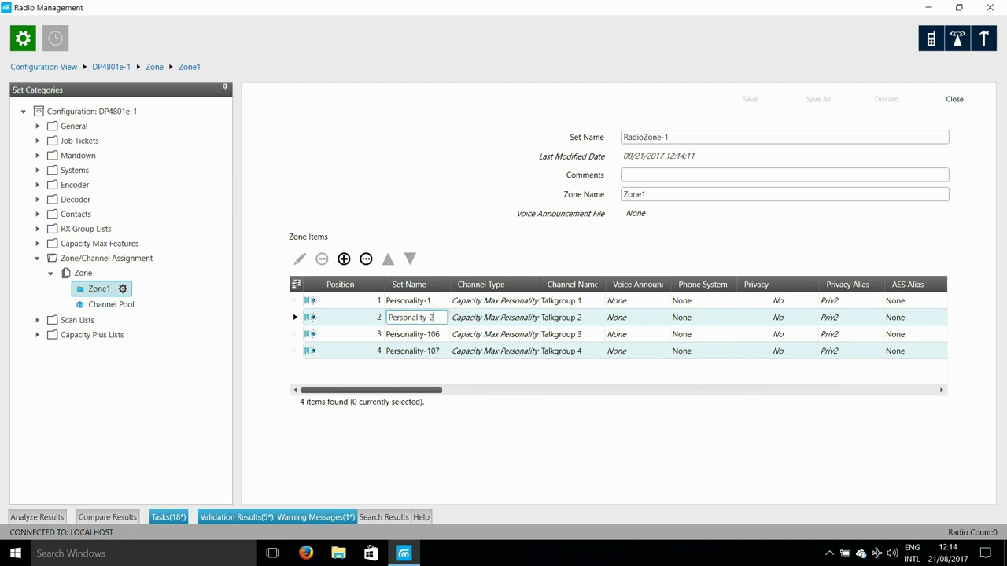
Step: Rename the set of the Talkgroup 3 item in Zone1 as Personality-3
{"action": "key", "text": "Return"}
{"action": "left_click", "coordinate": [443, 334]}
{"action": "left_click", "coordinate": [443, 333]}
{"action": "key", "text": "BackSpace"}
{"action": "key", "text": "BackSpace"}
{"action": "key", "text": "BackSpace"}
{"action": "type", "text": "3"}
Step: Rename the set of the Talkgroup 4 item in Zone1 as Personality-4
{"action": "left_click", "coordinate": [446, 351]}
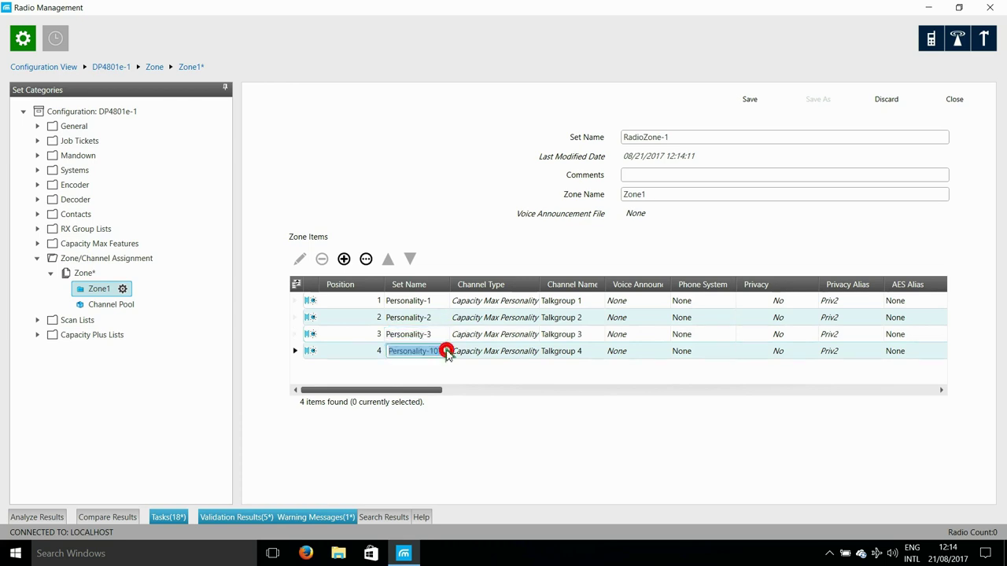
{"action": "left_click", "coordinate": [446, 351]}
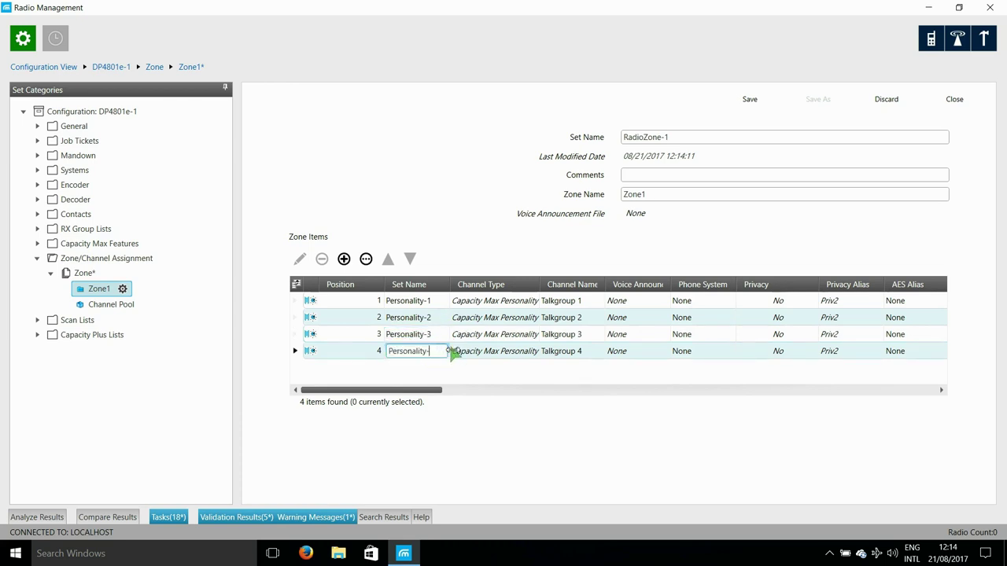
{"action": "type", "text": "4"}
{"action": "key", "text": "Return"}
Step: Assign the existing Baroda set CapacityMaxSystems-1 as the Capacity Max System of the Talkgroup 2 item in Zone1
{"action": "left_click_drag", "start_coordinate": [441, 391], "coordinate": [849, 393]}
{"action": "left_click", "coordinate": [785, 318]}
{"action": "left_click", "coordinate": [785, 334]}
{"action": "left_click", "coordinate": [785, 351]}
{"action": "left_click_drag", "start_coordinate": [800, 395], "coordinate": [844, 389]}
{"action": "left_click", "coordinate": [681, 301]}
{"action": "left_click", "coordinate": [912, 319]}
{"action": "left_click", "coordinate": [912, 322]}
{"action": "left_click", "coordinate": [914, 362]}
{"action": "left_click", "coordinate": [410, 130]}
{"action": "left_click", "coordinate": [638, 448]}
Step: Assign the existing Baroda set CapacityMaxSystems-1 as the Capacity Max System of the Talkgroup 3 item in Zone1
{"action": "left_click", "coordinate": [926, 337]}
{"action": "left_click", "coordinate": [936, 335]}
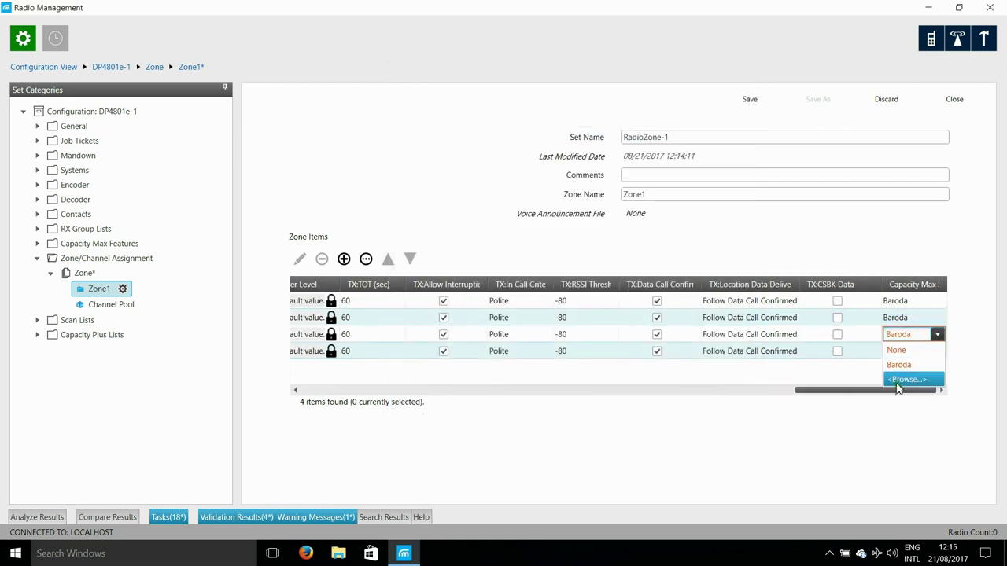
{"action": "left_click", "coordinate": [899, 380]}
{"action": "left_click", "coordinate": [409, 135]}
{"action": "left_click", "coordinate": [645, 443]}
Step: Assign the existing Baroda set CapacityMaxSystems-1 as the Capacity Max System of the Talkgroup 4 item in Zone1
{"action": "left_click", "coordinate": [940, 354]}
{"action": "left_click", "coordinate": [940, 354]}
{"action": "left_click", "coordinate": [899, 395]}
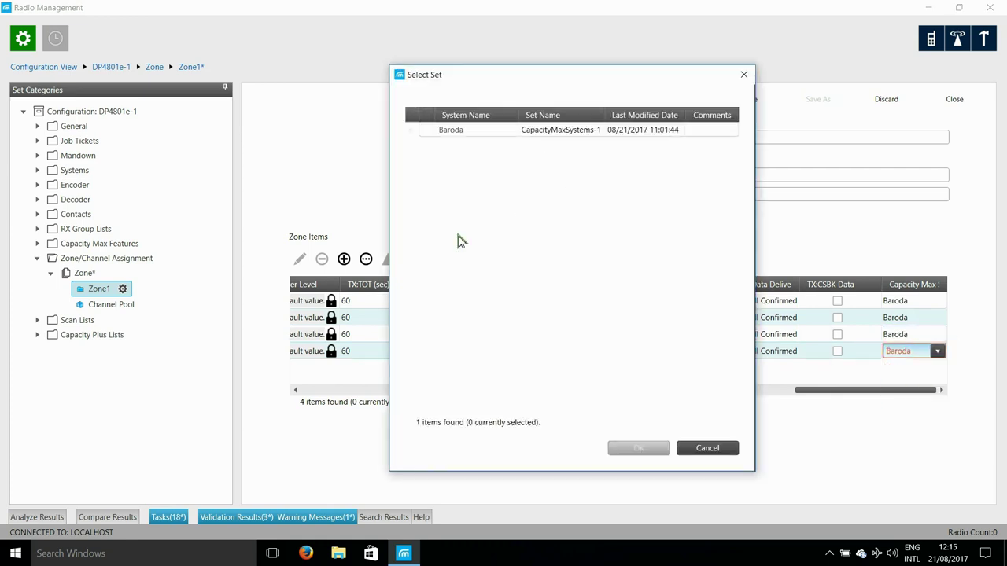
{"action": "left_click", "coordinate": [411, 132]}
{"action": "left_click", "coordinate": [642, 443]}
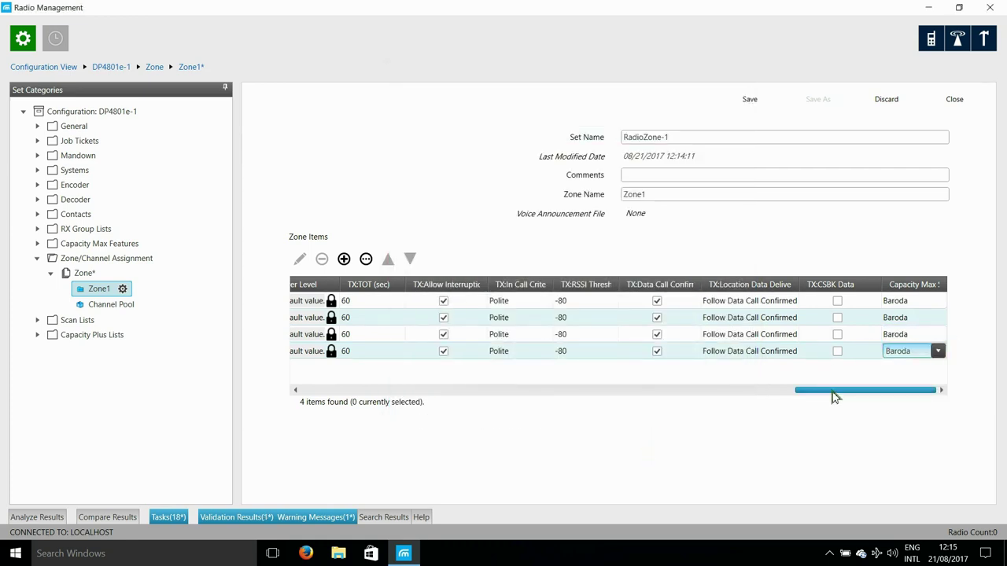
Step: Save the RadioZone-1 set and close it
{"action": "left_click_drag", "start_coordinate": [831, 391], "coordinate": [296, 383]}
{"action": "left_click", "coordinate": [749, 100]}
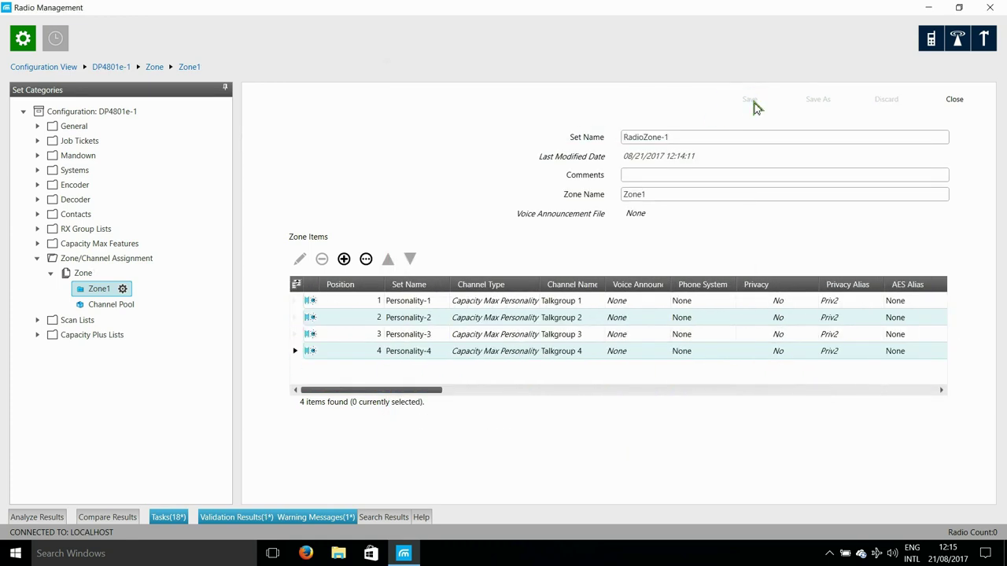
{"action": "left_click", "coordinate": [954, 102]}
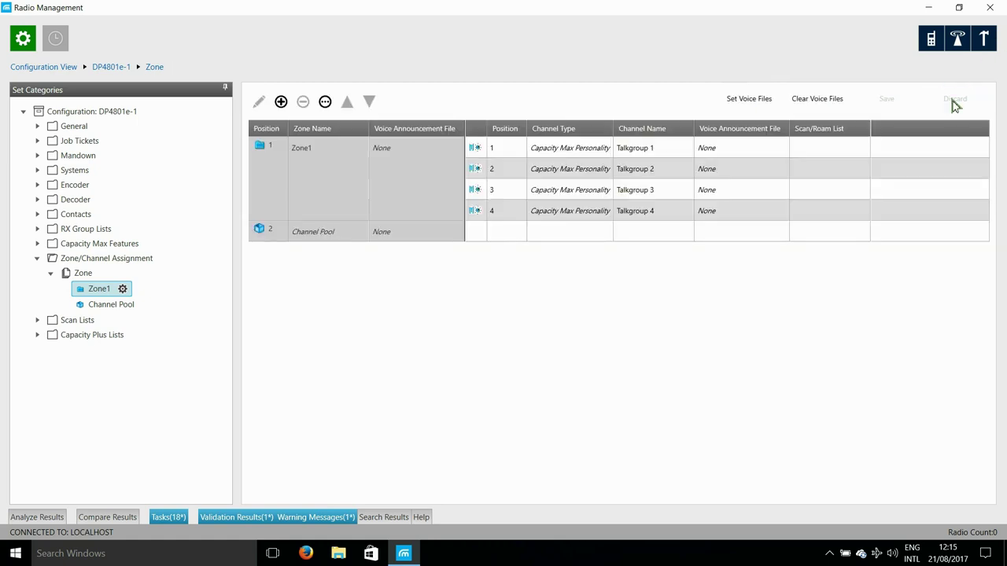
Step: Rename the Scan set under Scan Lists as Scan-1 and save it when leaving the set
{"action": "left_click", "coordinate": [100, 309]}
{"action": "left_click", "coordinate": [100, 291]}
{"action": "left_click", "coordinate": [117, 308]}
{"action": "left_click", "coordinate": [37, 320]}
{"action": "left_click", "coordinate": [100, 334]}
{"action": "left_click", "coordinate": [669, 155]}
{"action": "key", "text": "BackSpace"}
{"action": "key", "text": "BackSpace"}
{"action": "left_click", "coordinate": [144, 364]}
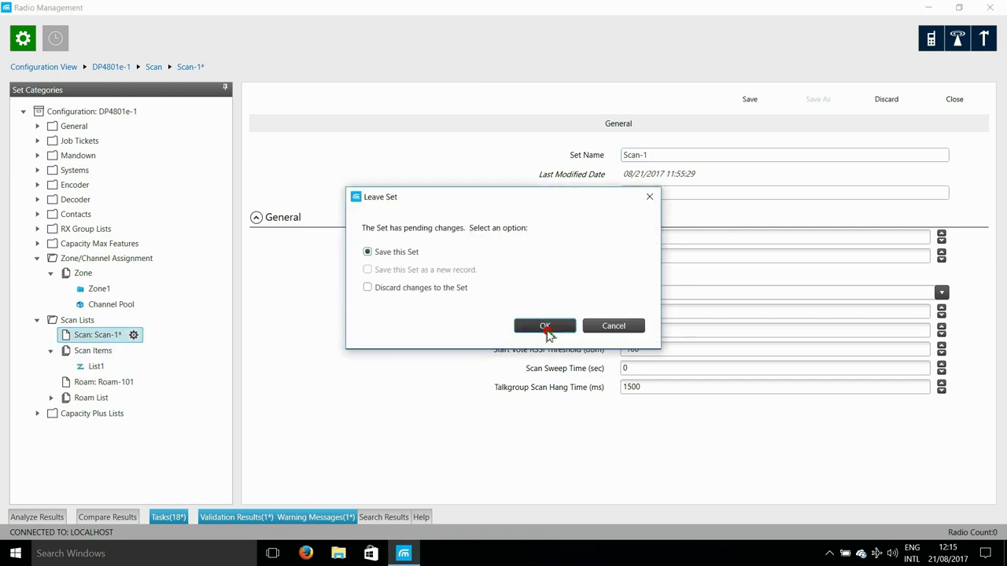
Step: Rename the Roam set as Roam-1 and save it while switching to the scan item List1
{"action": "left_click", "coordinate": [742, 153]}
{"action": "key", "text": "BackSpace"}
{"action": "key", "text": "BackSpace"}
{"action": "left_click", "coordinate": [37, 429]}
{"action": "left_click", "coordinate": [50, 445]}
{"action": "scroll", "coordinate": [50, 472], "scroll_direction": "down", "scroll_amount": 1}
{"action": "left_click", "coordinate": [37, 411]}
{"action": "left_click", "coordinate": [52, 397]}
{"action": "left_click", "coordinate": [94, 366]}
{"action": "left_click", "coordinate": [541, 326]}
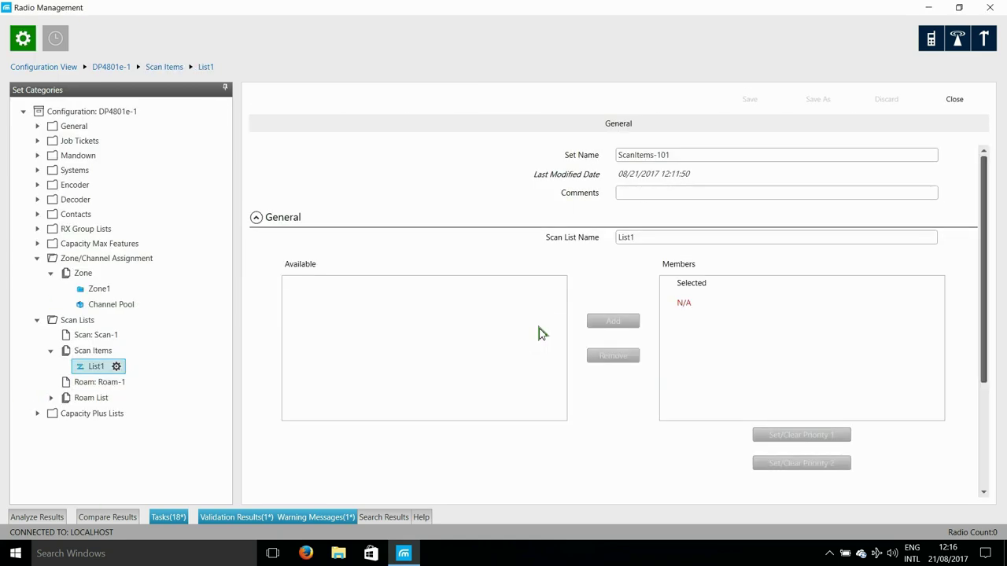
Step: Assign the DP4801e-1 configuration to the five radios, Radio 101 to Radio 105, in the Radio View
{"action": "left_click", "coordinate": [932, 39]}
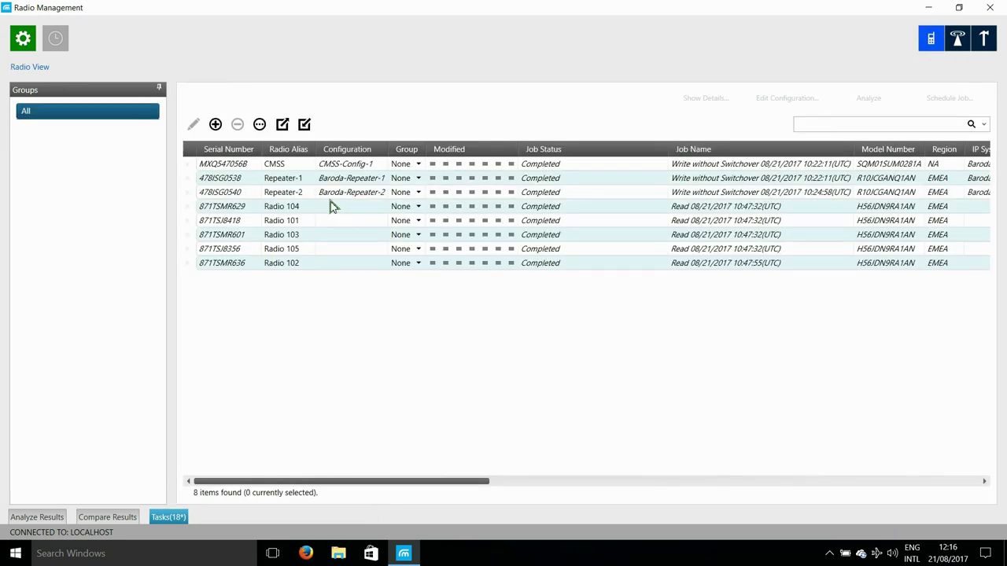
{"action": "left_click", "coordinate": [189, 208]}
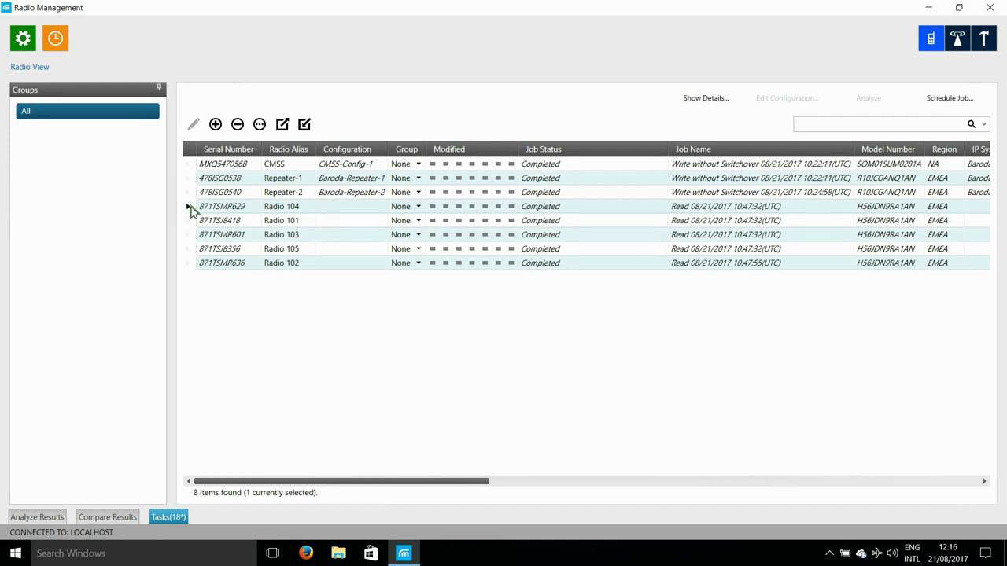
{"action": "left_click", "coordinate": [187, 266], "text": "shift"}
{"action": "right_click", "coordinate": [186, 266]}
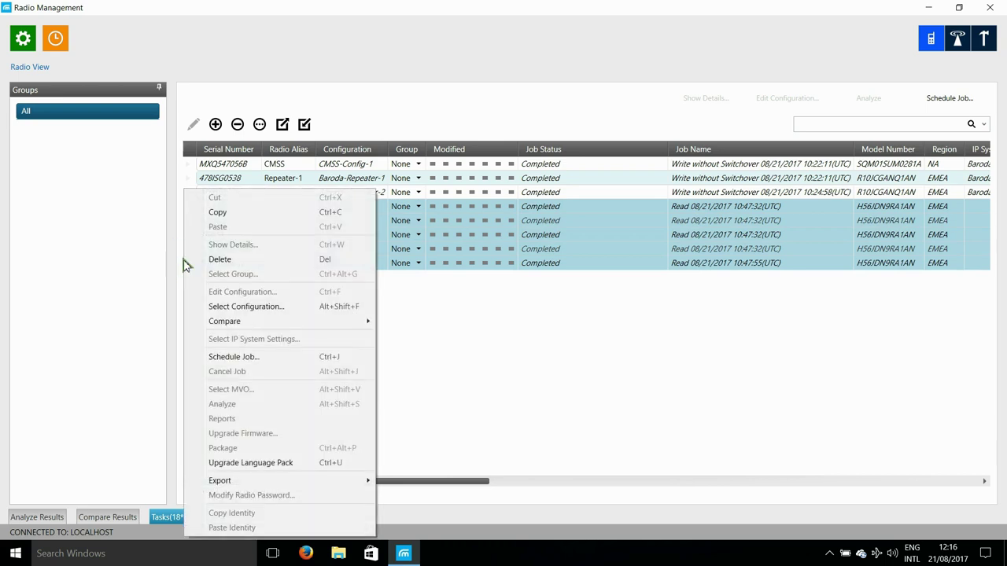
{"action": "left_click", "coordinate": [260, 306]}
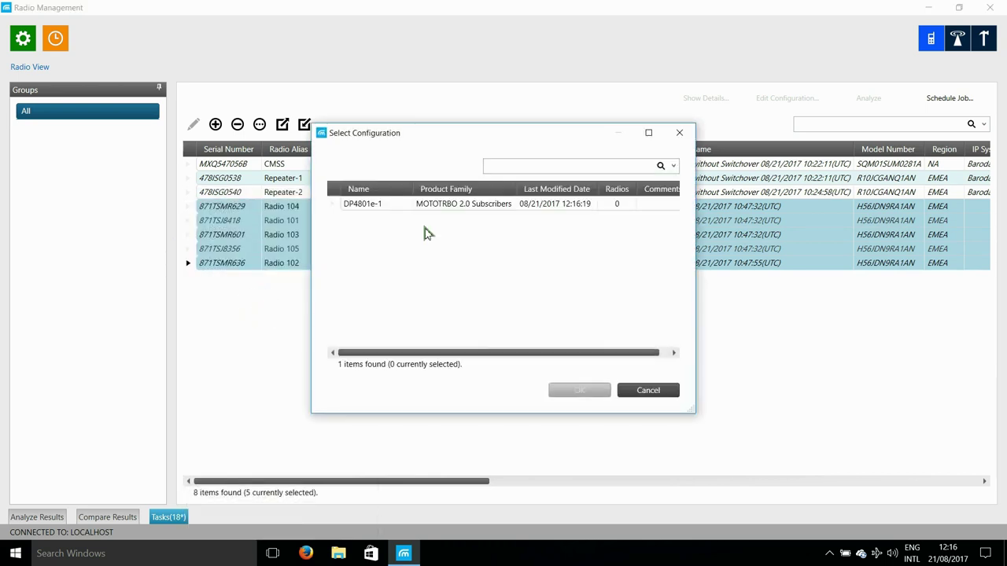
{"action": "left_click", "coordinate": [335, 206]}
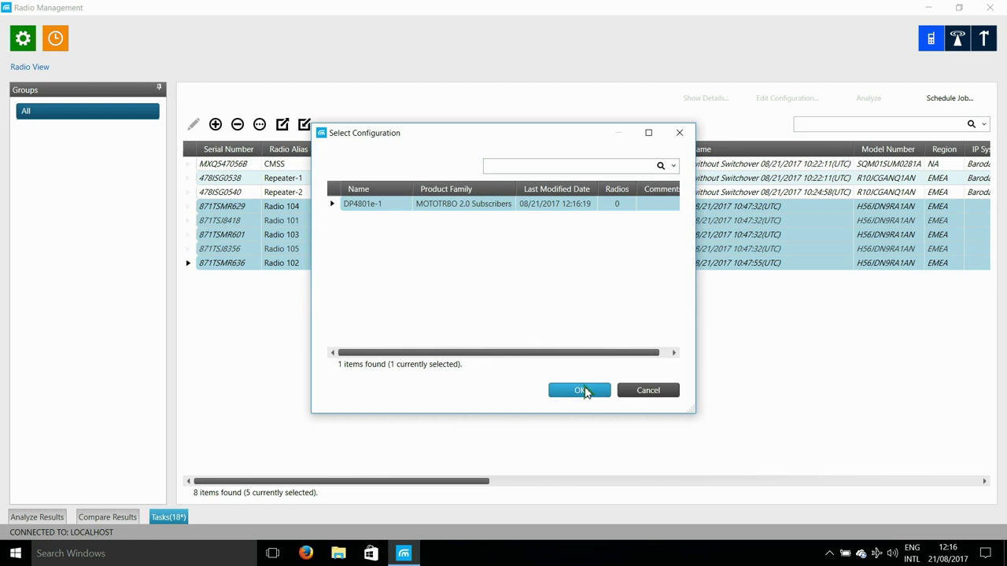
{"action": "left_click", "coordinate": [582, 390]}
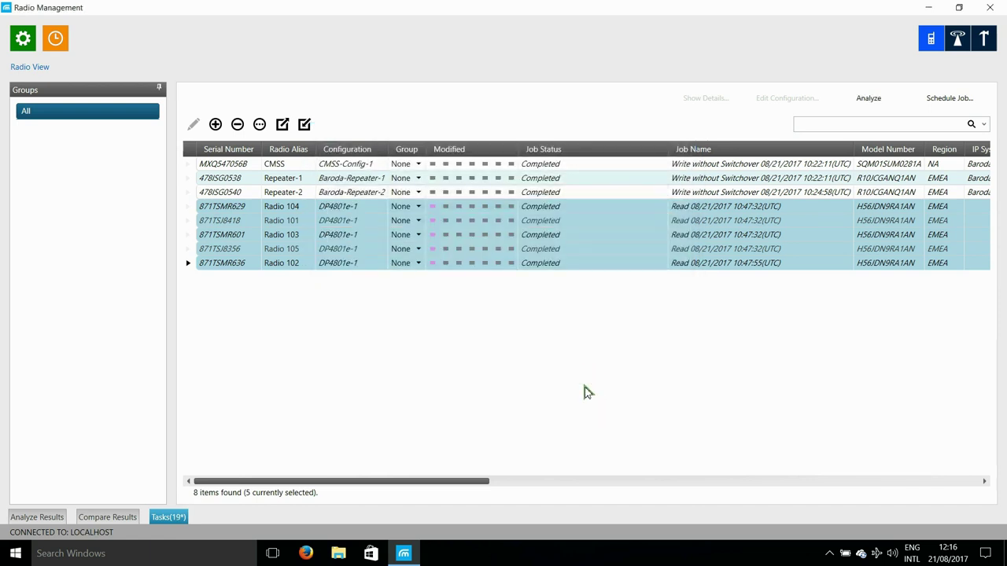
Step: Analyze the five selected radios against their configuration and open the analysis results
{"action": "right_click", "coordinate": [189, 268]}
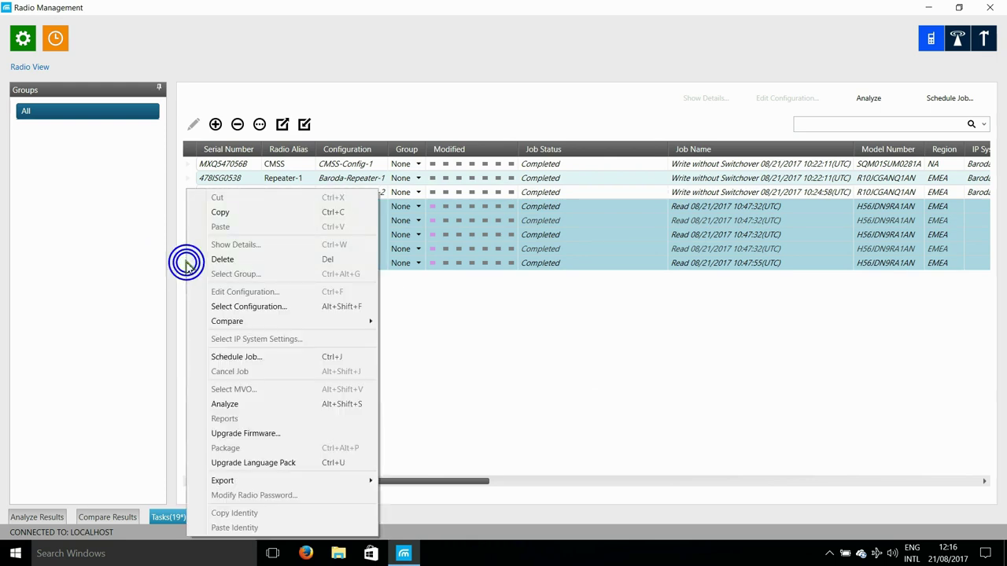
{"action": "left_click", "coordinate": [281, 405]}
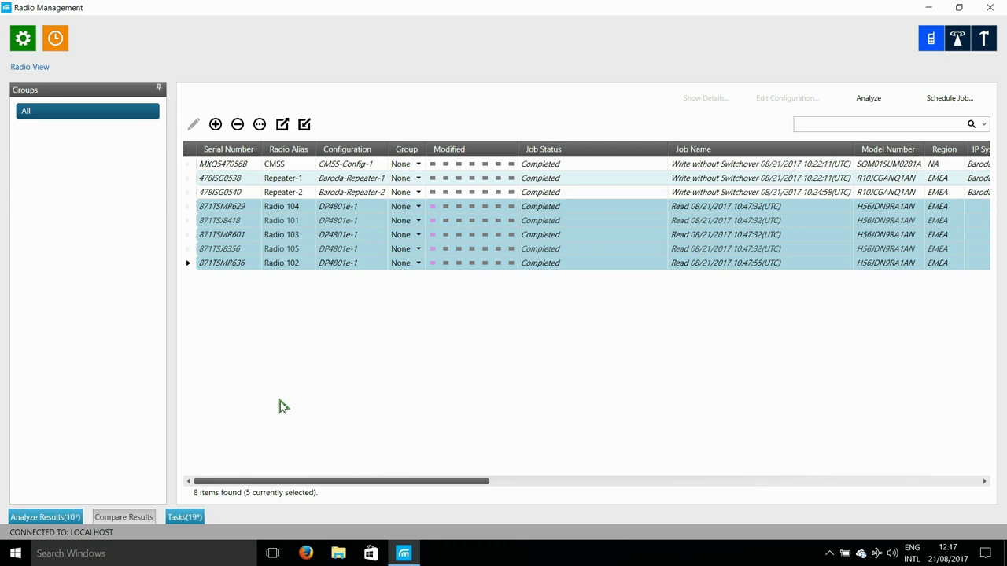
{"action": "left_click", "coordinate": [39, 517]}
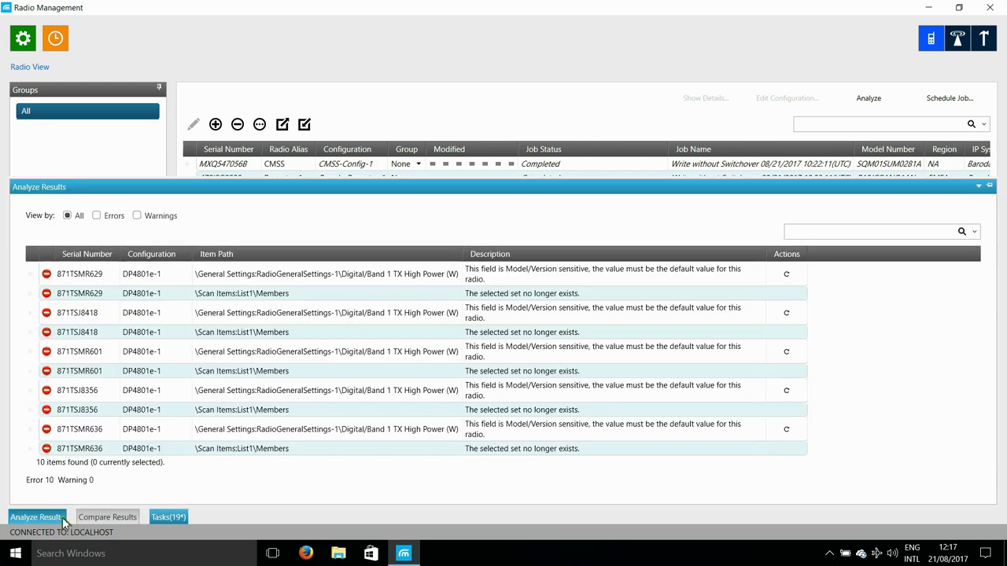
Step: Restore the default Band 1 TX High Power value in RadioGeneralSettings-1 from the Radio 104 error and save the set
{"action": "left_click", "coordinate": [786, 275]}
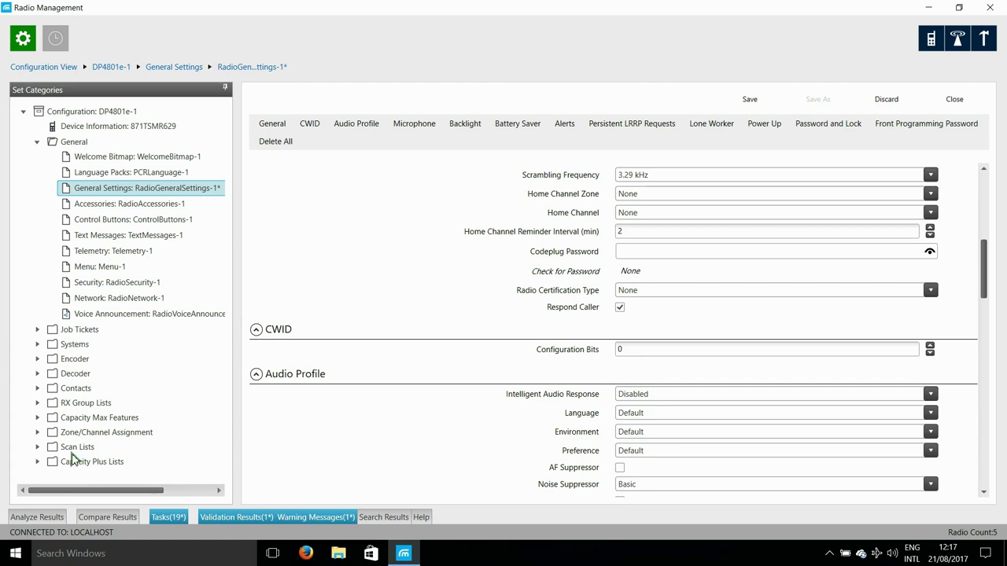
{"action": "left_click", "coordinate": [51, 518]}
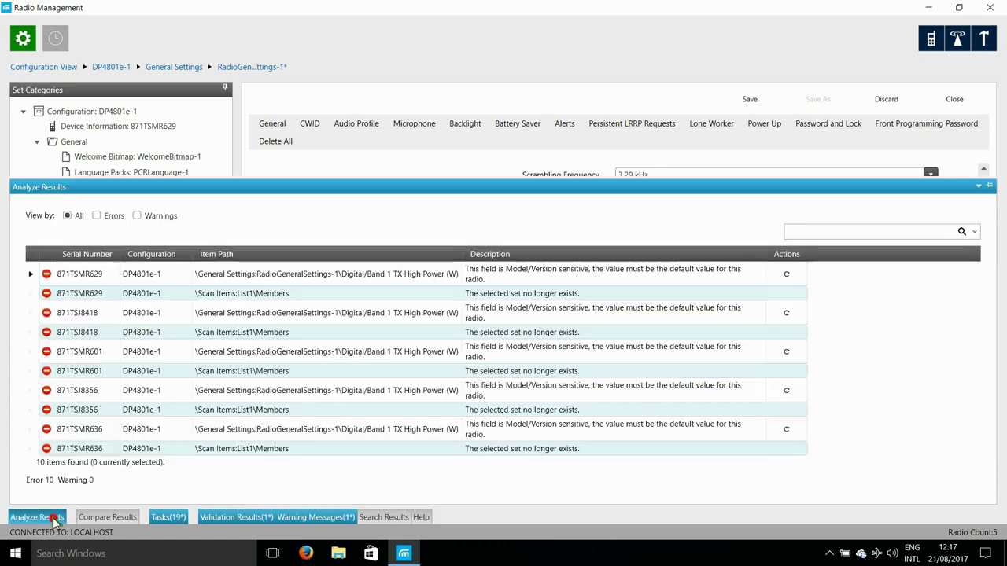
{"action": "left_click", "coordinate": [786, 312]}
{"action": "left_click", "coordinate": [551, 326]}
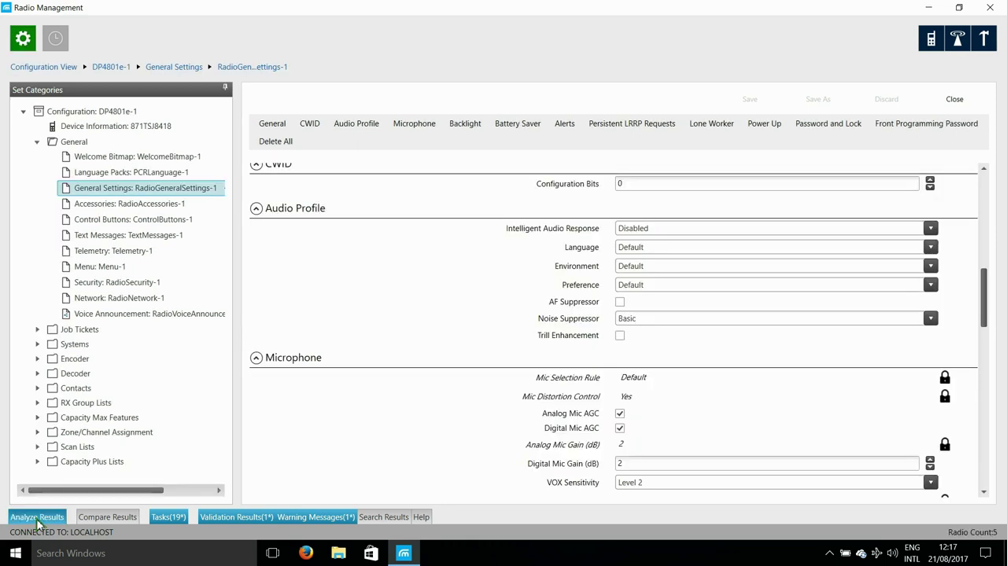
Step: Try the default-value fix on the TX High Power errors of Radio 101 and Radio 103, and close the General Settings set
{"action": "left_click", "coordinate": [37, 519]}
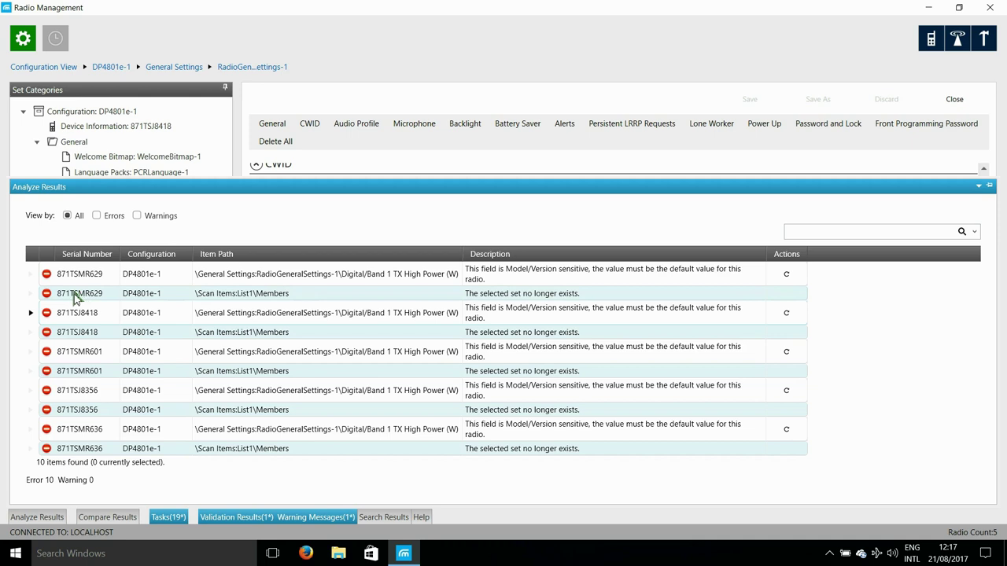
{"action": "left_click", "coordinate": [786, 312]}
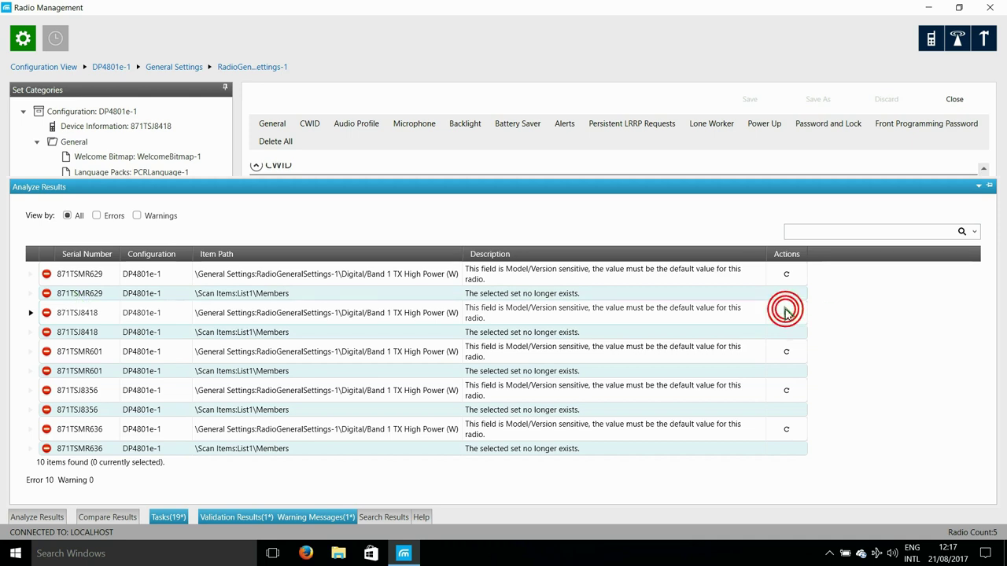
{"action": "left_click", "coordinate": [786, 352]}
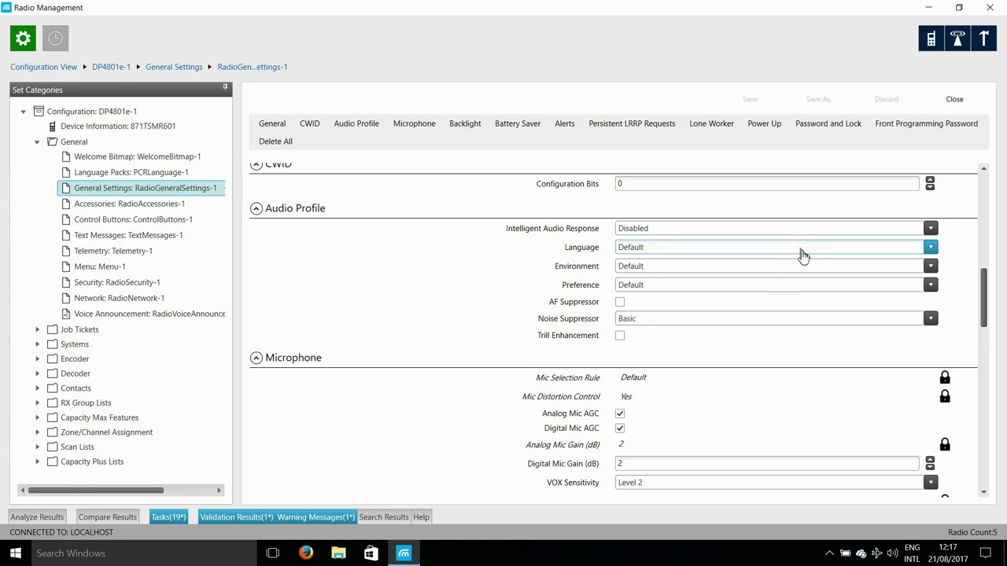
{"action": "left_click", "coordinate": [954, 99]}
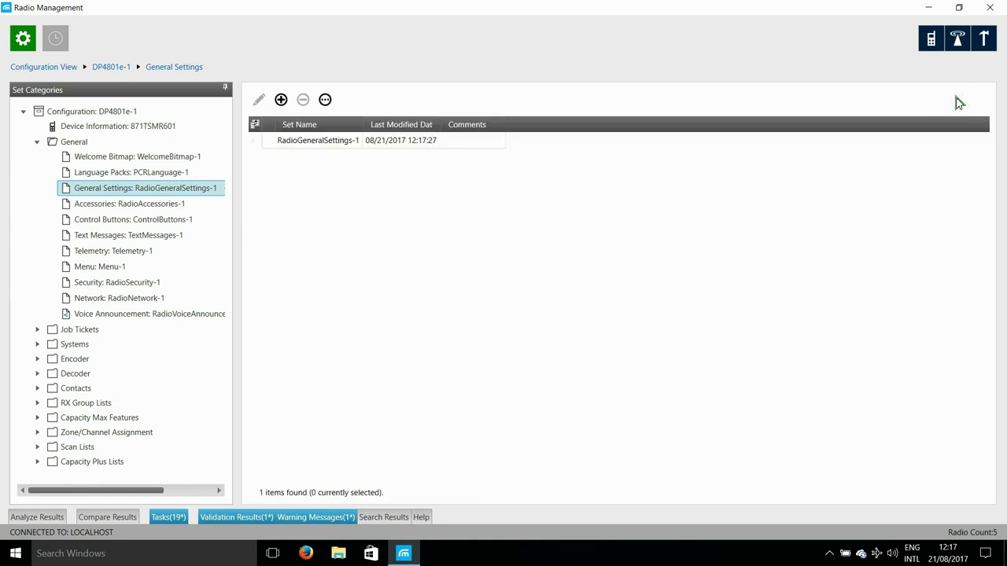
Step: Open the scan list List1 from its analysis error, remove the N/A member, save the set and leave it
{"action": "left_click", "coordinate": [40, 517]}
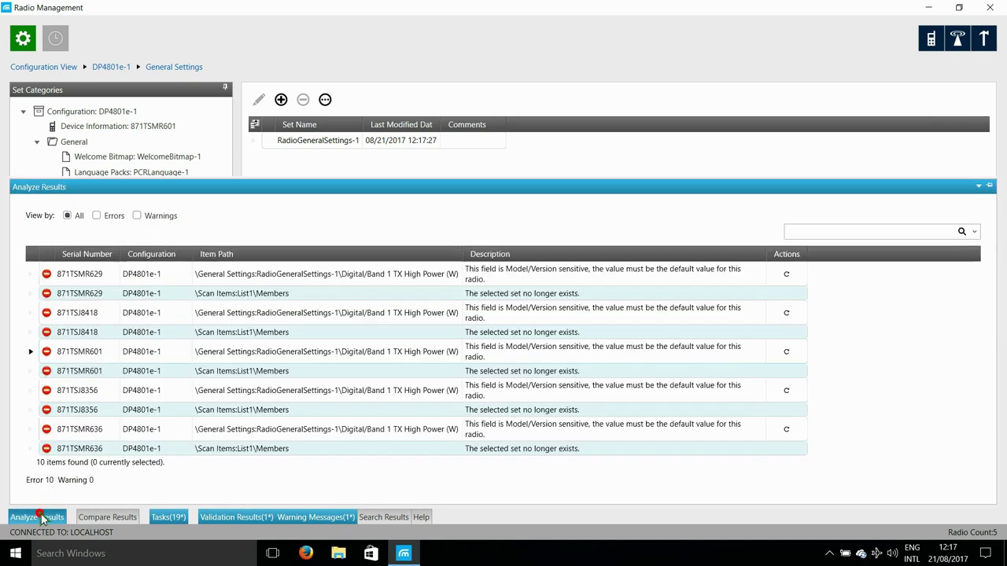
{"action": "left_click", "coordinate": [30, 296]}
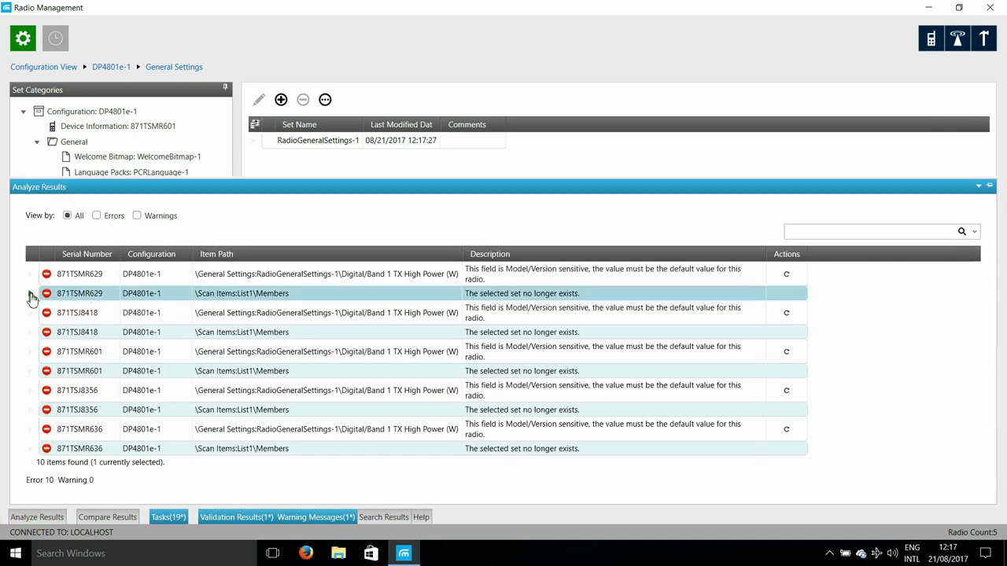
{"action": "left_click", "coordinate": [977, 188]}
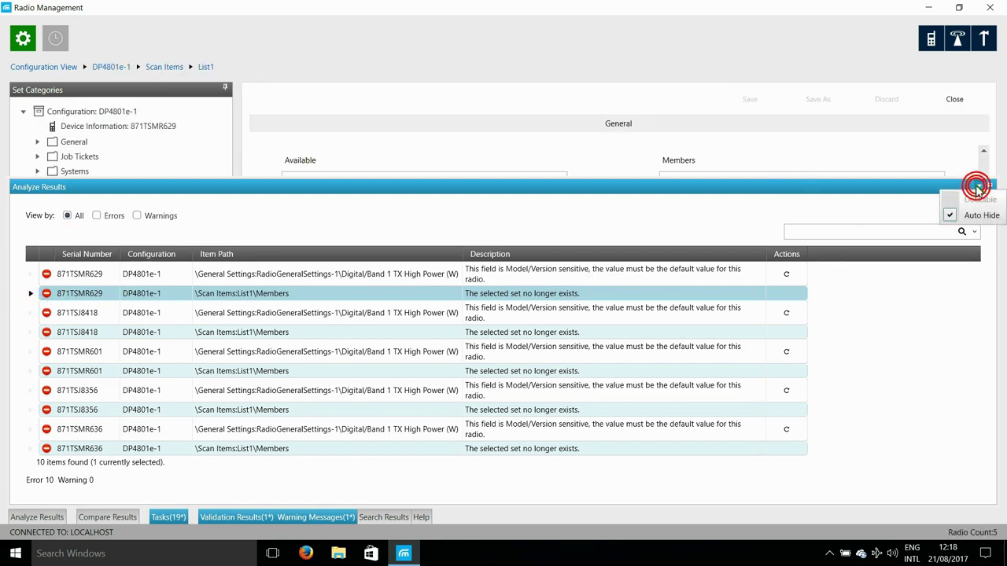
{"action": "left_click", "coordinate": [924, 163]}
{"action": "left_click", "coordinate": [724, 203]}
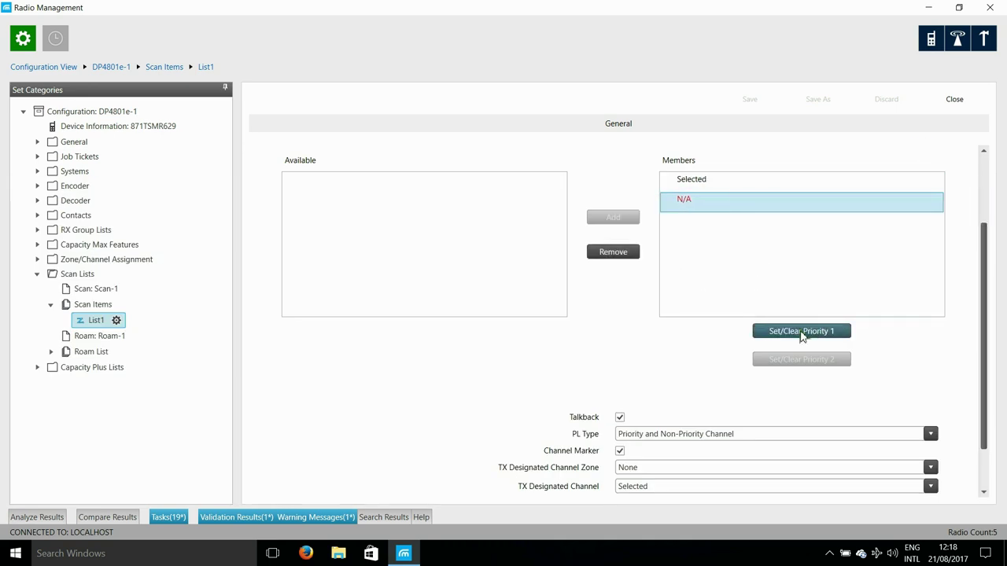
{"action": "left_click", "coordinate": [613, 252]}
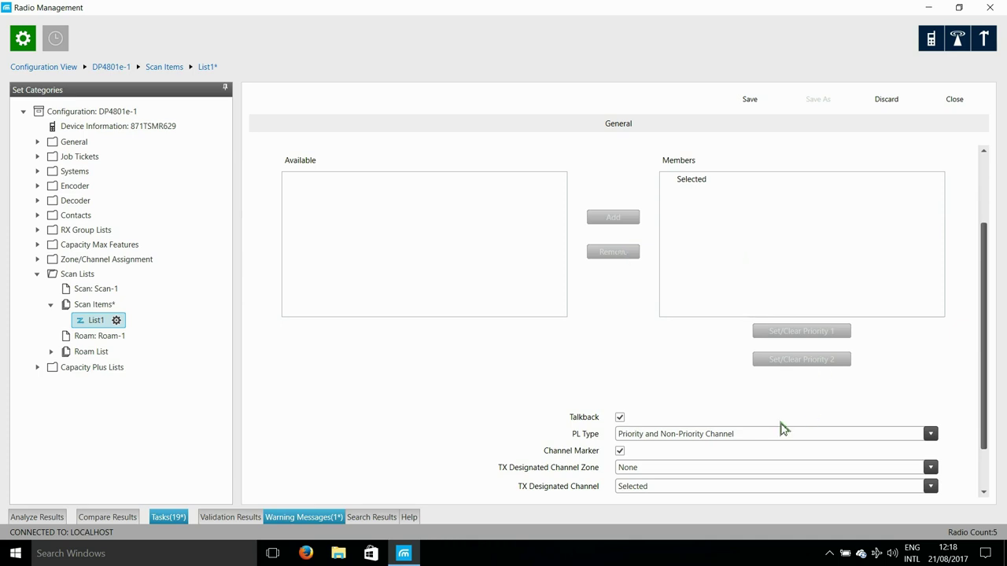
{"action": "left_click", "coordinate": [755, 103]}
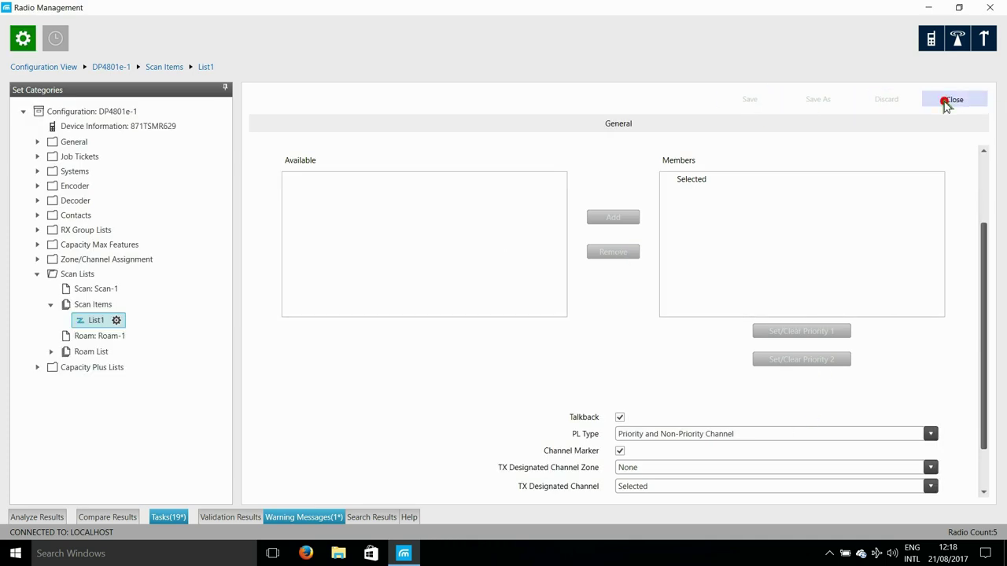
{"action": "left_click", "coordinate": [947, 103]}
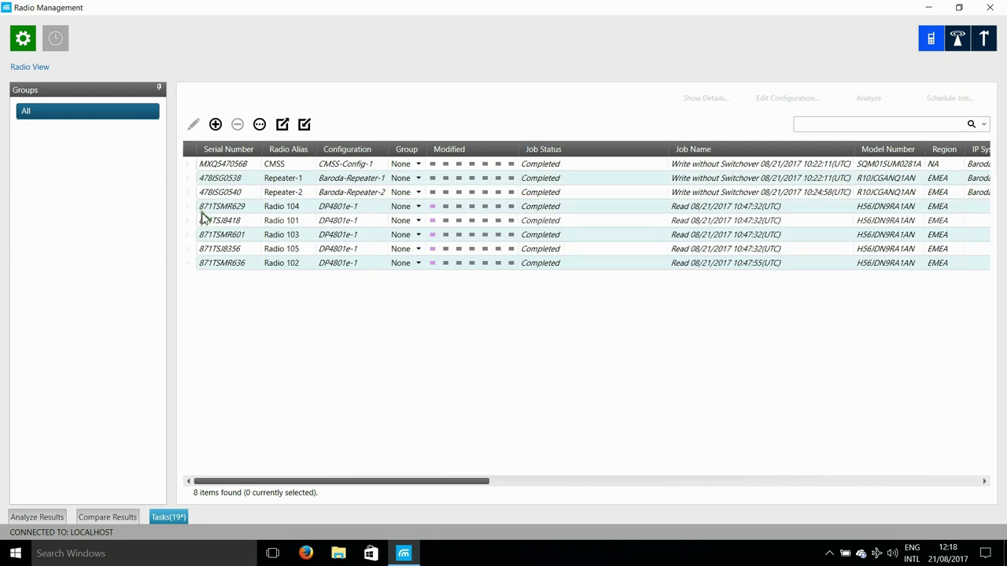
Step: Select Radio 101 to Radio 105 and rerun the analysis on the corrected configuration
{"action": "left_click", "coordinate": [187, 206]}
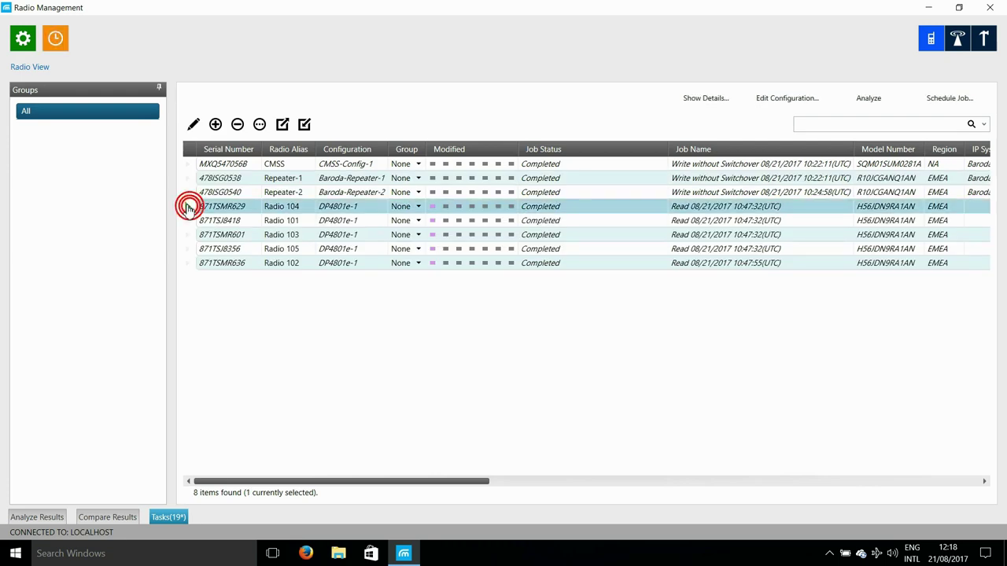
{"action": "left_click", "coordinate": [189, 266], "text": "shift"}
{"action": "right_click", "coordinate": [189, 266]}
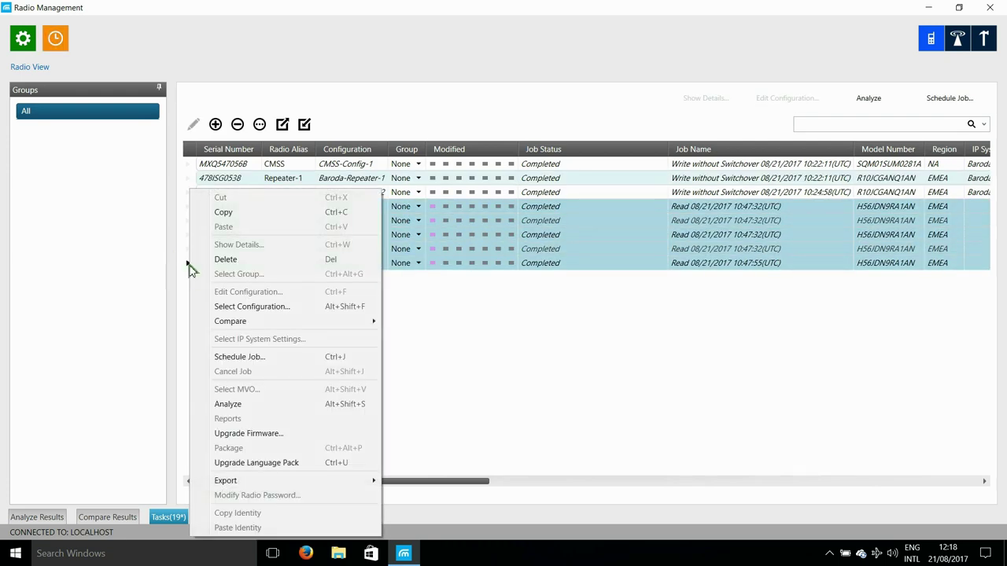
{"action": "left_click", "coordinate": [254, 404]}
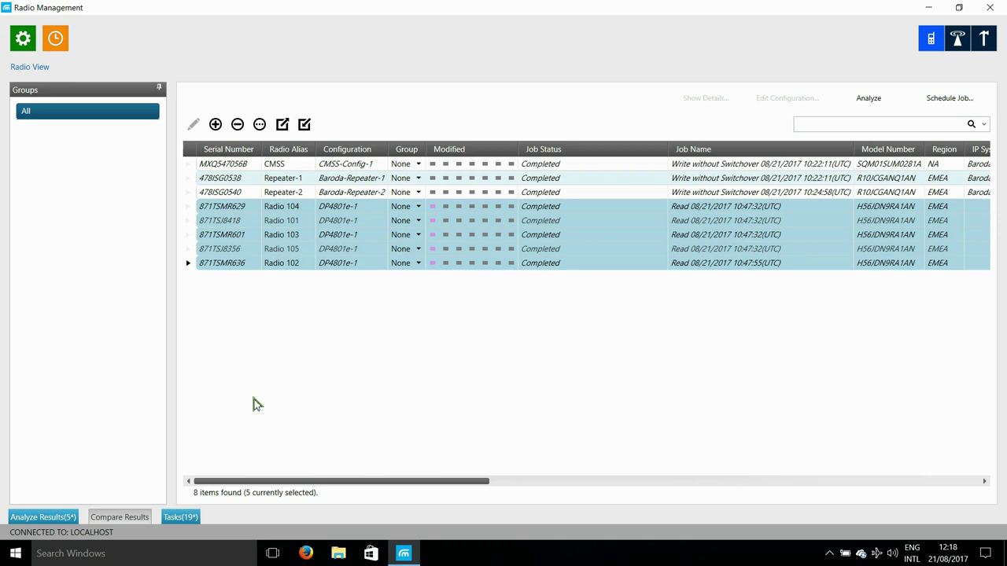
Step: Review the analysis results for the five DP4801e-1 radios and close the results
{"action": "left_click", "coordinate": [40, 521]}
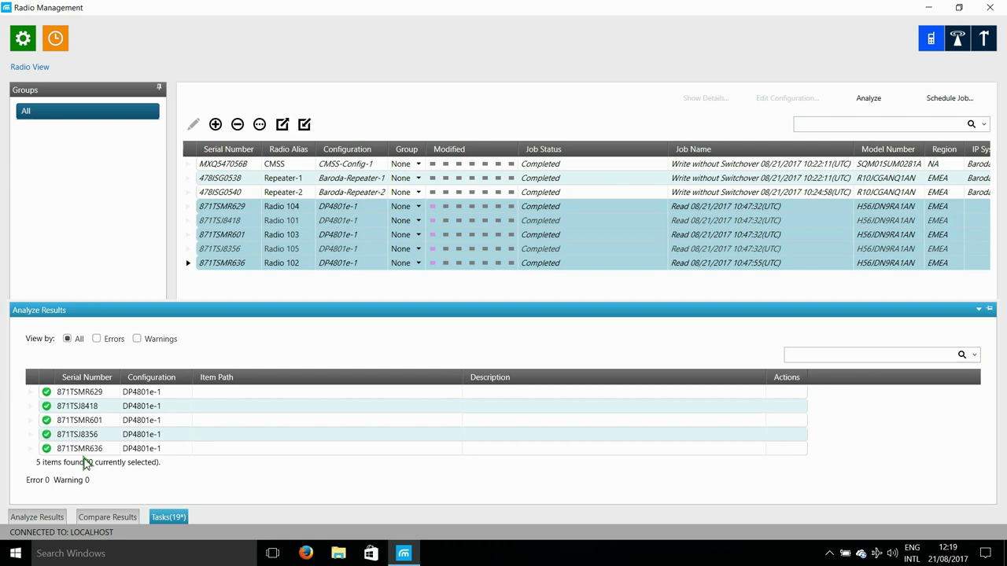
{"action": "left_click", "coordinate": [980, 309]}
{"action": "left_click", "coordinate": [856, 279]}
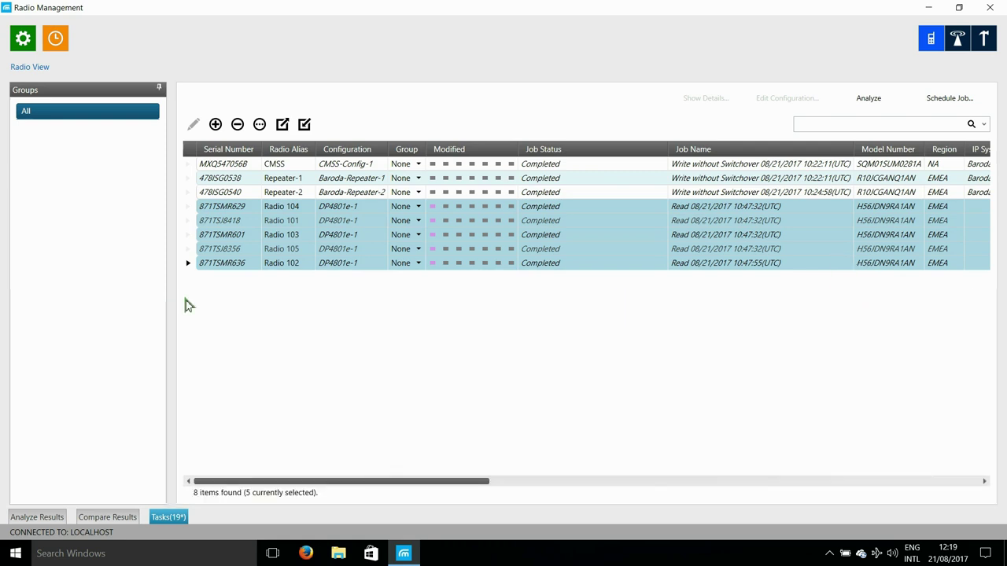
Step: Schedule a Write job without switchover over USB + Wireless (LAN) for Radio 101 to Radio 105
{"action": "right_click", "coordinate": [189, 265]}
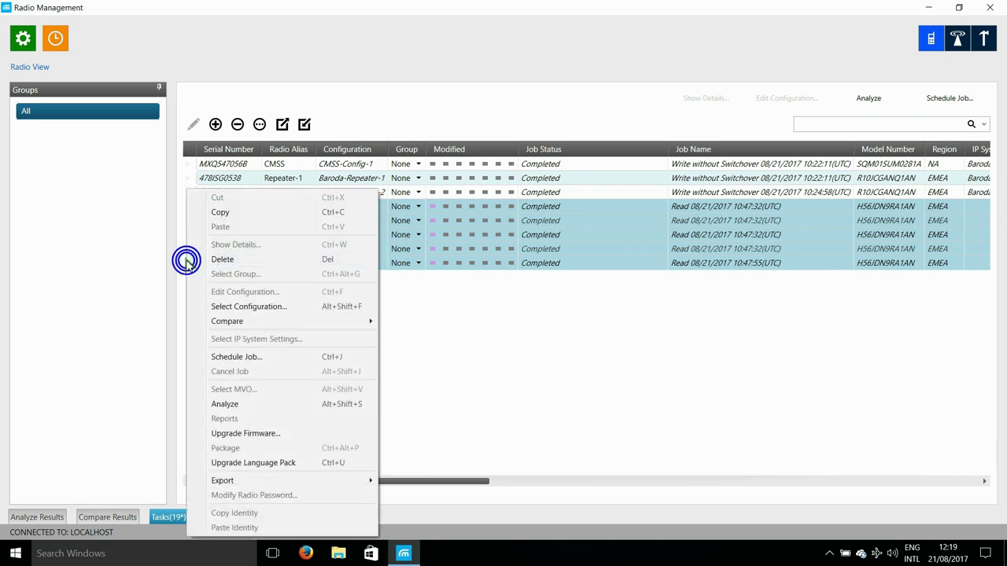
{"action": "left_click", "coordinate": [269, 358]}
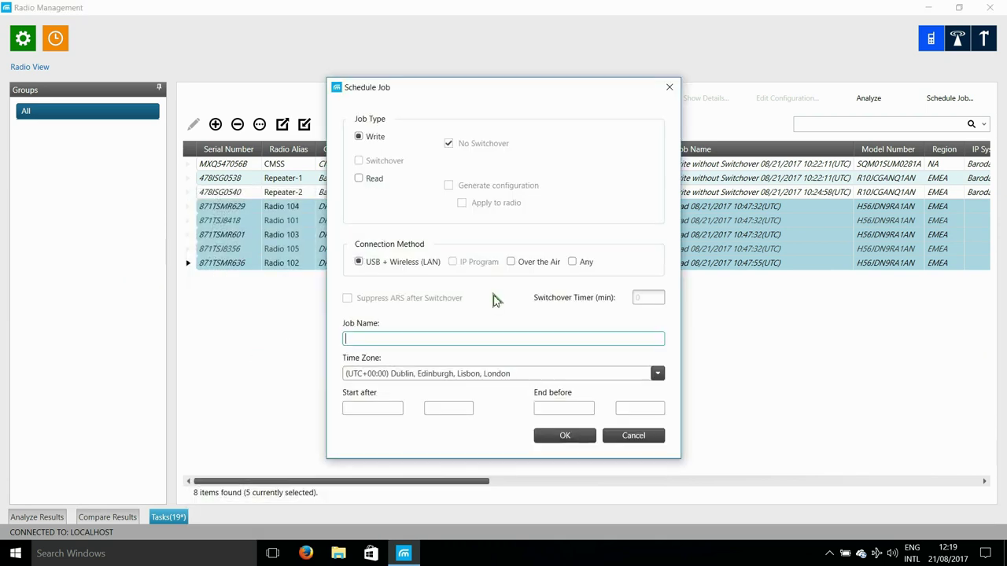
{"action": "left_click", "coordinate": [564, 436]}
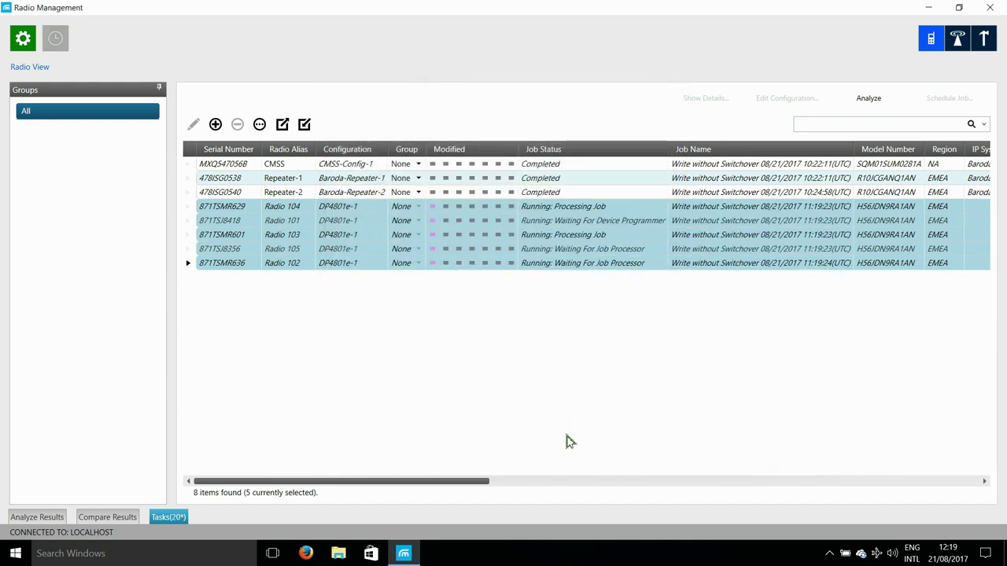
Step: Switch to RM Device Monitor to check the five write jobs and clear the finished entries
{"action": "key", "text": "super"}
{"action": "left_click", "coordinate": [247, 304]}
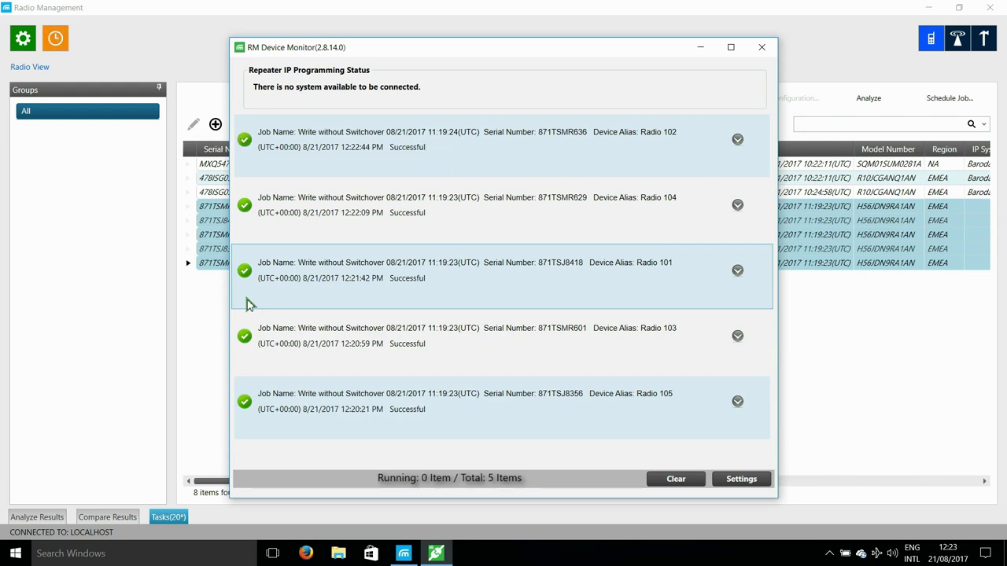
{"action": "left_click", "coordinate": [674, 479]}
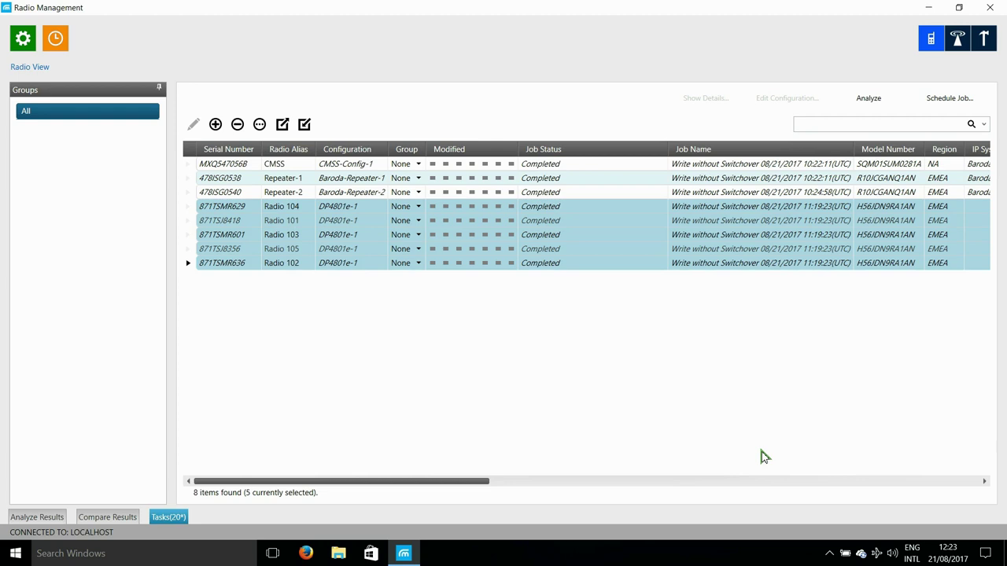
Step: Examine the remaining columns of the radio list, from IP System Settings and Radio ID through to Comments
{"action": "left_click", "coordinate": [443, 481]}
{"action": "left_click_drag", "start_coordinate": [443, 481], "coordinate": [563, 491]}
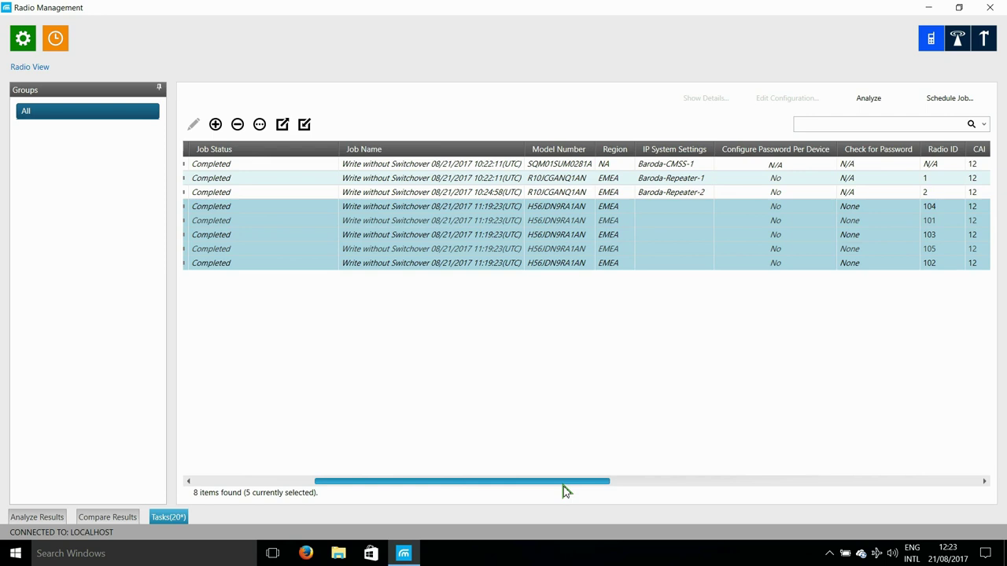
{"action": "left_click_drag", "start_coordinate": [563, 491], "coordinate": [620, 490]}
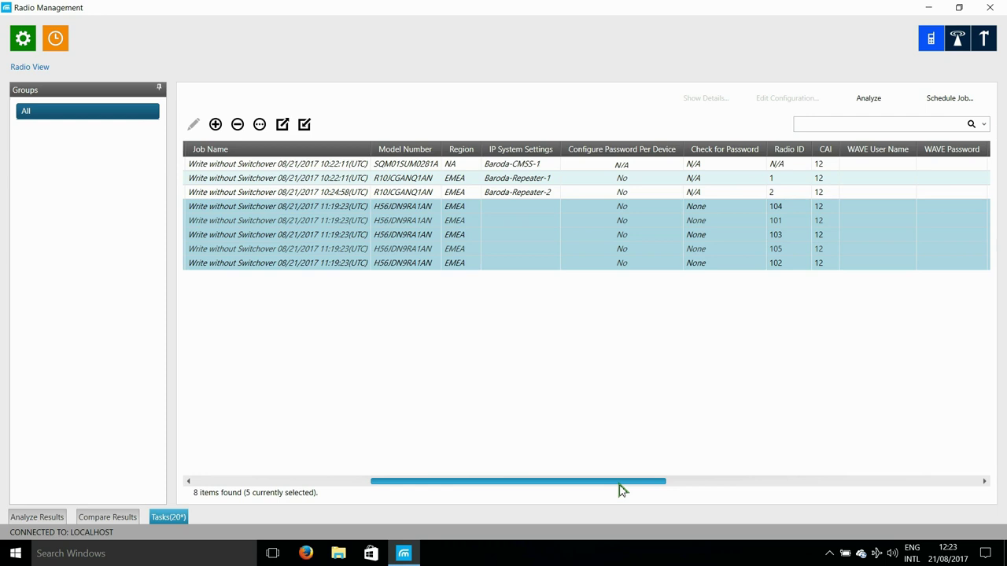
{"action": "left_click_drag", "start_coordinate": [619, 486], "coordinate": [966, 475]}
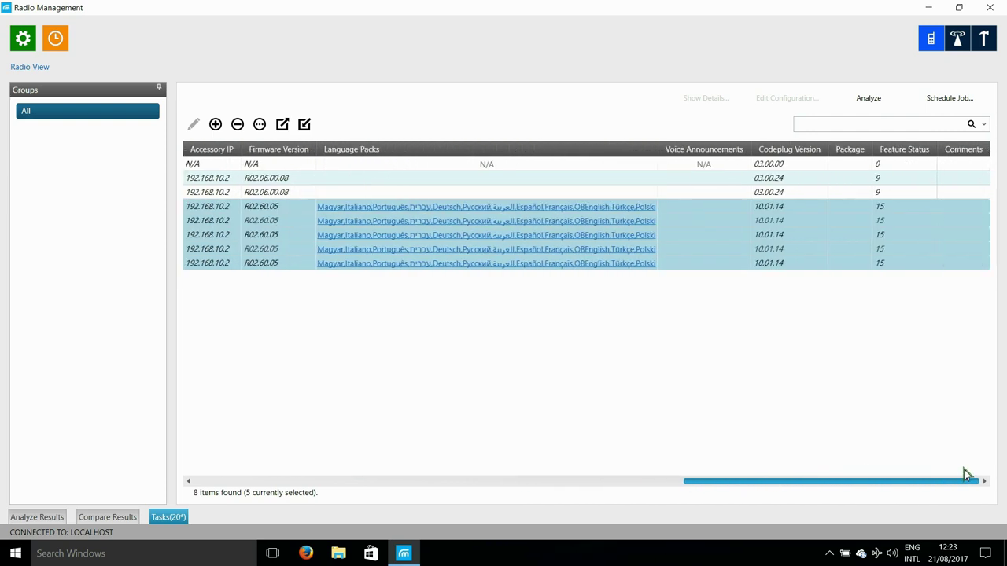
{"action": "left_click_drag", "start_coordinate": [963, 469], "coordinate": [964, 468]}
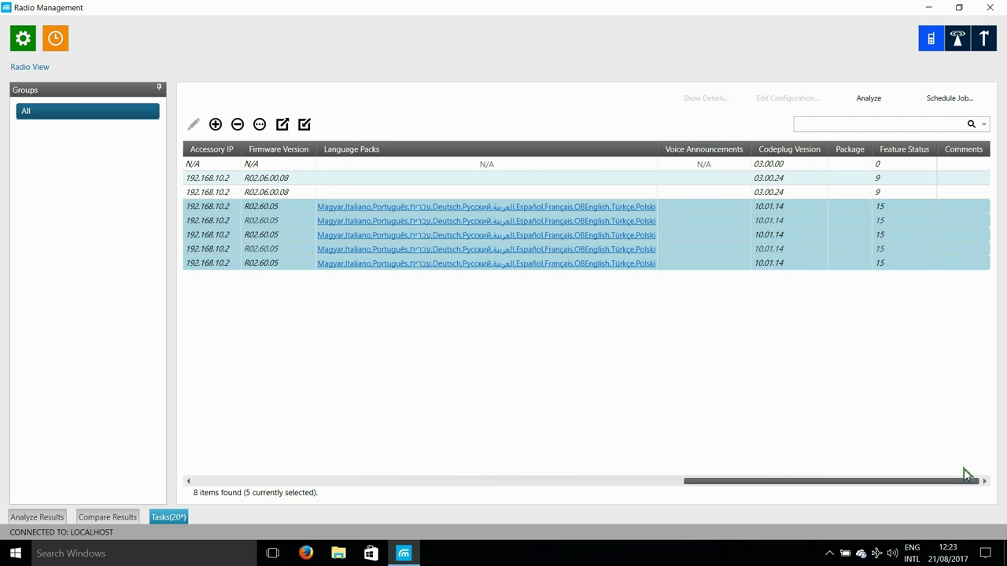
Step: Inspect the devices of the Baroda system in the System View, including their Redundancy Group ID and Site ID
{"action": "left_click", "coordinate": [959, 43]}
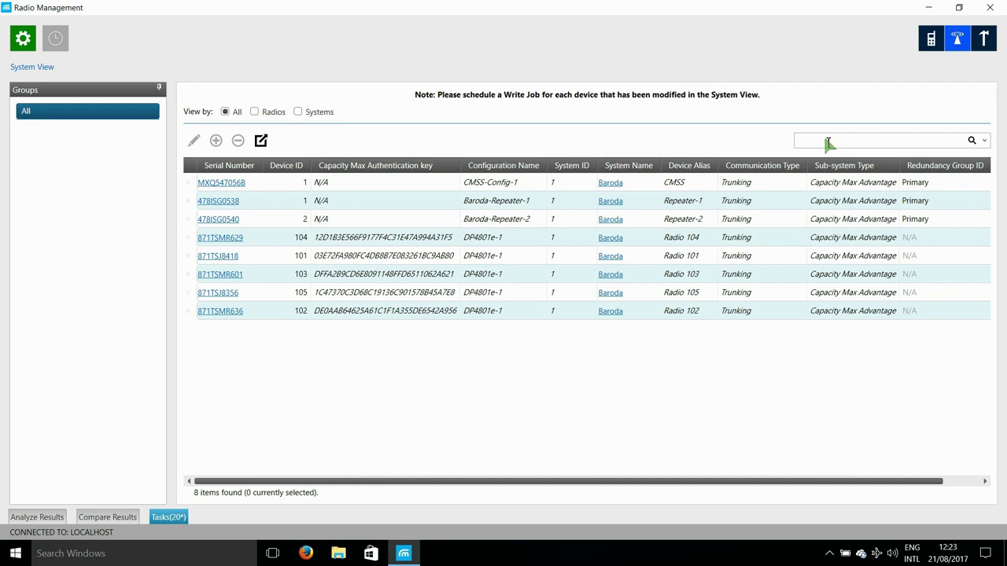
{"action": "left_click", "coordinate": [603, 484]}
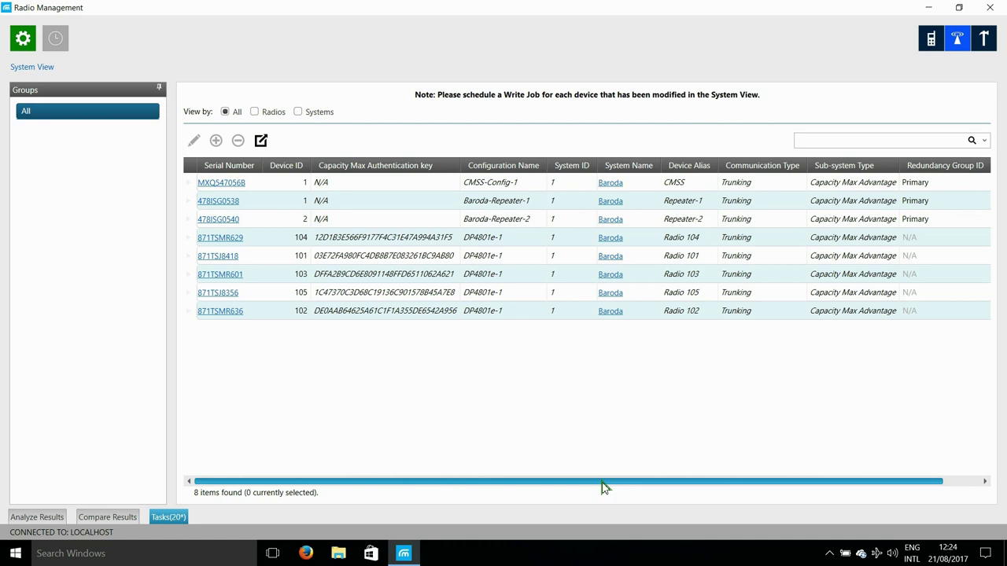
{"action": "left_click_drag", "start_coordinate": [602, 483], "coordinate": [685, 478]}
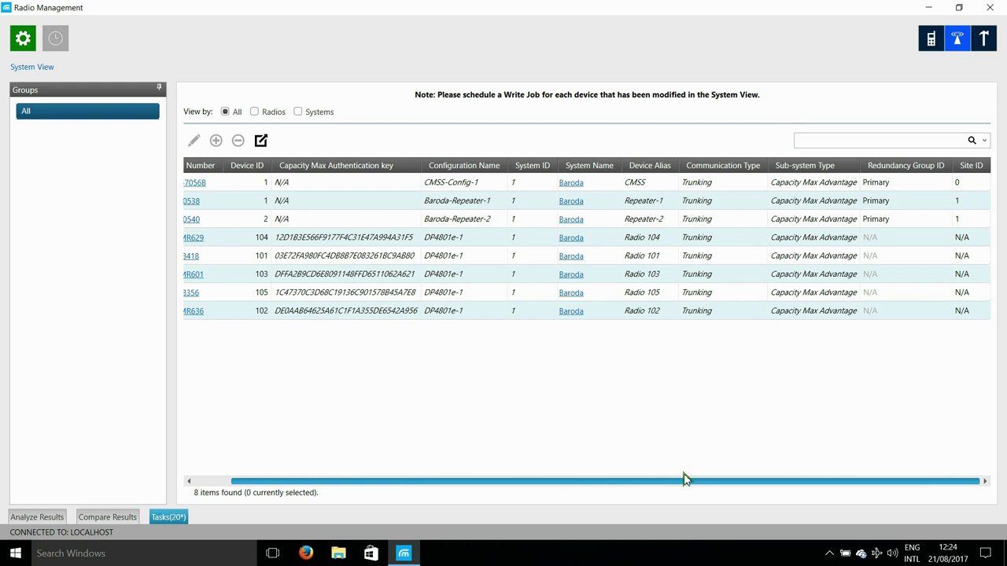
{"action": "left_click_drag", "start_coordinate": [684, 480], "coordinate": [493, 470]}
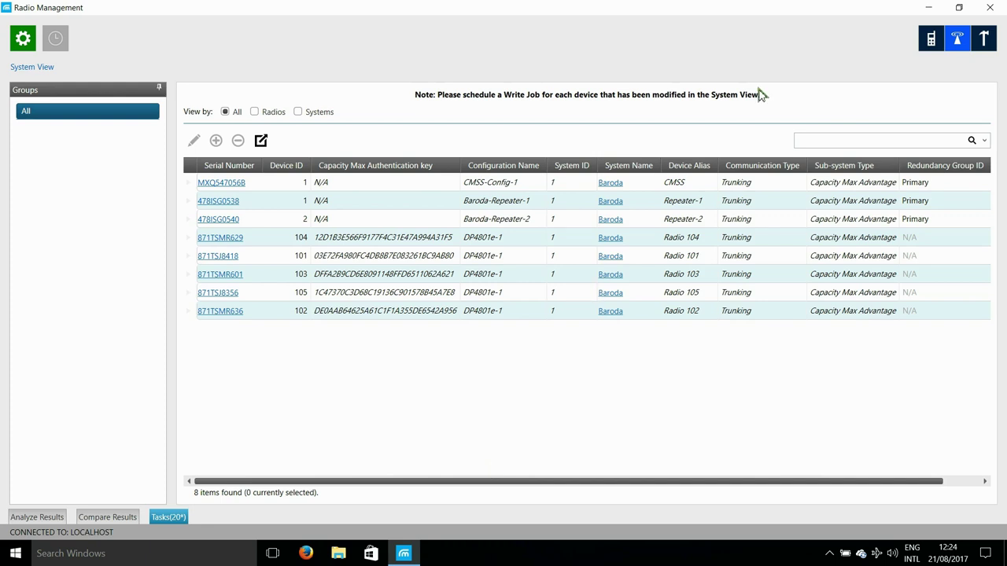
Step: Return to the Radio View and open the management of Capacity Max System Server licenses
{"action": "left_click", "coordinate": [932, 46]}
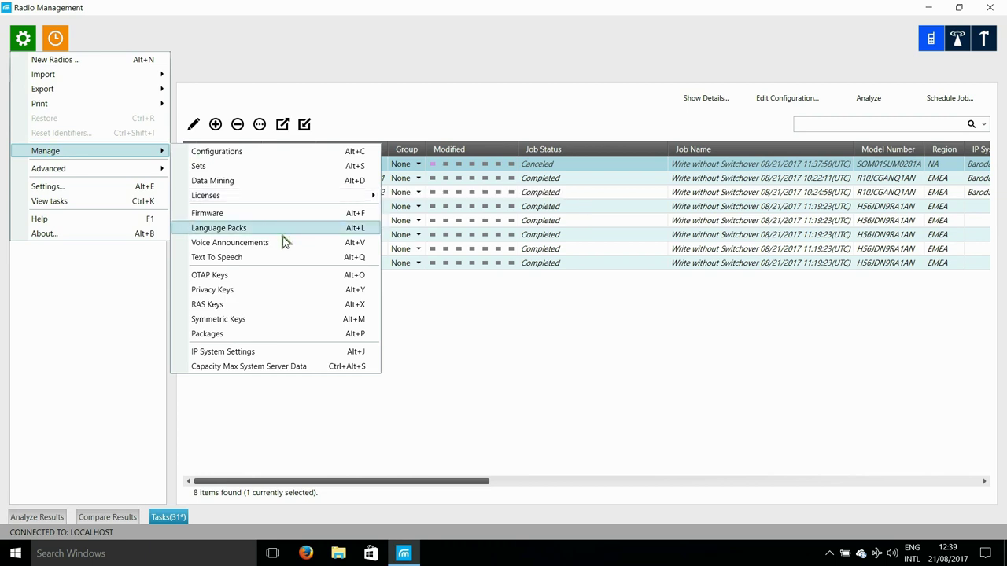
{"action": "mouse_move", "coordinate": [253, 198]}
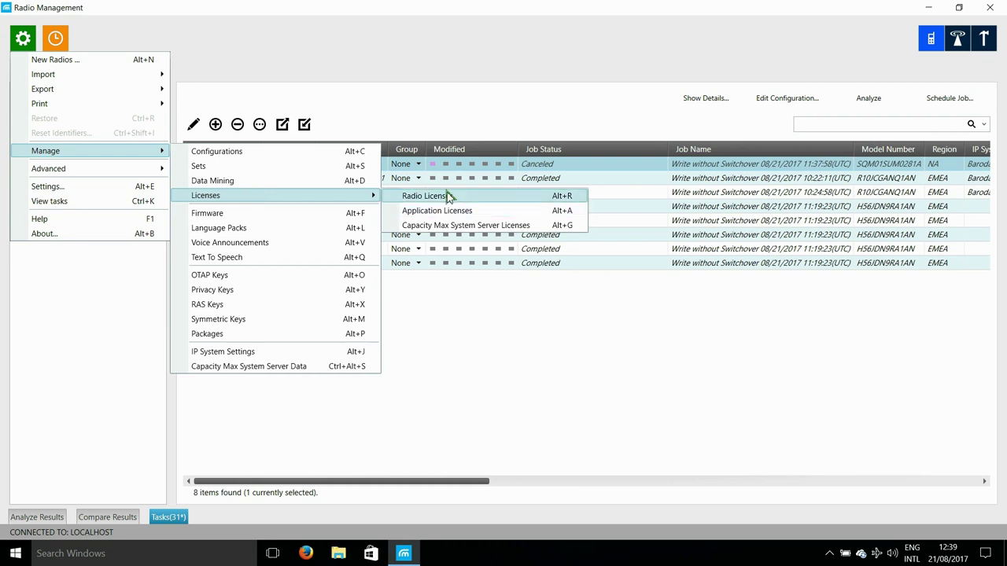
{"action": "left_click", "coordinate": [461, 227]}
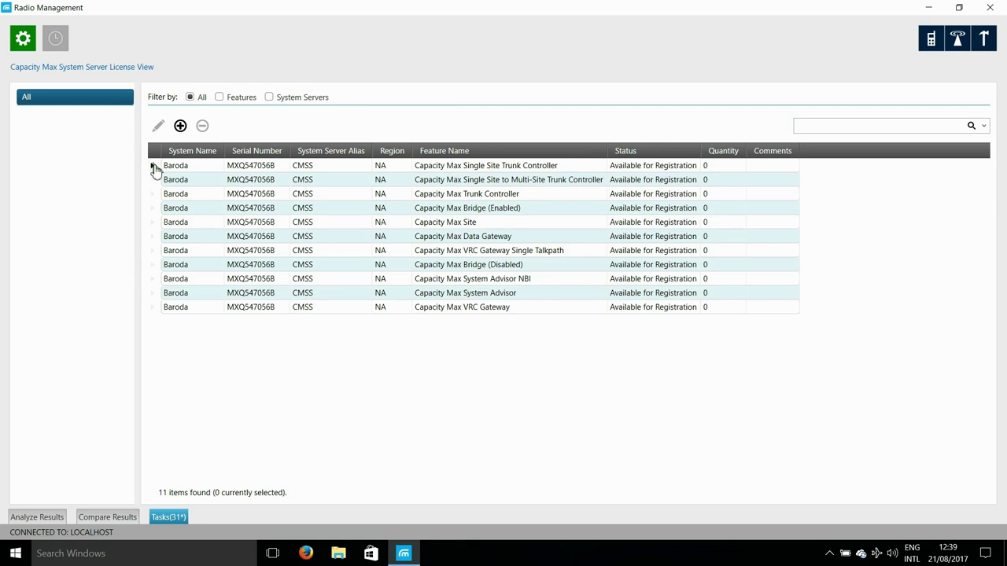
Step: Look through the Capacity Max System Server license registration form and close it without entering an EID
{"action": "left_click", "coordinate": [181, 126]}
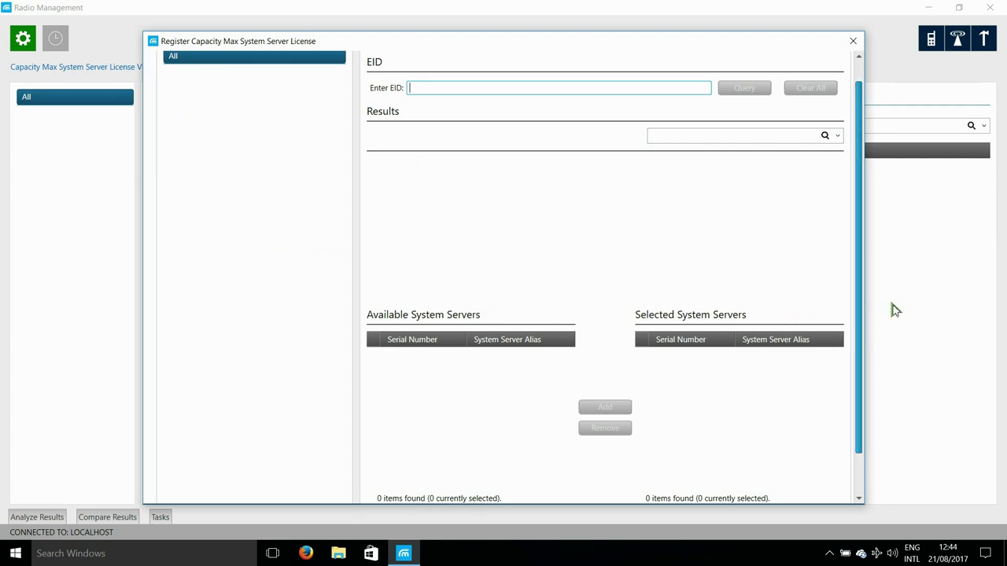
{"action": "left_click_drag", "start_coordinate": [860, 187], "coordinate": [860, 45]}
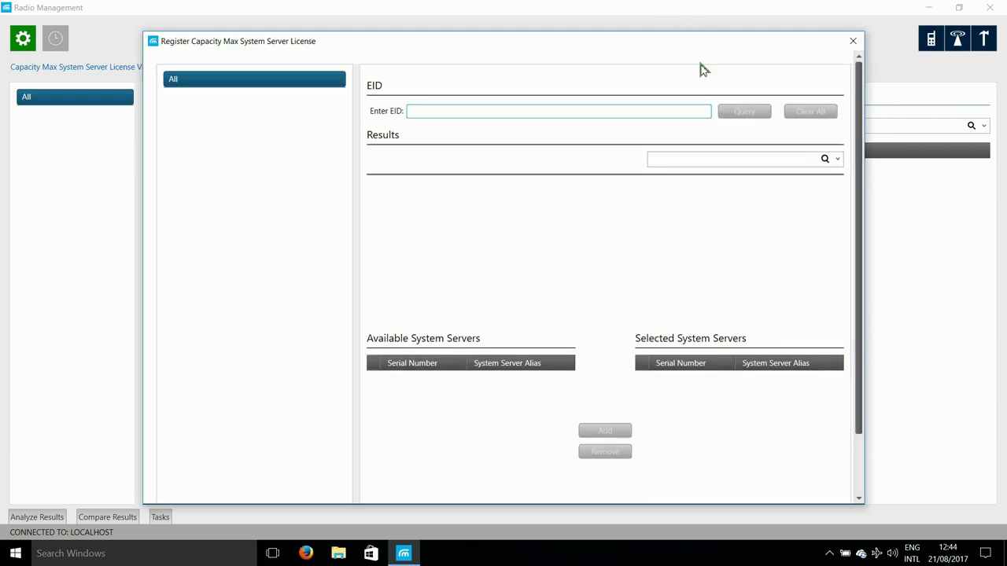
{"action": "left_click", "coordinate": [210, 81]}
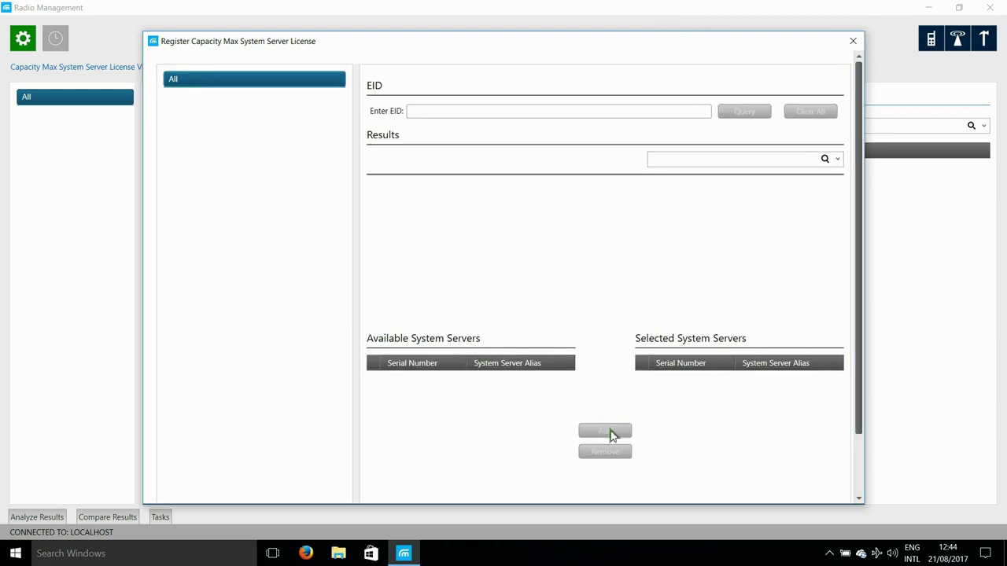
{"action": "left_click", "coordinate": [853, 41]}
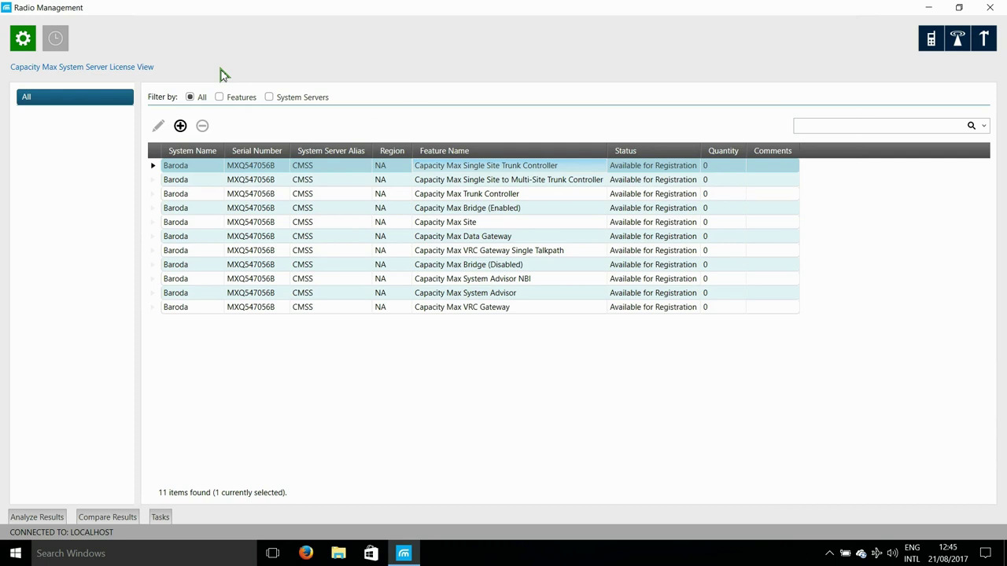
Step: Recover the Capacity Max System Server licenses from the application settings and check the recovery in the task list
{"action": "left_click", "coordinate": [23, 44]}
{"action": "mouse_move", "coordinate": [54, 89]}
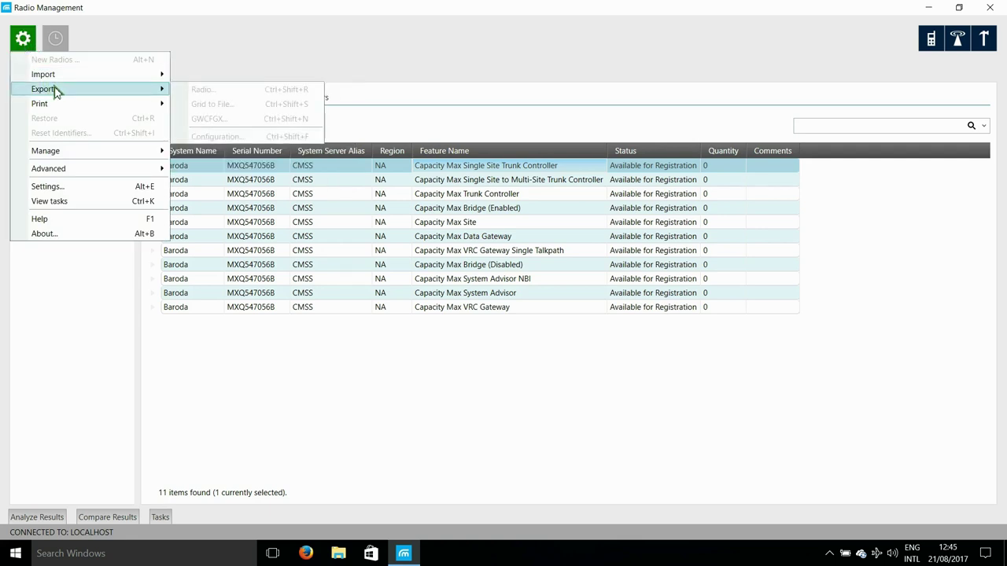
{"action": "left_click", "coordinate": [77, 189]}
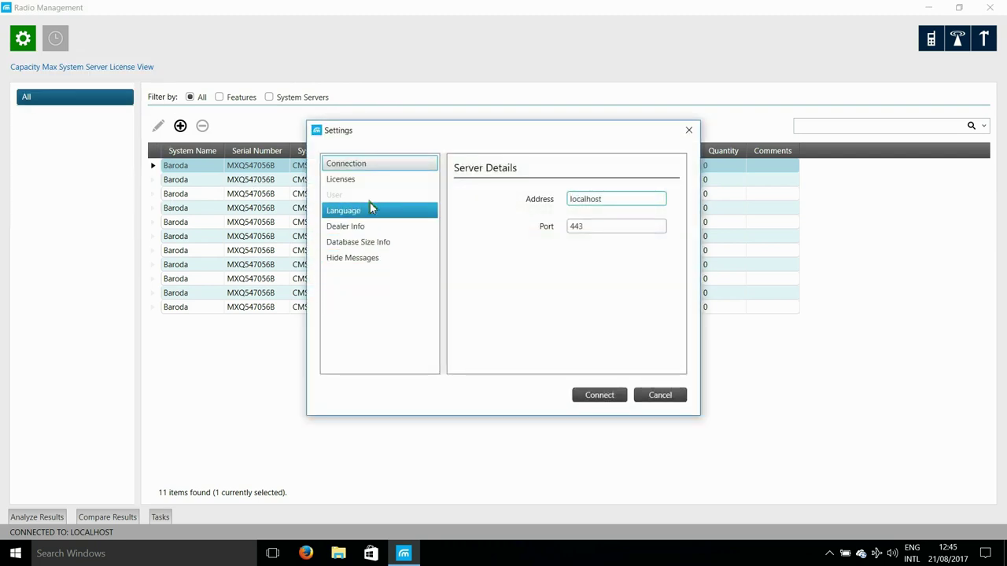
{"action": "left_click", "coordinate": [353, 180]}
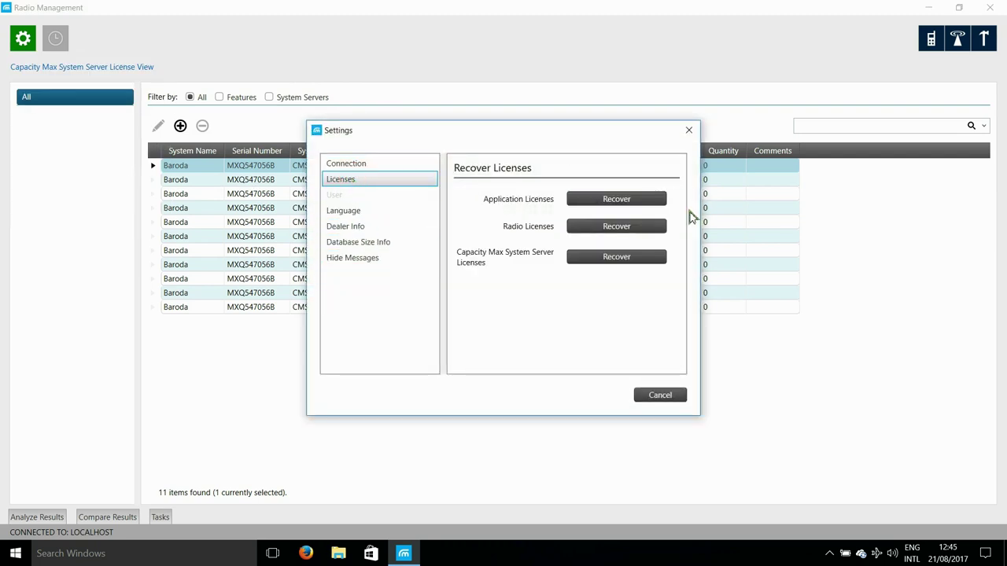
{"action": "left_click", "coordinate": [602, 259]}
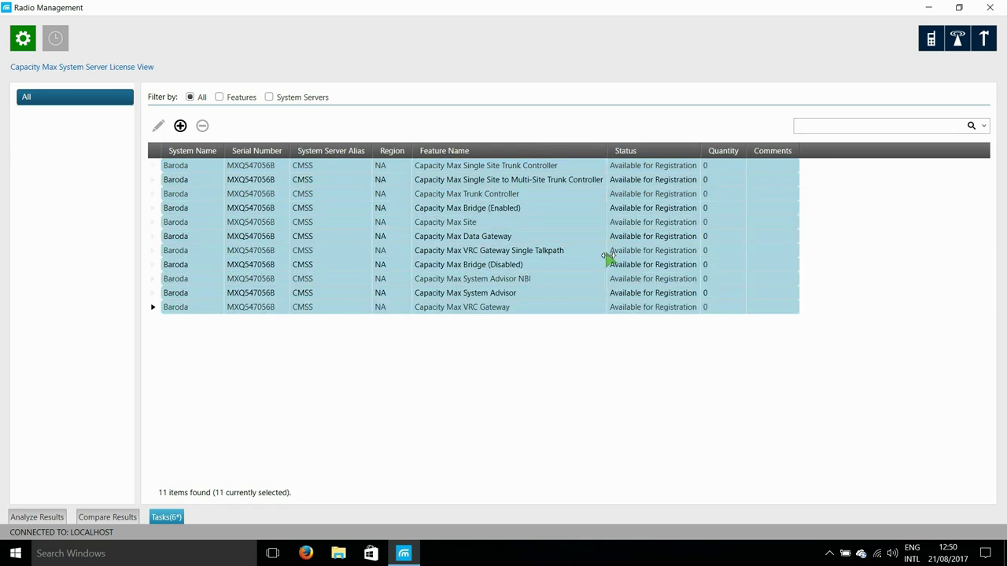
{"action": "left_click", "coordinate": [167, 518]}
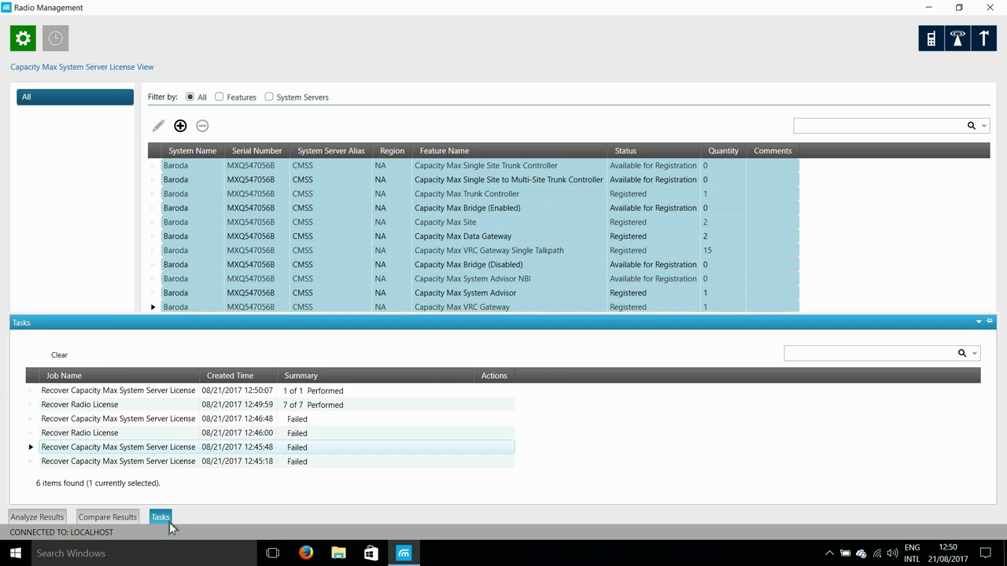
{"action": "left_click", "coordinate": [961, 254]}
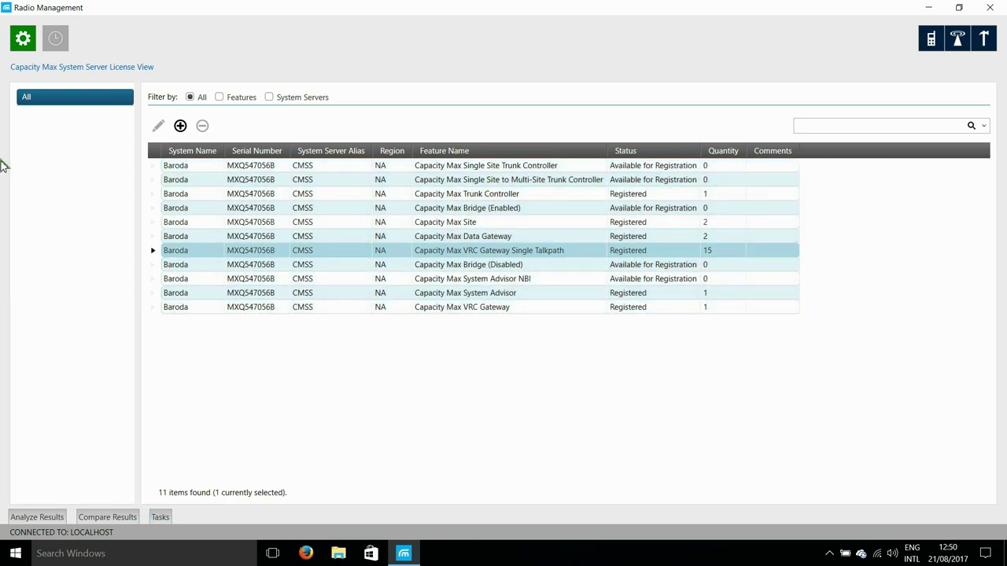
Step: Make the registered Capacity Max System Server licenses ready for activation, starting from the Capacity Max Trunk Controller license
{"action": "left_click", "coordinate": [151, 167]}
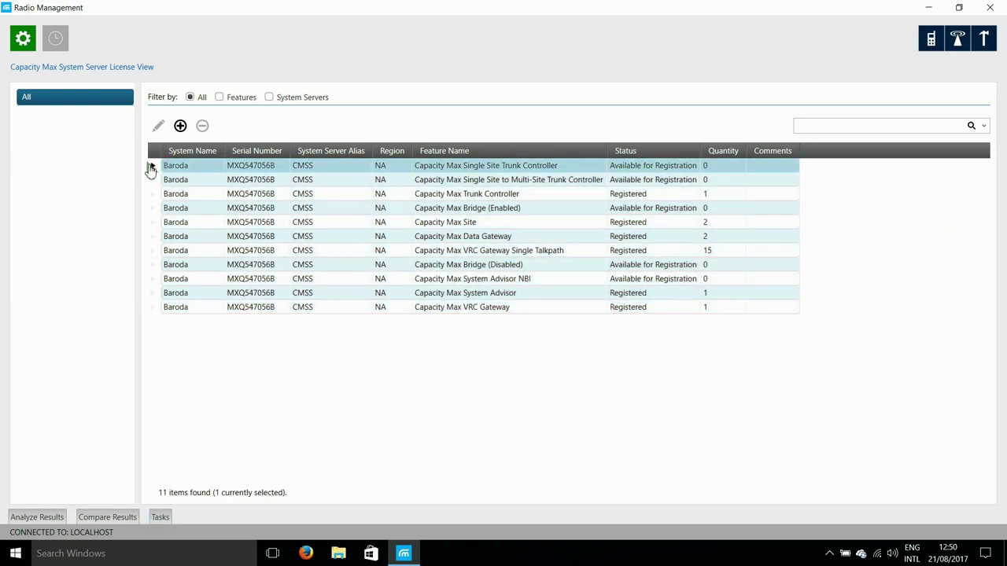
{"action": "right_click", "coordinate": [153, 193]}
{"action": "left_click", "coordinate": [199, 243]}
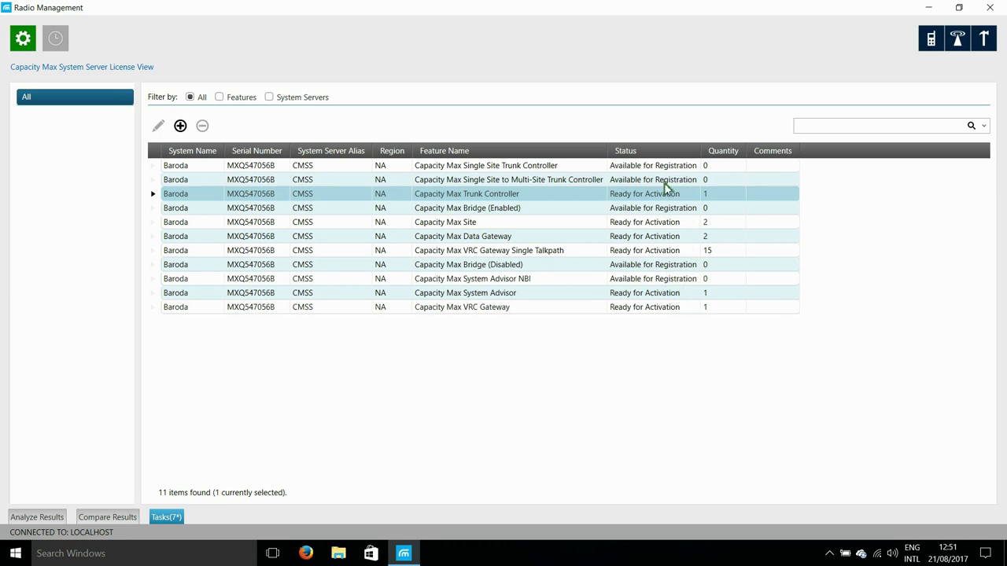
{"action": "key", "text": "Down"}
{"action": "key", "text": "Down"}
Step: Open the radio licenses, filter them by feature and look through the feature list
{"action": "left_click", "coordinate": [23, 38]}
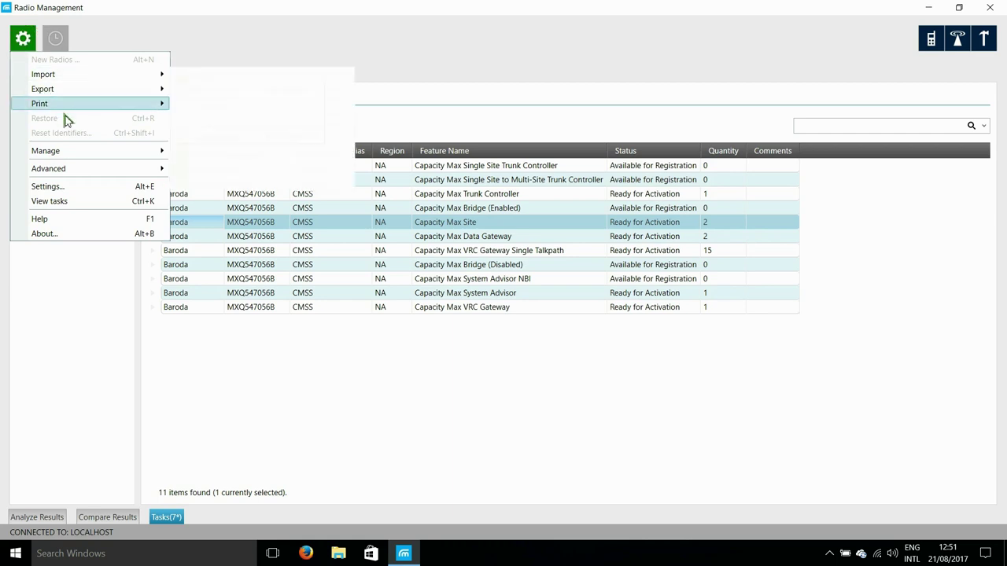
{"action": "mouse_move", "coordinate": [94, 155]}
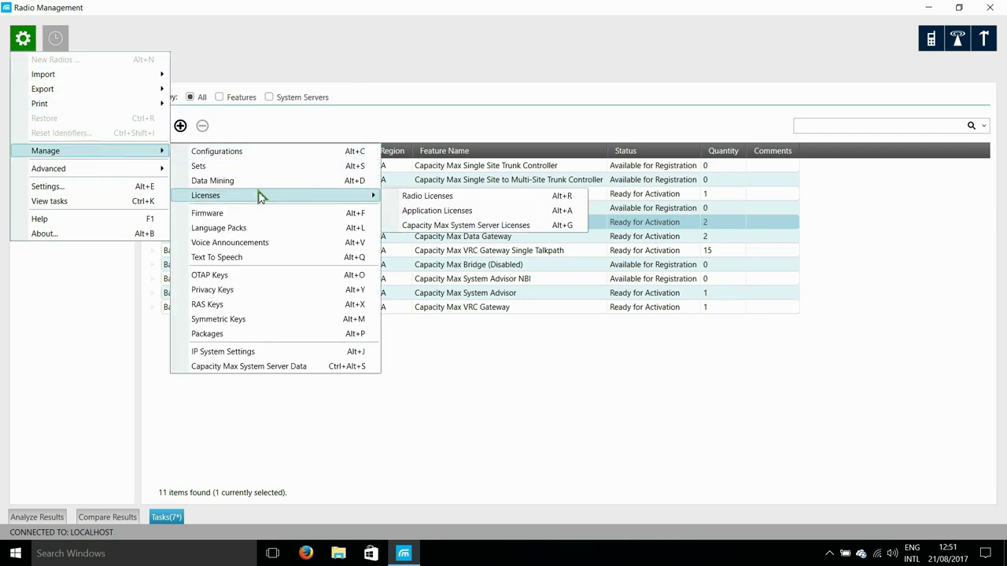
{"action": "mouse_move", "coordinate": [351, 199]}
{"action": "left_click", "coordinate": [452, 196]}
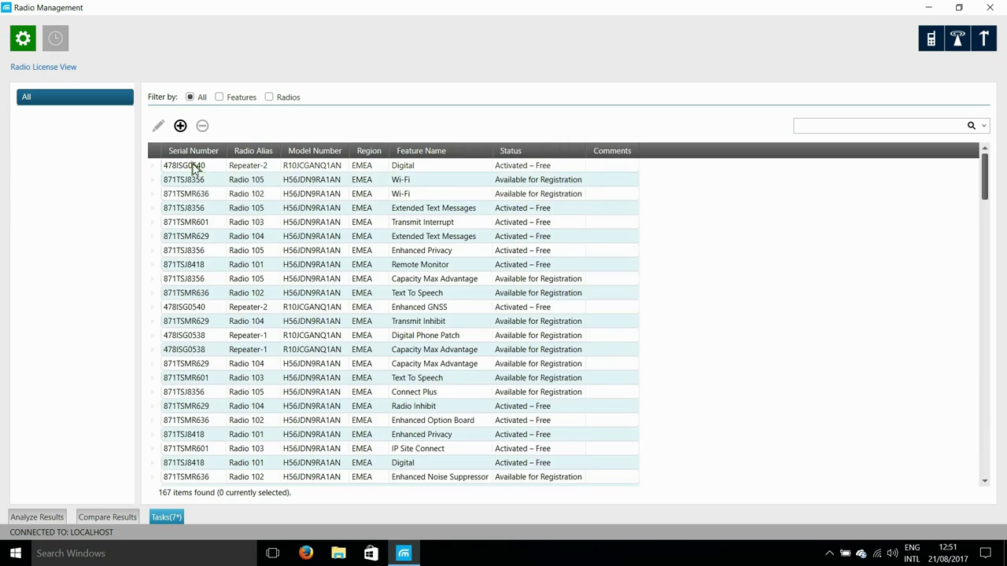
{"action": "left_click", "coordinate": [218, 96]}
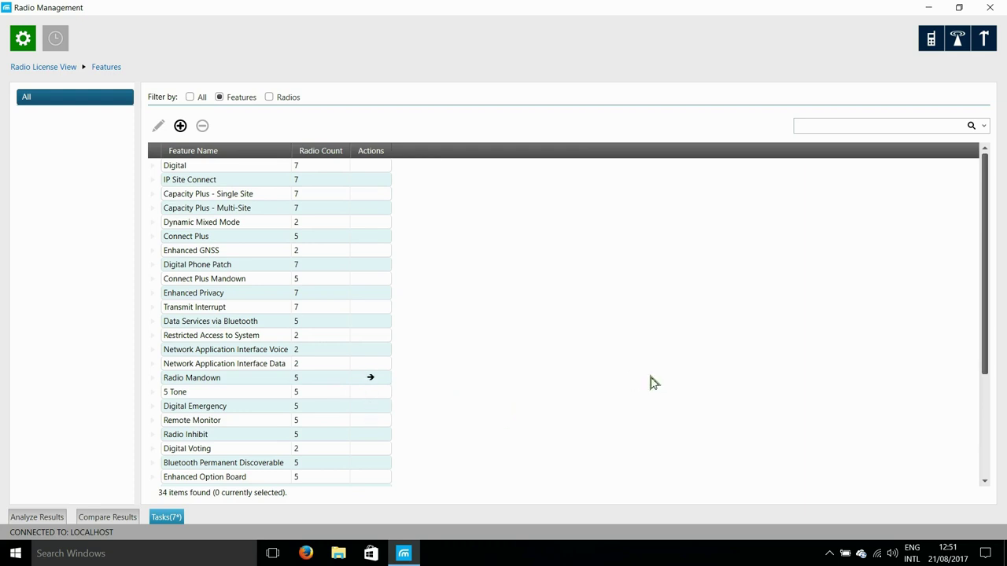
{"action": "left_click_drag", "start_coordinate": [984, 261], "coordinate": [984, 304]}
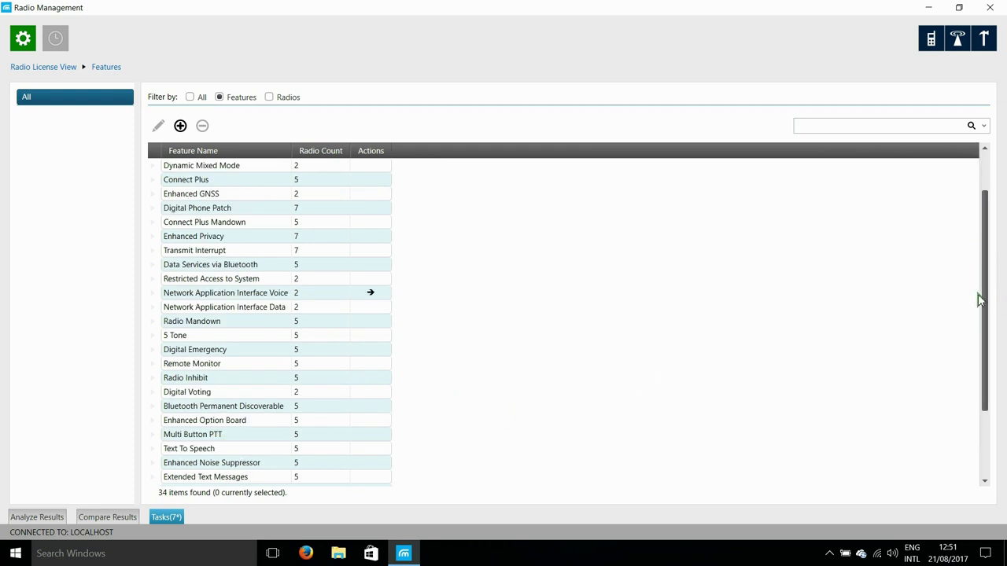
Step: Open the details of the Capacity Max Full feature and check the license status of its radios and repeaters
{"action": "left_click_drag", "start_coordinate": [985, 296], "coordinate": [1003, 393]}
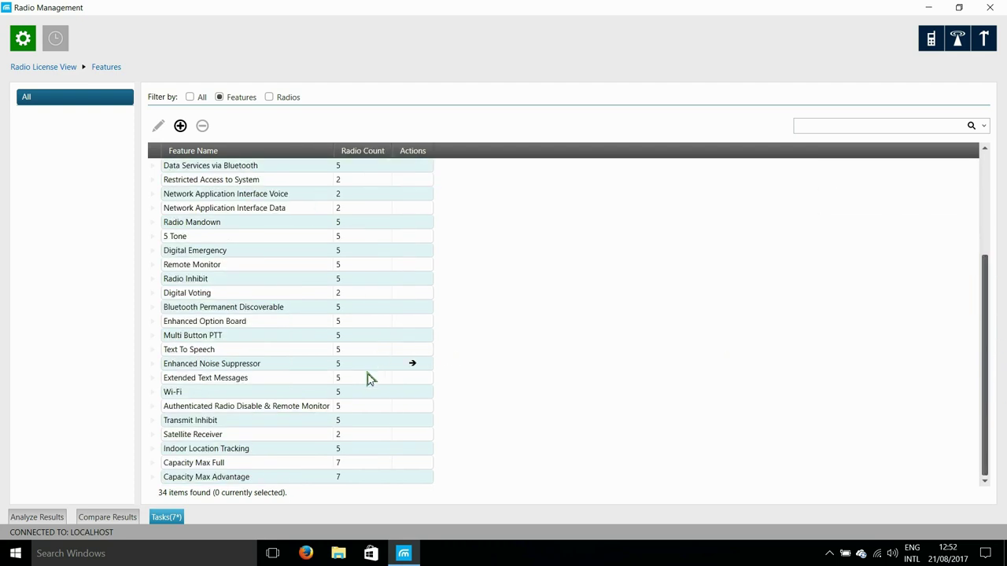
{"action": "left_click", "coordinate": [151, 464]}
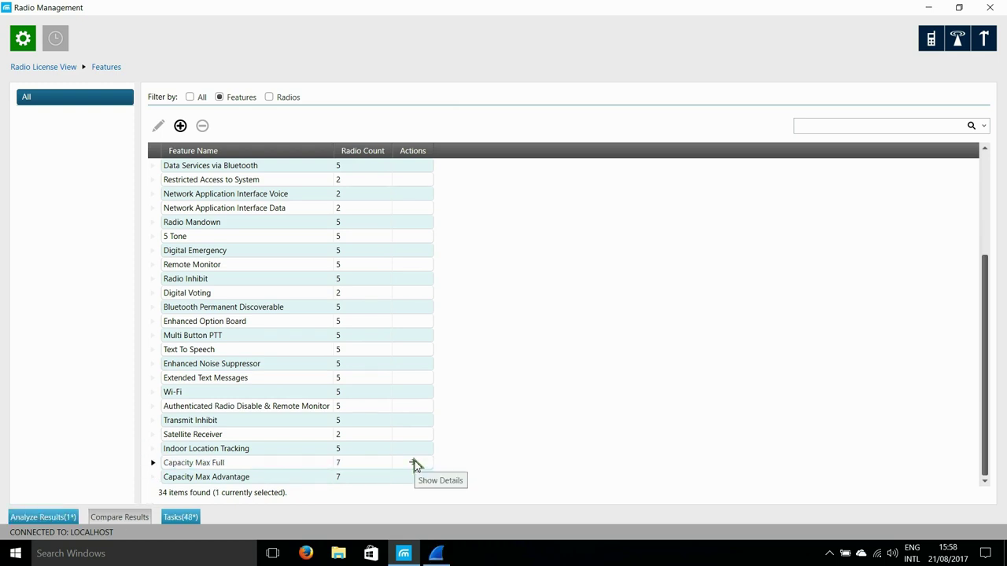
{"action": "left_click", "coordinate": [415, 464]}
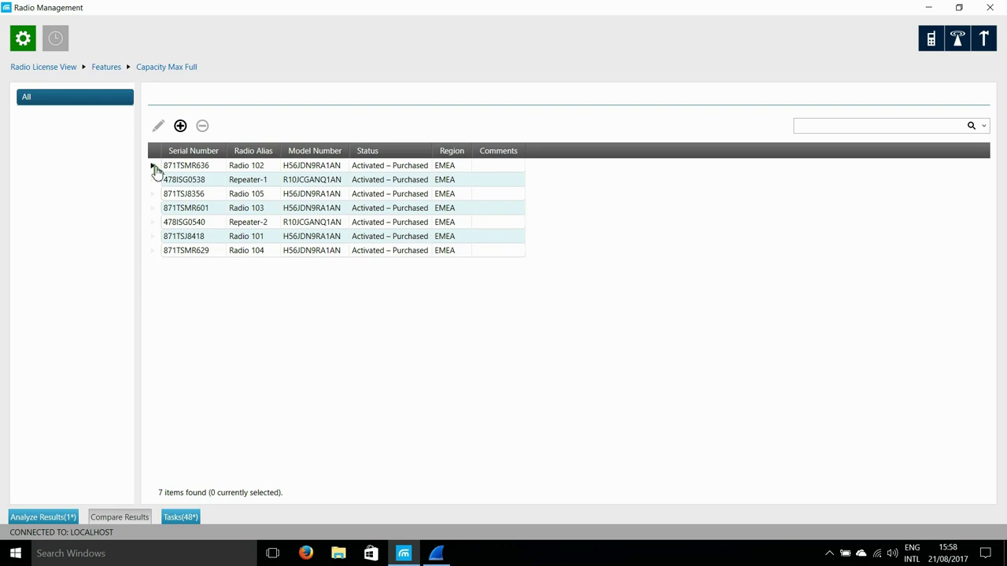
{"action": "left_click", "coordinate": [154, 181]}
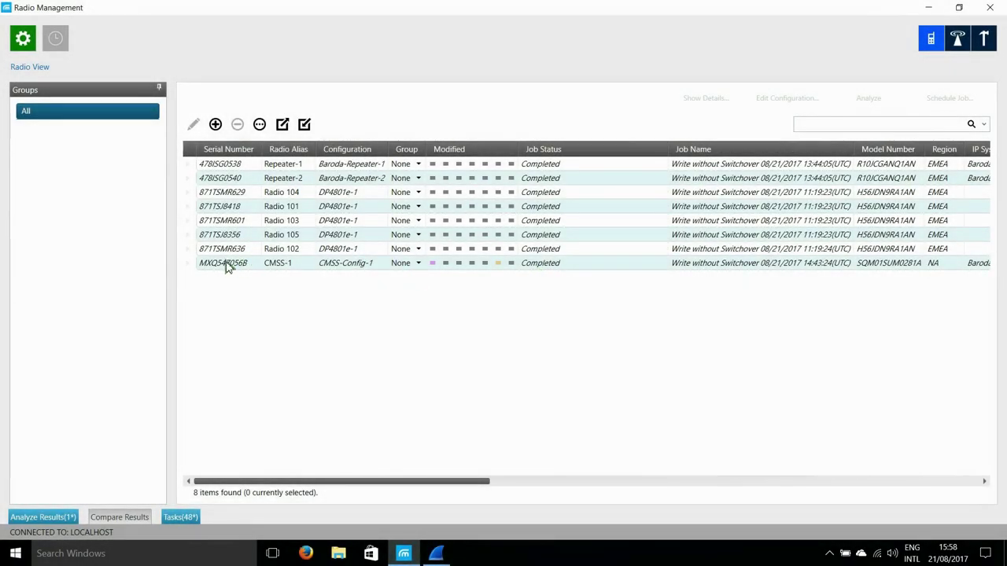
Step: Schedule a Write job with No Switchover for the CMSS-1 server in the Radio View, using the IP Program connection method
{"action": "left_click", "coordinate": [188, 265]}
{"action": "left_click", "coordinate": [188, 264]}
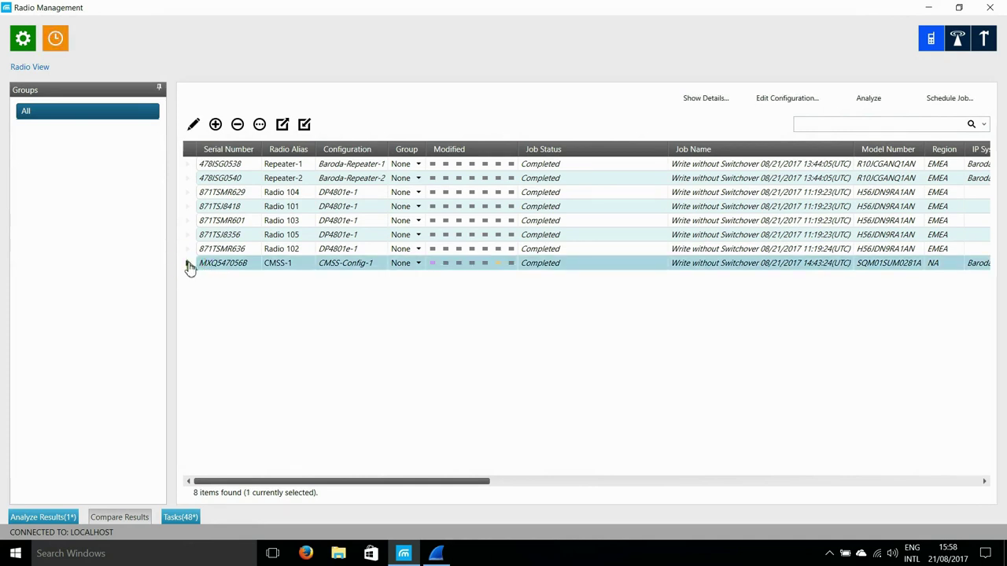
{"action": "right_click", "coordinate": [189, 265]}
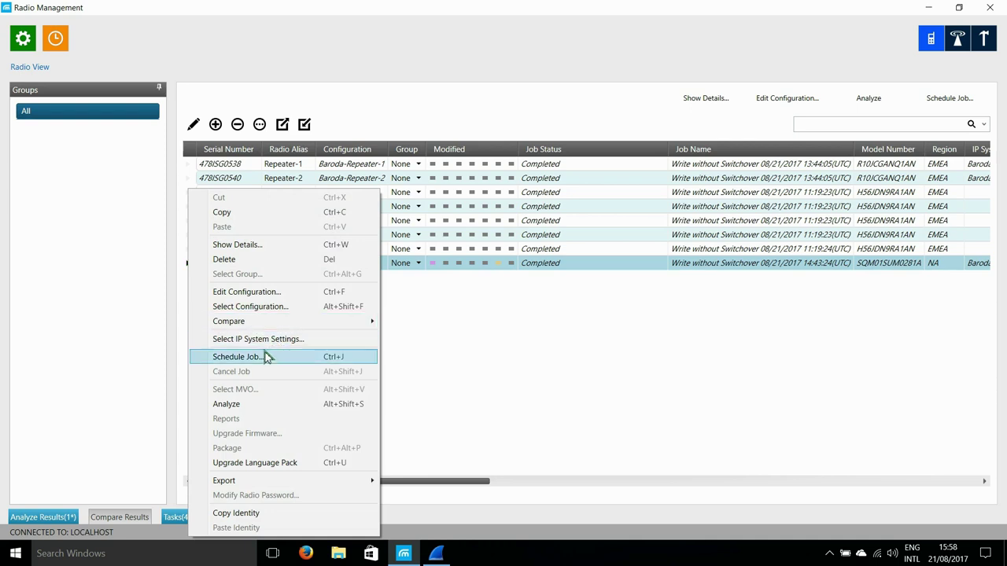
{"action": "left_click", "coordinate": [524, 420]}
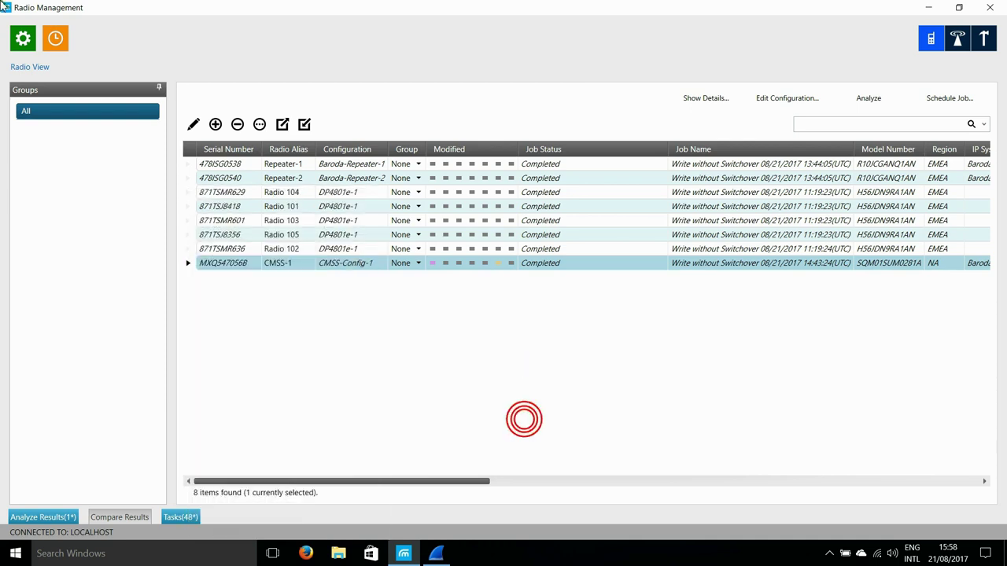
{"action": "left_click", "coordinate": [55, 43]}
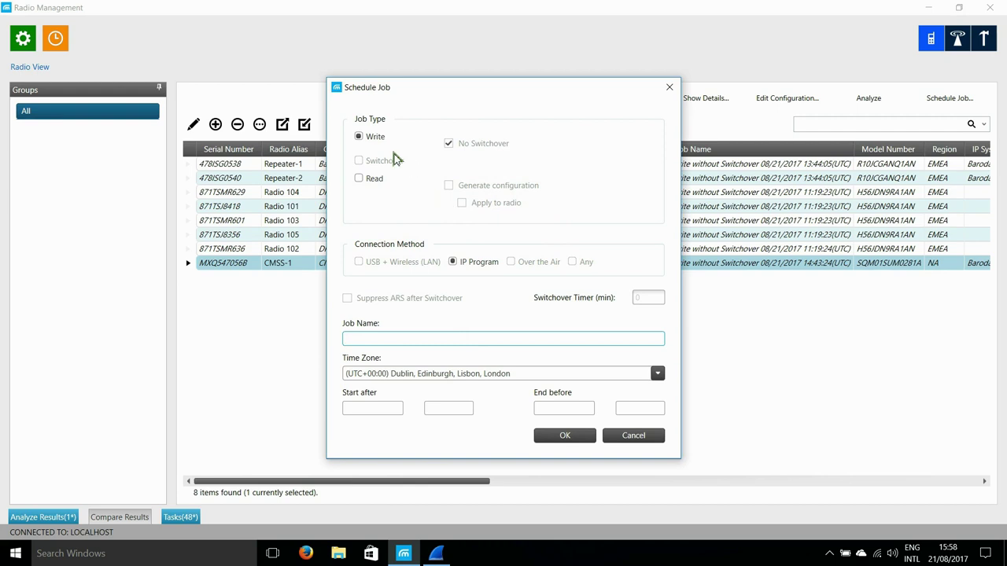
{"action": "left_click", "coordinate": [571, 434]}
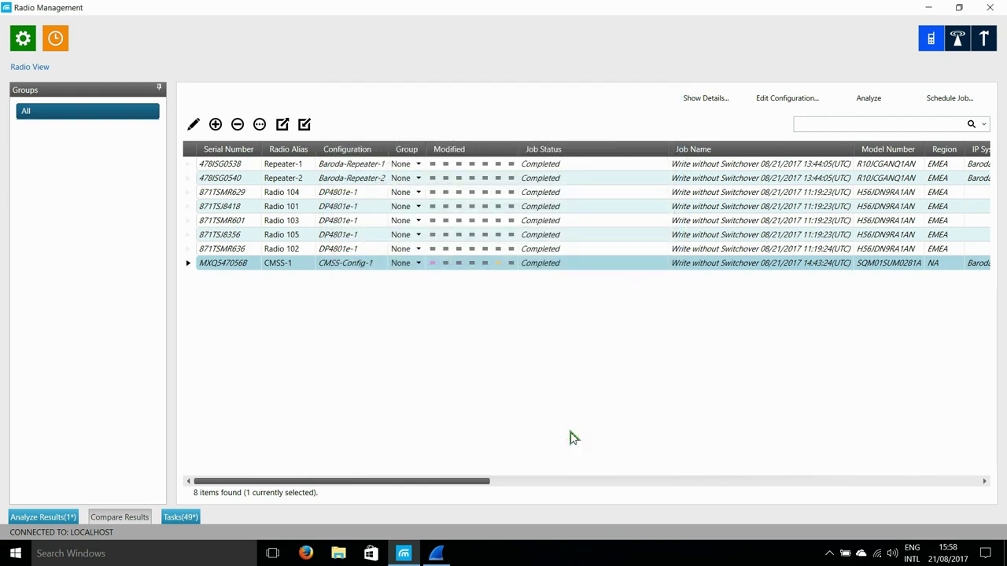